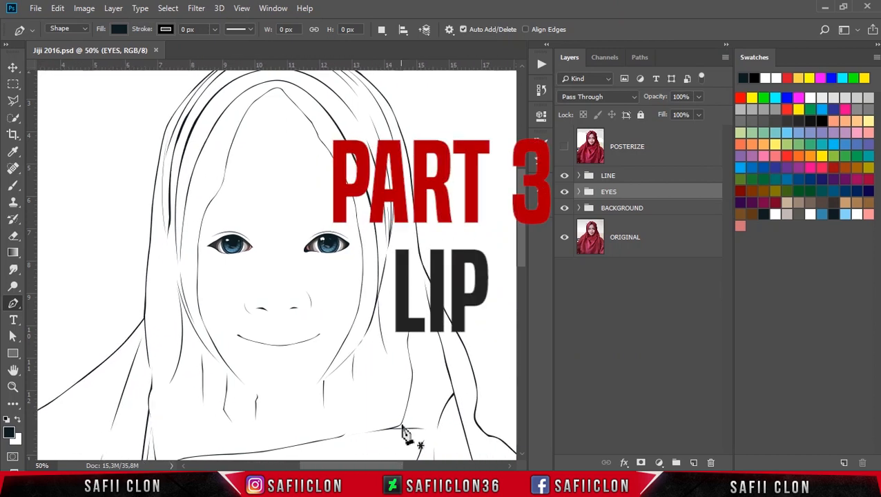
- Show the POSTERIZE layer to view the reference photo and hide it again
scroll(414, 420, "down", 1)
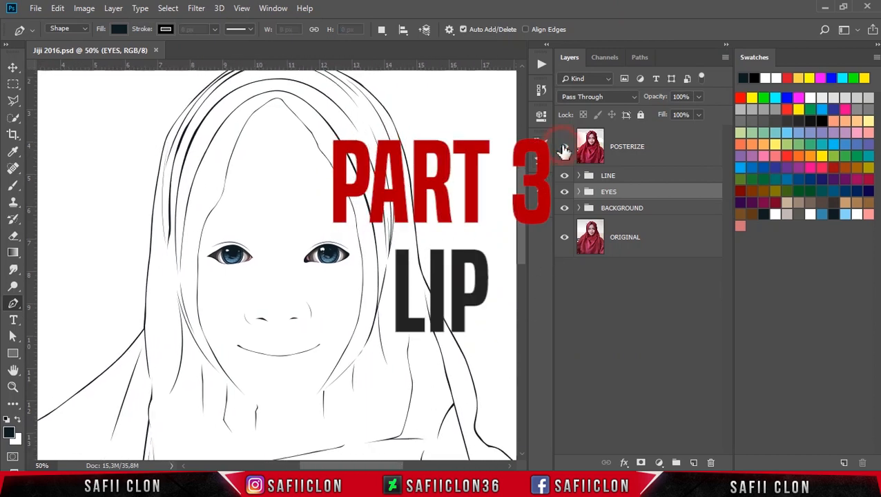
left_click(564, 146)
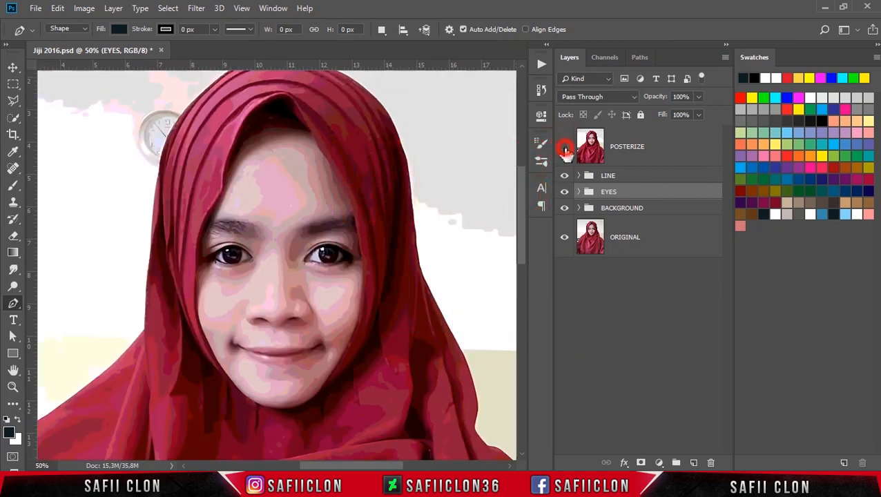
left_click(564, 146)
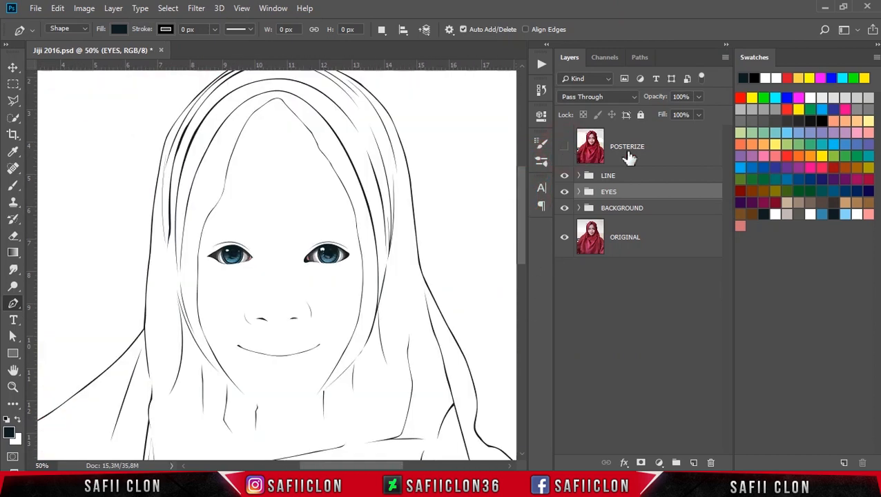
- Duplicate the ORIGINAL layer as ORIGINAL copy and place it, hidden, directly above the LINE group
left_click(653, 246)
right_click(649, 241)
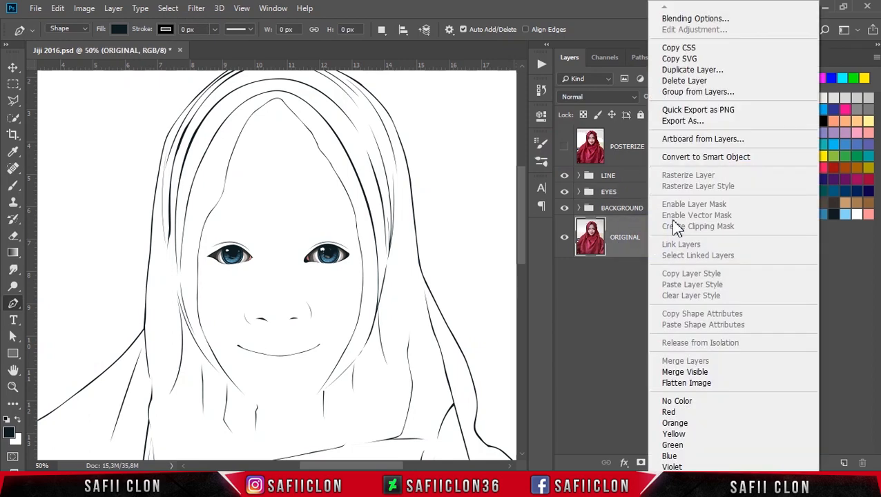
left_click(692, 71)
left_click(551, 123)
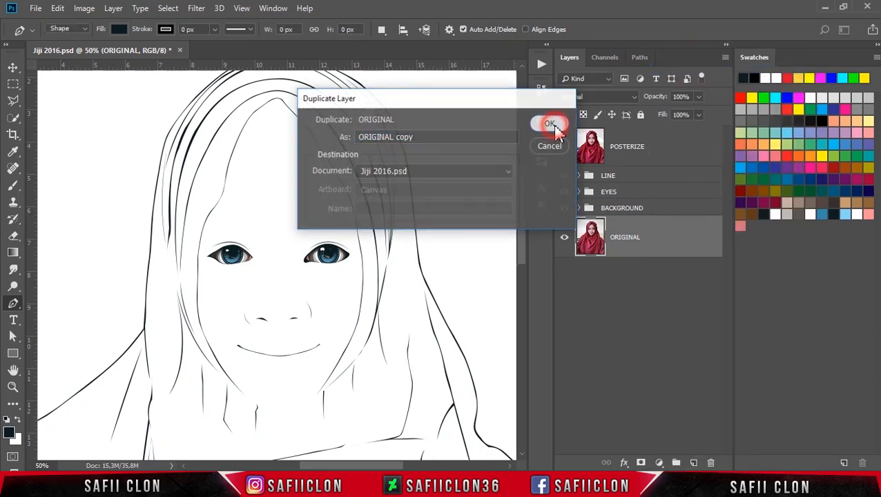
left_click_drag(662, 247, 645, 171)
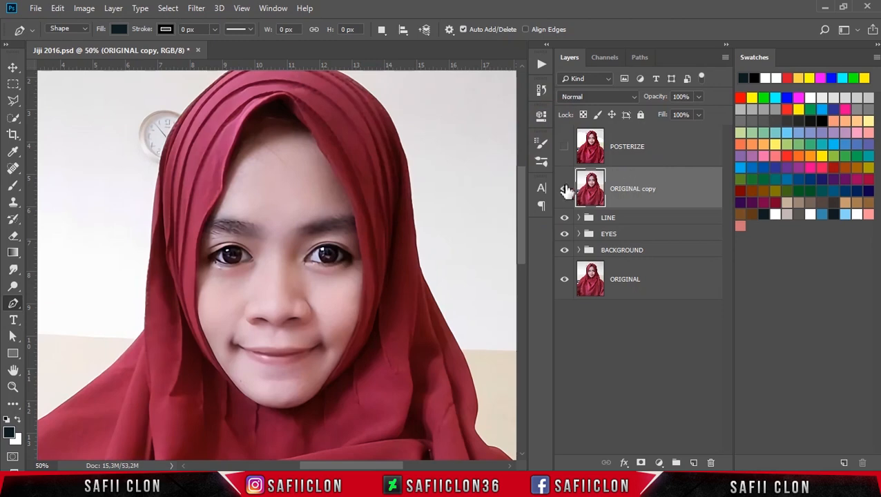
left_click(564, 188)
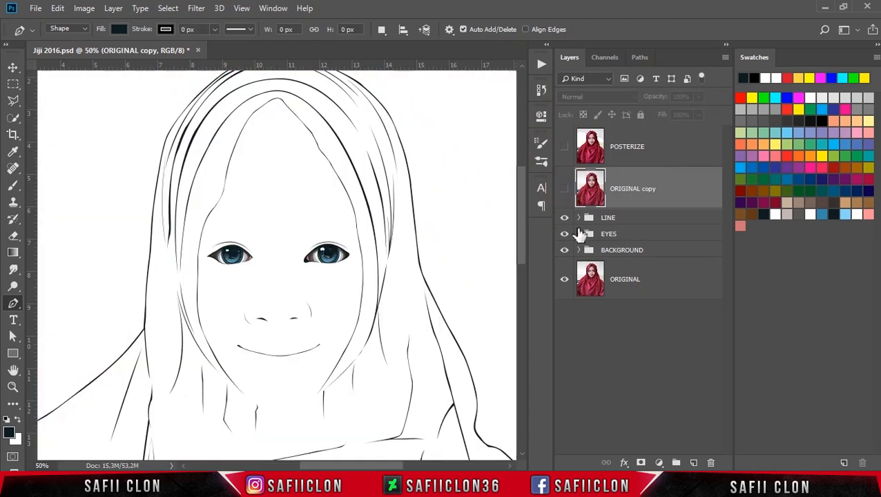
- Set the Pen tool to Shape mode with the New Layer path operation, with the BACKGROUND group selected for the new shape
left_click(631, 253)
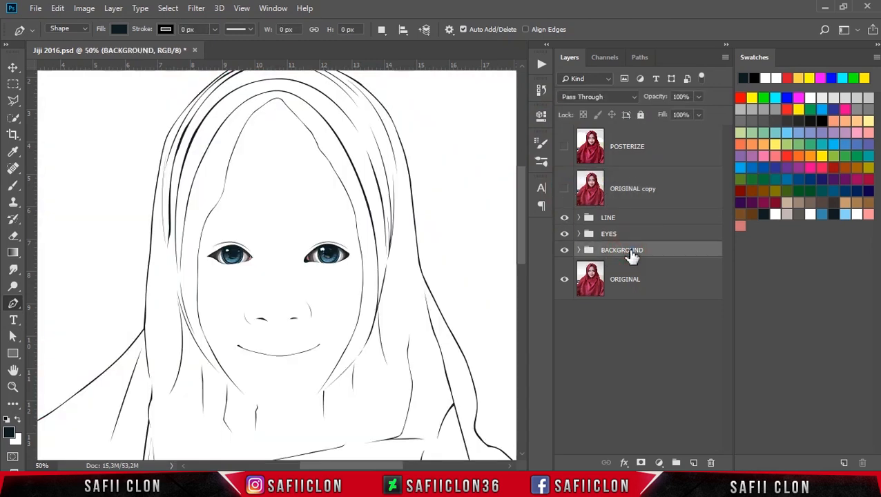
key("ctrl+plus")
key("ctrl+plus")
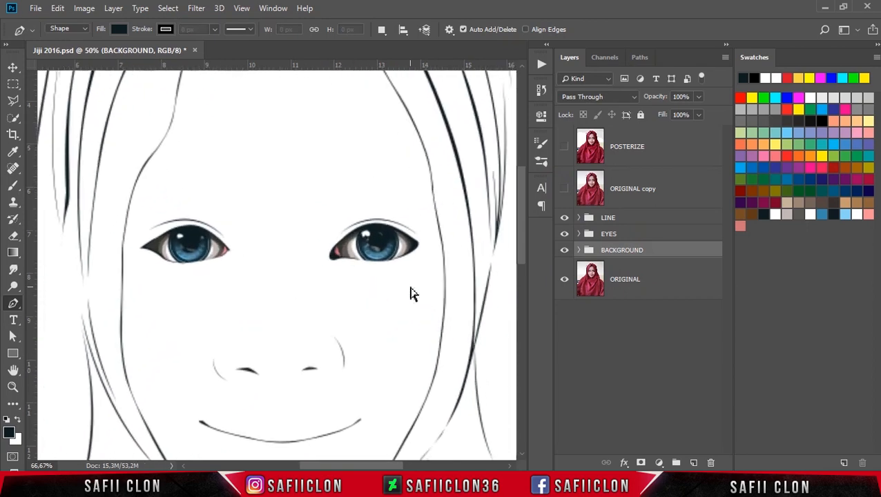
scroll(414, 235, "down", 3)
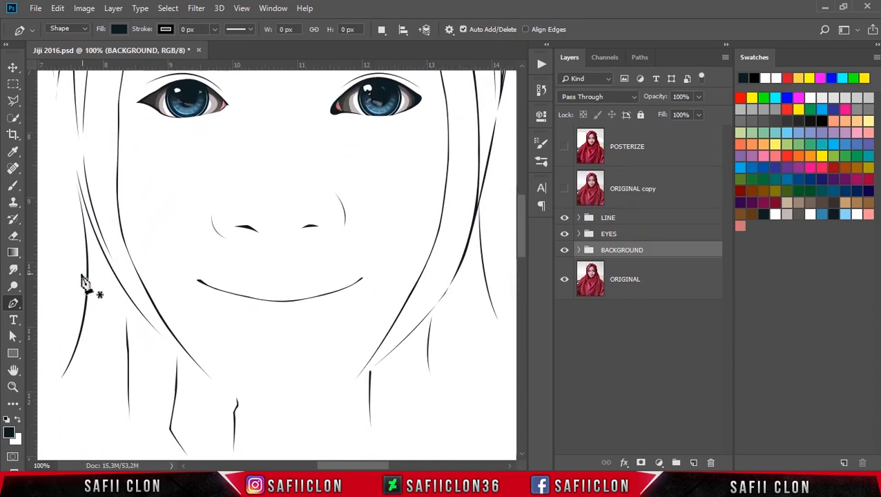
right_click(15, 304)
left_click(54, 300)
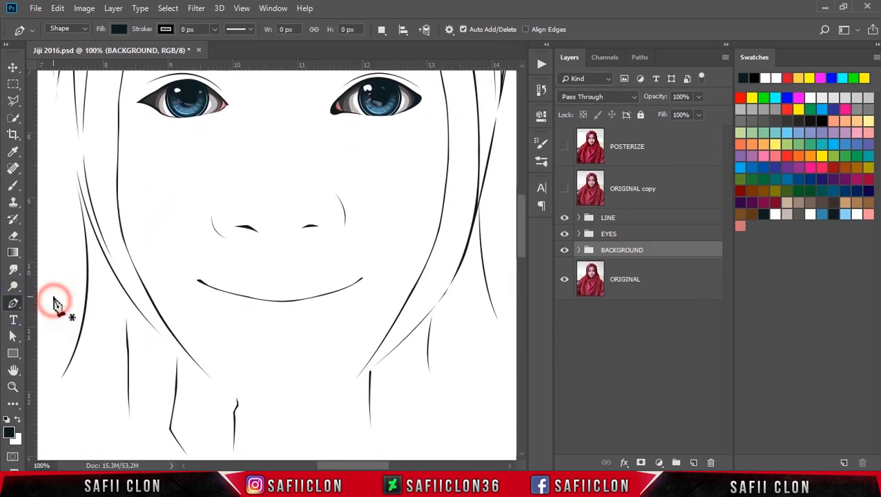
left_click(77, 31)
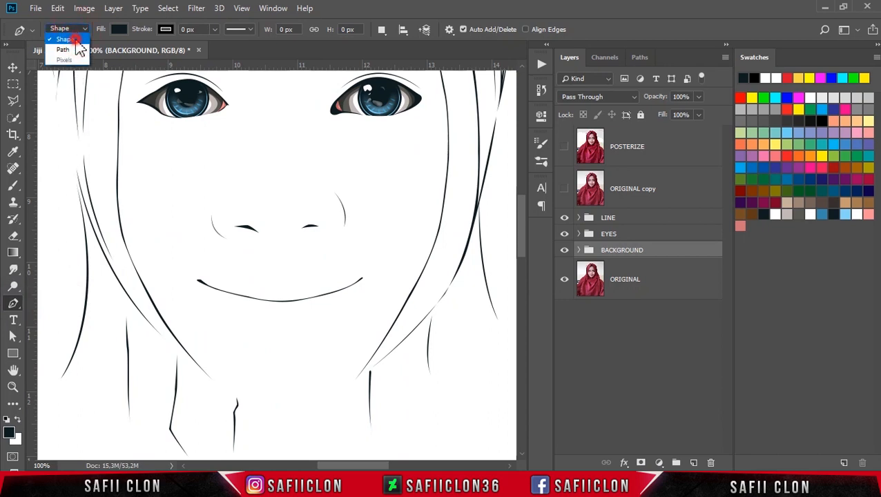
left_click(381, 29)
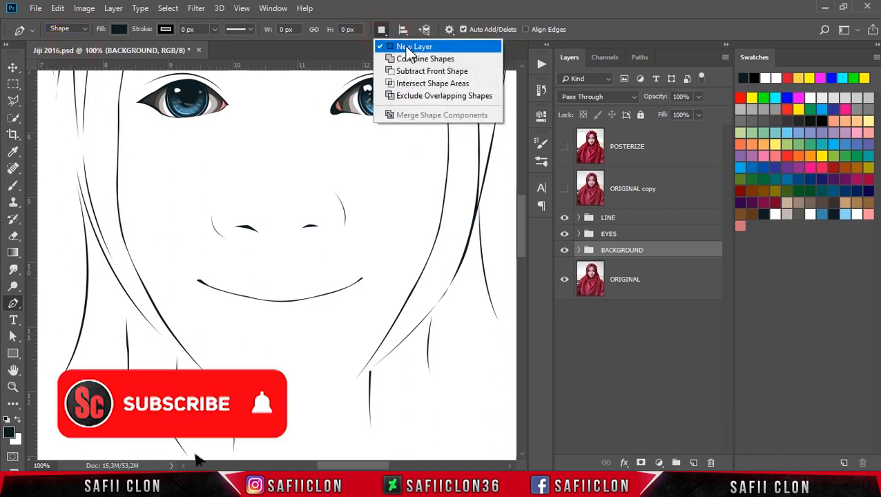
left_click(407, 57)
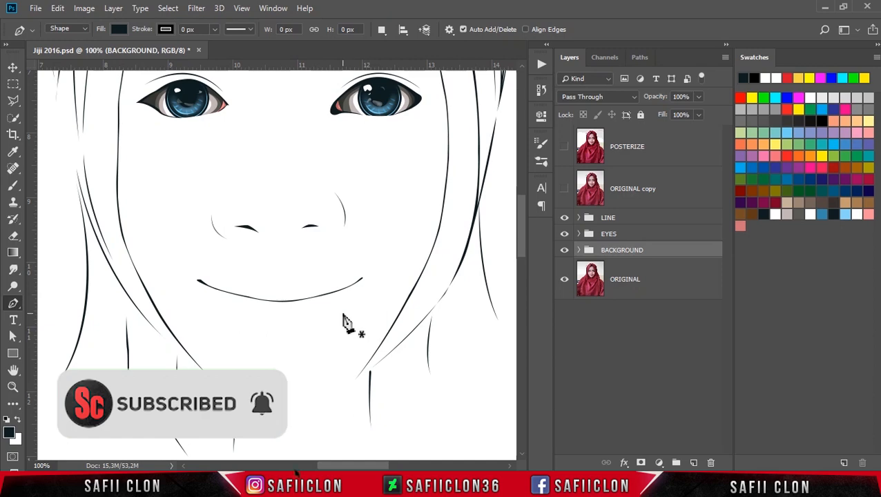
- Show ORIGINAL copy and trace the lower lip's bottom edge from corner to corner as a curved shape about 227 px wide and 54 px high
key("ctrl+plus")
scroll(436, 355, "down", 2)
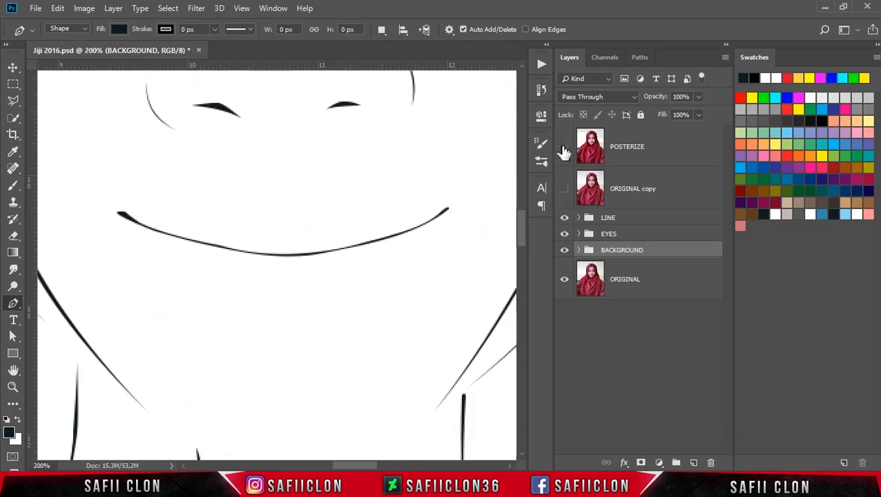
left_click(564, 188)
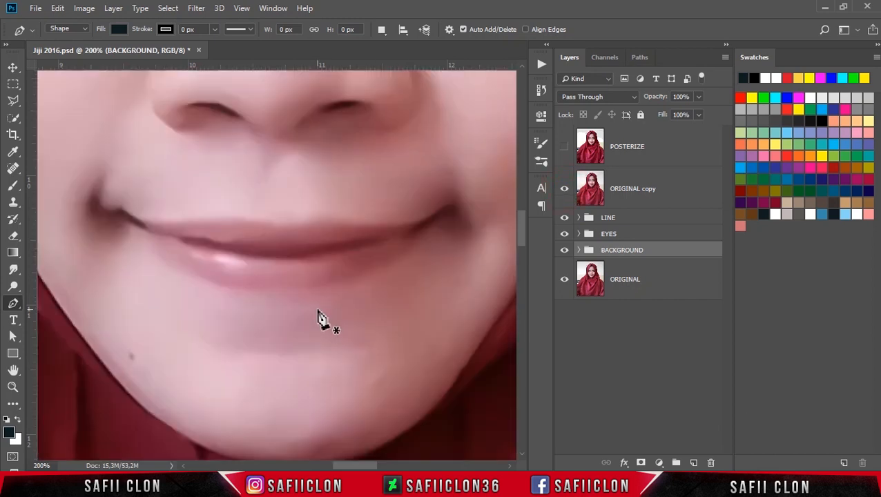
left_click(136, 233)
left_click_drag(267, 291, 353, 291)
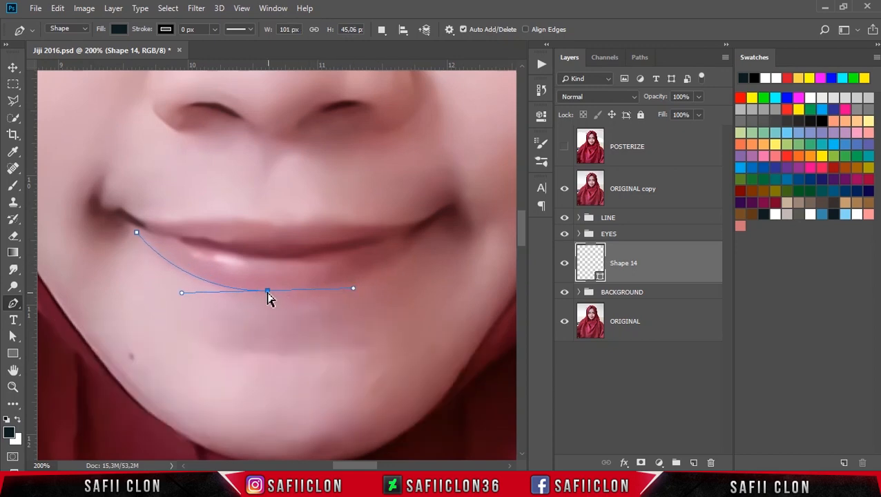
left_click_drag(268, 292, 283, 294)
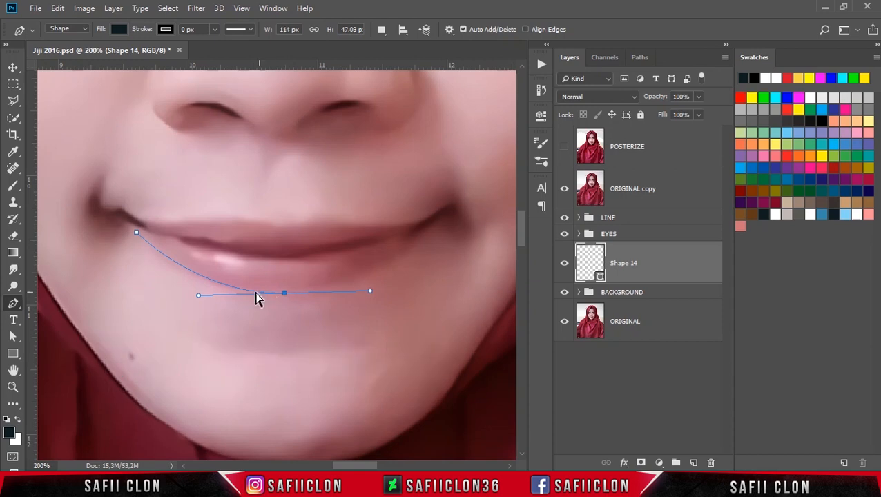
left_click_drag(199, 296, 182, 297)
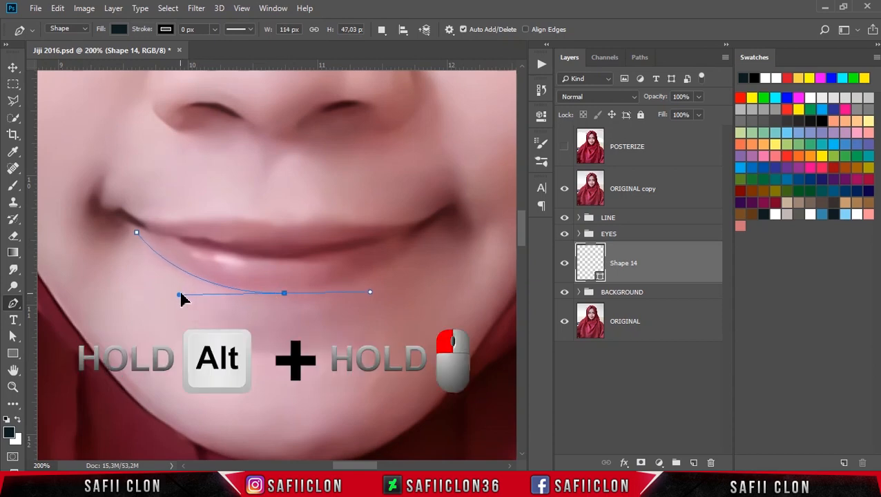
left_click(429, 225)
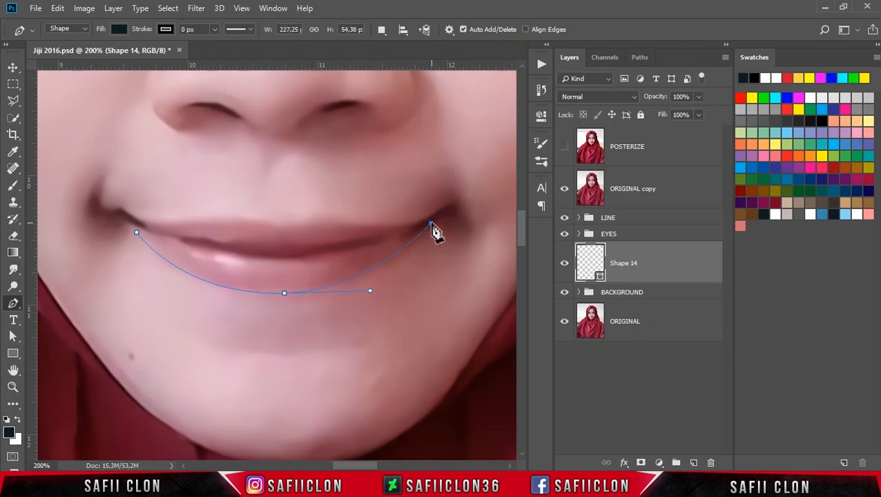
- Fine-tune the lip shape's end anchor and bottom middle anchor, and hide the ORIGINAL copy layer
left_click_drag(431, 223, 432, 222)
left_click_drag(287, 297, 291, 296)
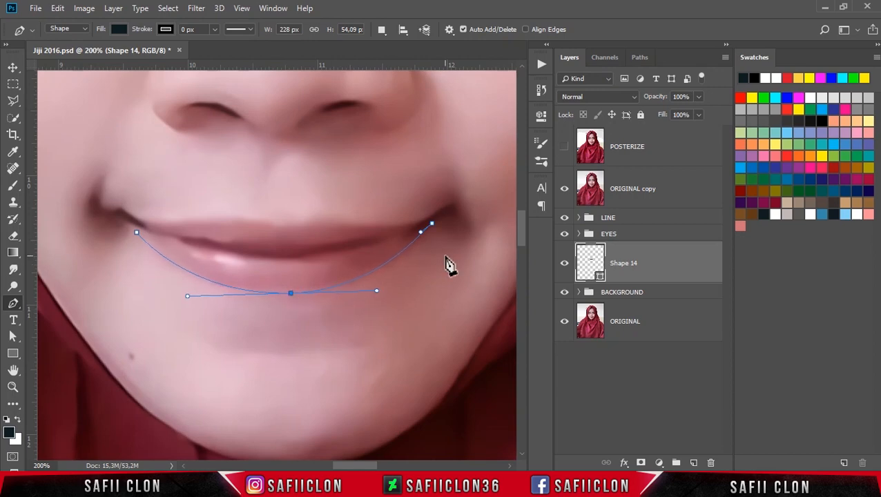
left_click(563, 188)
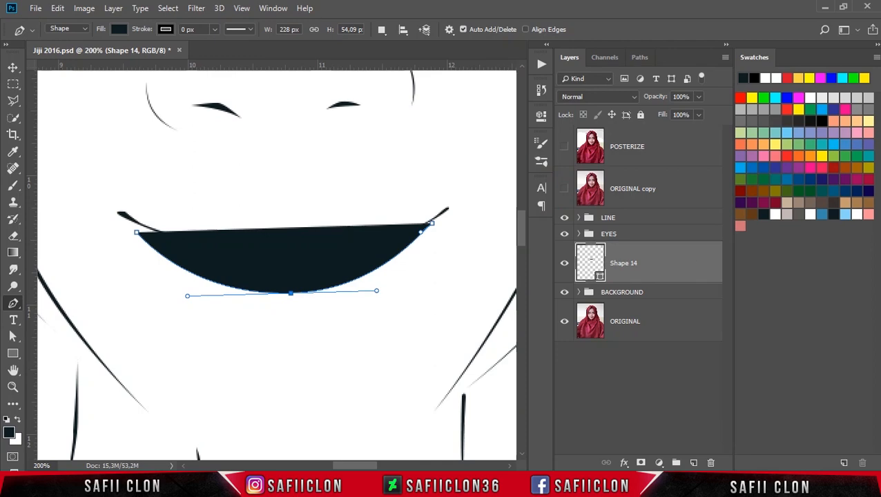
- Load the Lip 2 swatch file from the Pallete folder through the Preset Manager
left_click(874, 58)
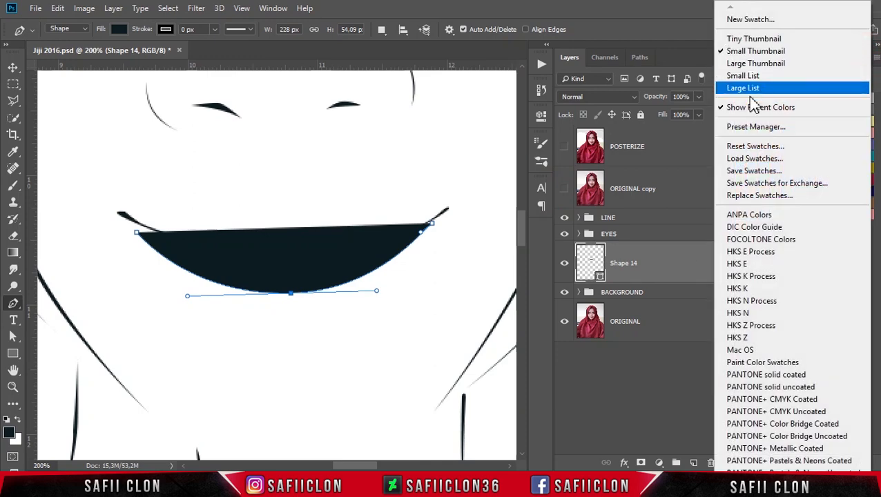
left_click(768, 126)
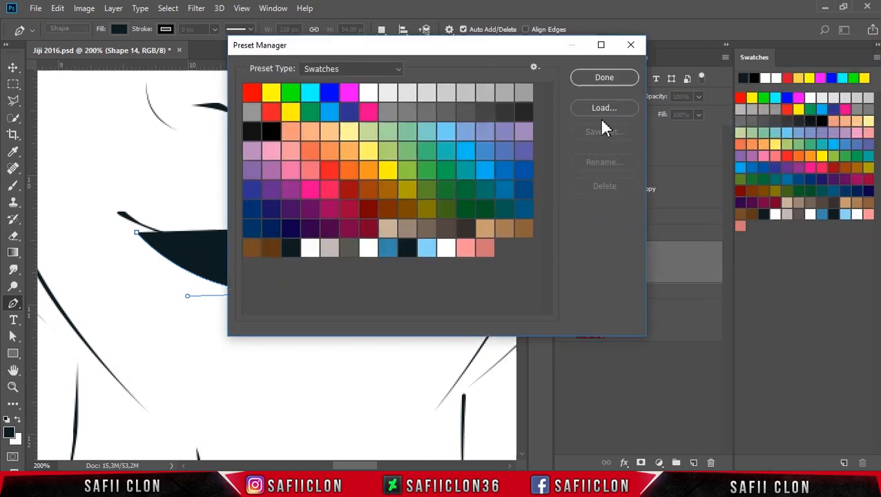
left_click(600, 110)
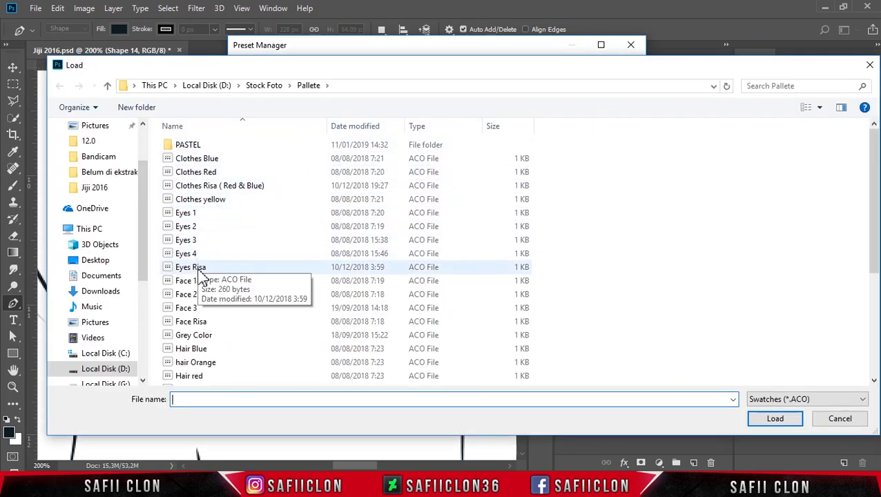
scroll(200, 295, "down", 2)
scroll(201, 295, "down", 3)
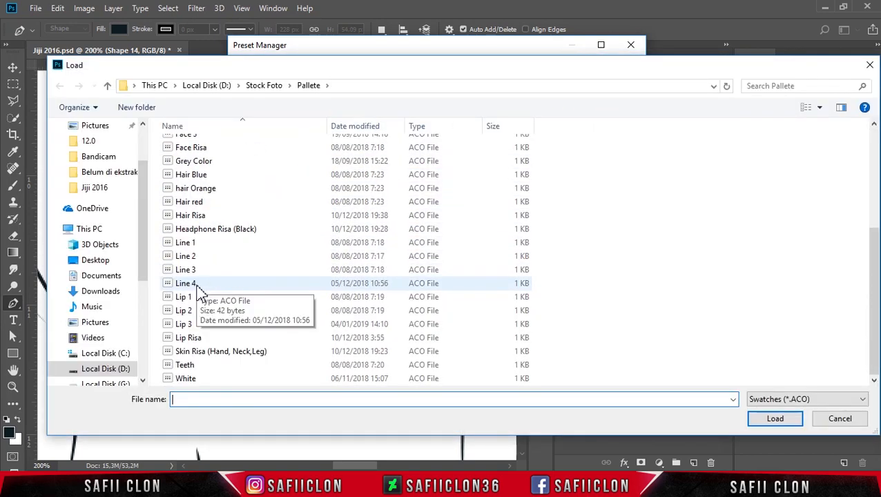
left_click(198, 311)
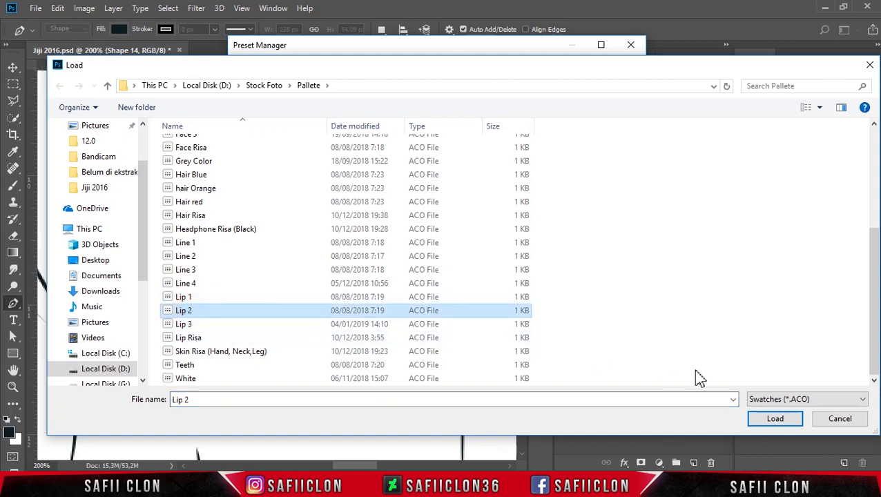
left_click(769, 421)
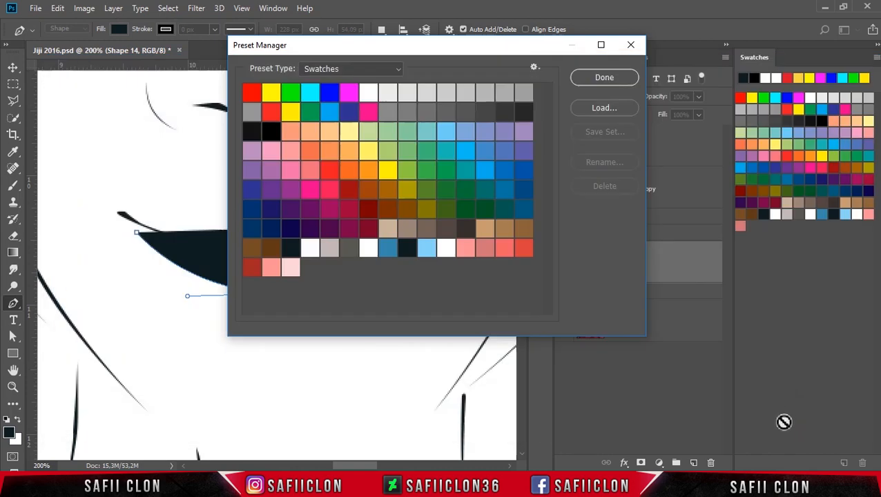
left_click(621, 80)
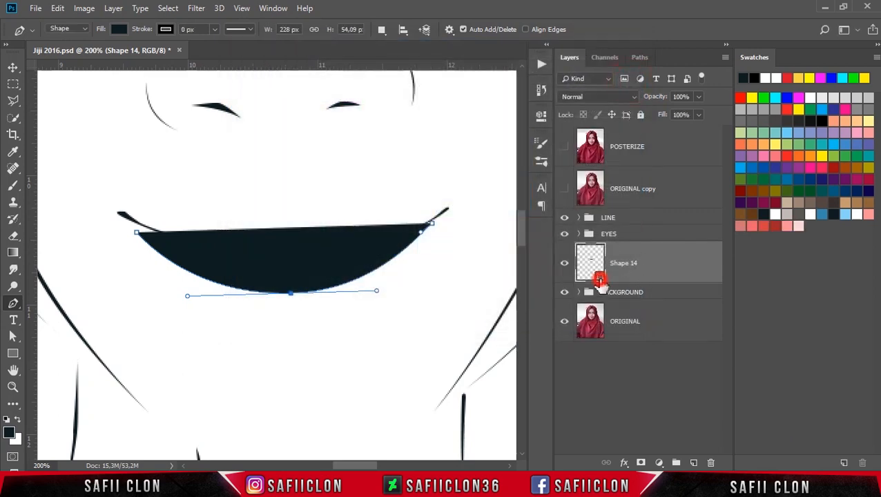
- Fill the lip shape with the light pink swatch fa9196
double_click(599, 280)
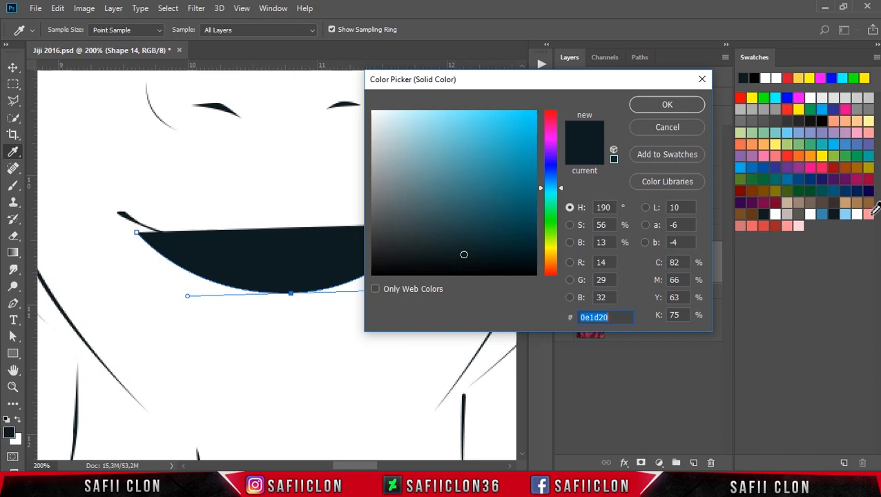
left_click(869, 214)
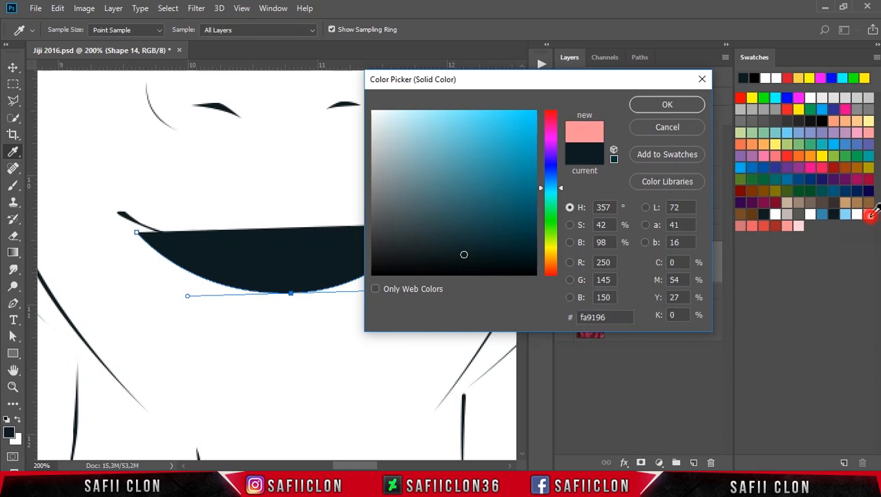
left_click(676, 103)
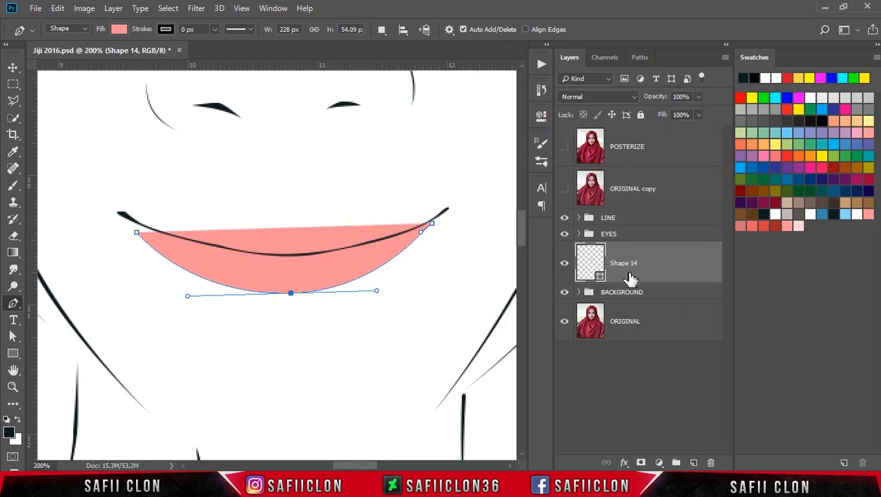
- Fill the lip shape with the coral red swatch, the first colour of the loaded Lip 2 set
double_click(601, 277)
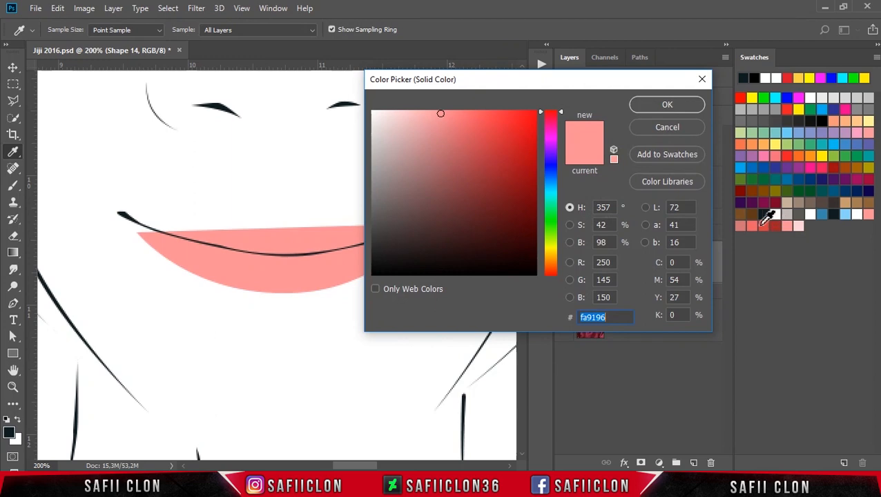
left_click(754, 223)
left_click(664, 106)
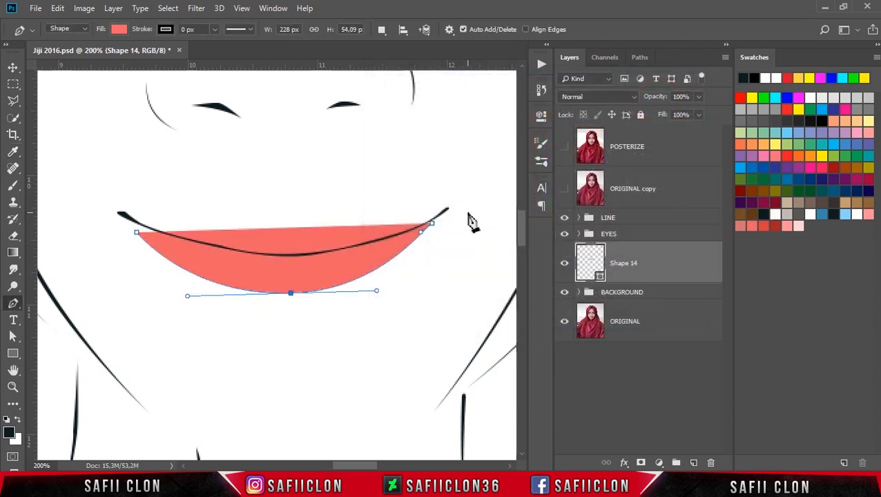
key("ctrl+plus")
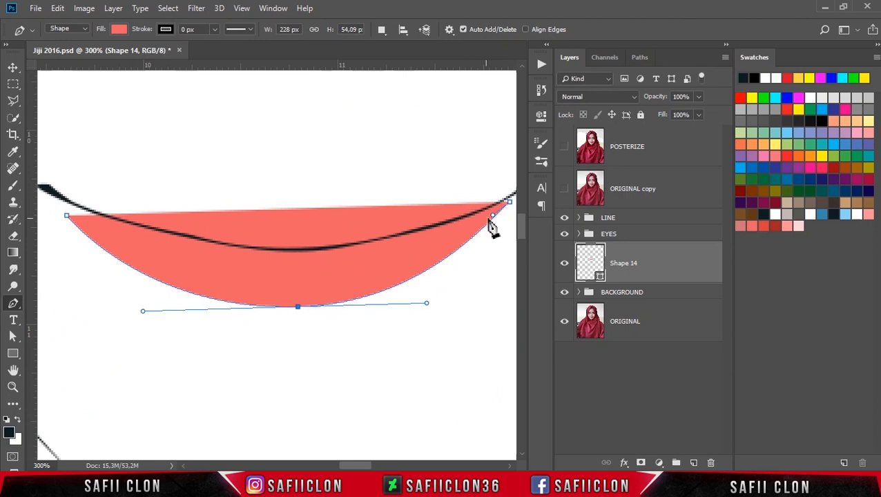
- Trace the lower lip shape's upper edge along the mouth line and close it at the left mouth corner, checking against the ORIGINAL copy layer
left_click_drag(368, 465, 373, 466)
left_click(426, 204)
left_click_drag(250, 246, 211, 249)
left_click_drag(368, 465, 359, 465)
left_click(384, 247, "alt")
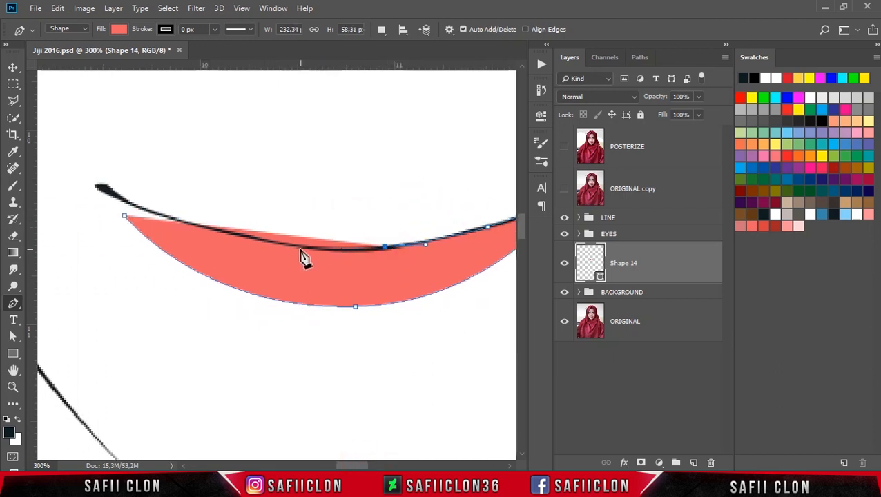
left_click(297, 246)
left_click(155, 218)
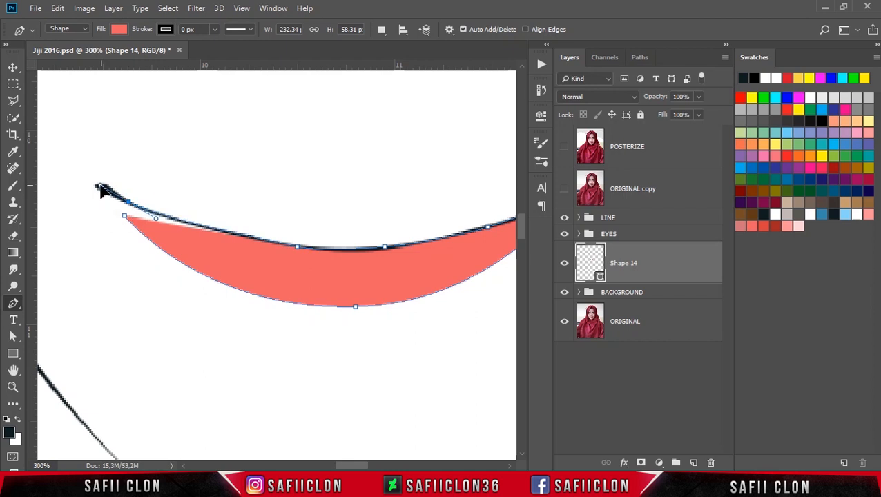
left_click(127, 201)
left_click(564, 188)
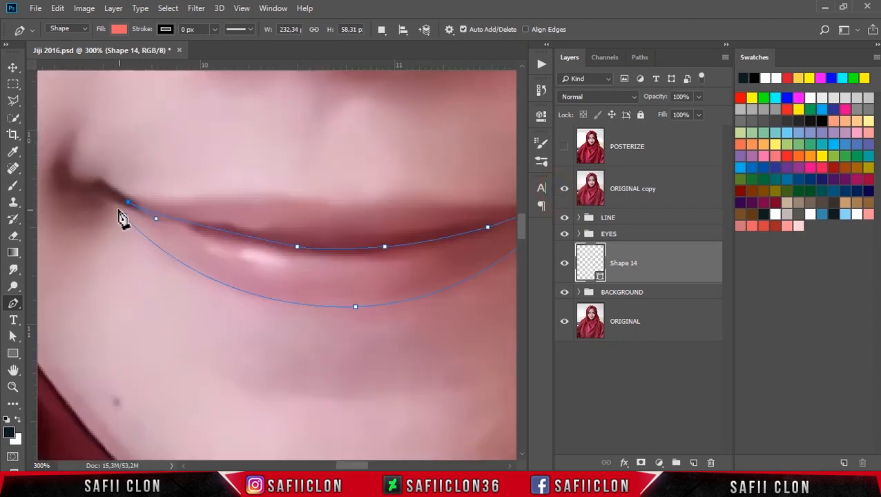
left_click(123, 215)
left_click(564, 188)
- Set the Pen tool's path operation to New Layer and show the ORIGINAL copy layer
left_click(381, 29)
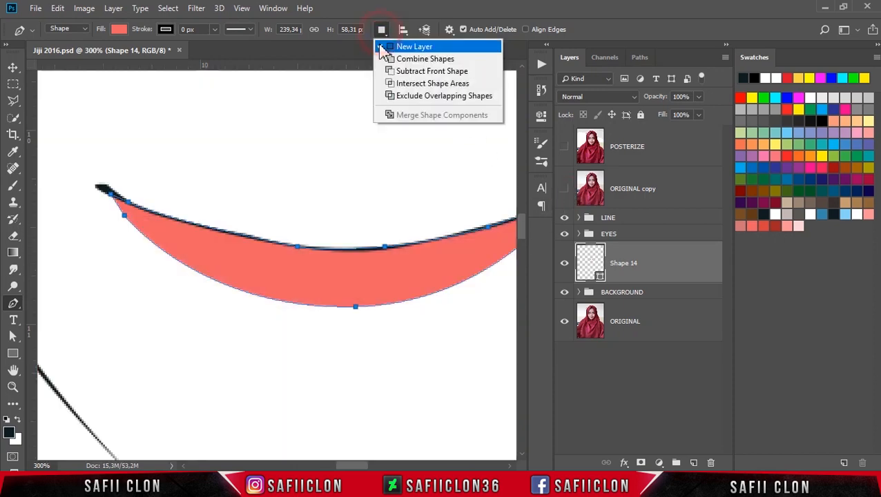
left_click(422, 48)
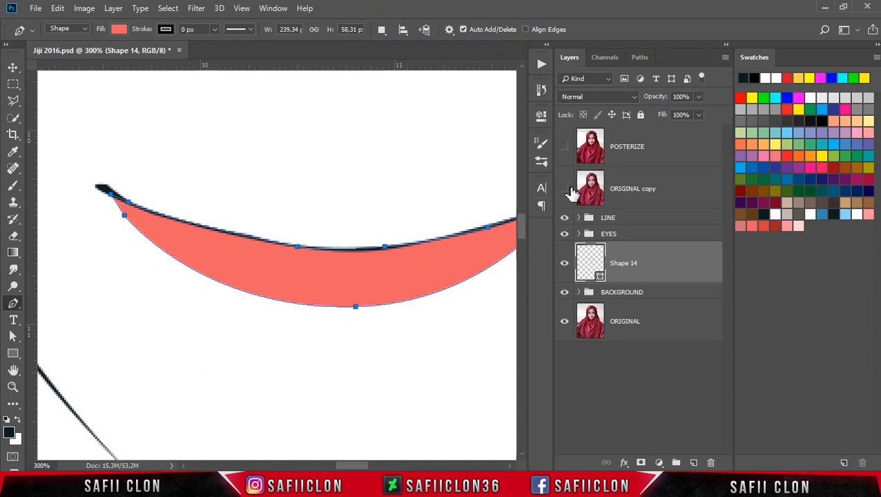
left_click(564, 191)
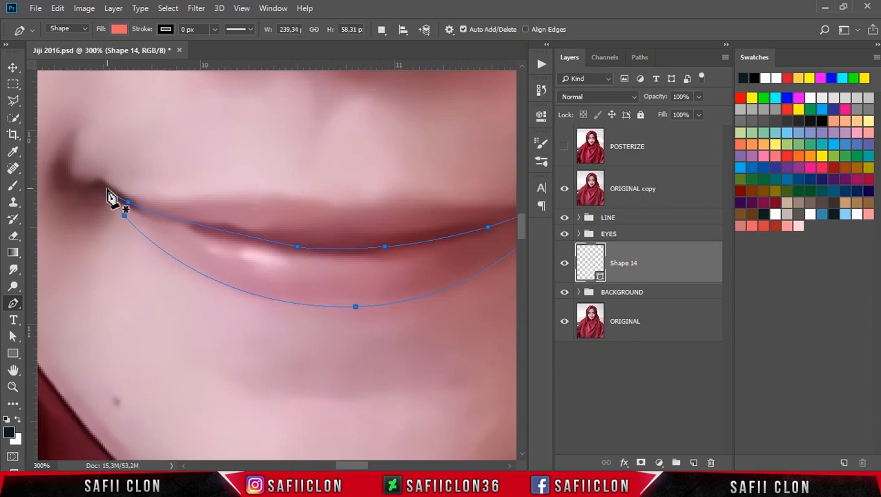
- Start a new shape at the left mouth corner and trace the upper lip's top edge to the central dip
left_click(108, 190)
left_click(107, 190)
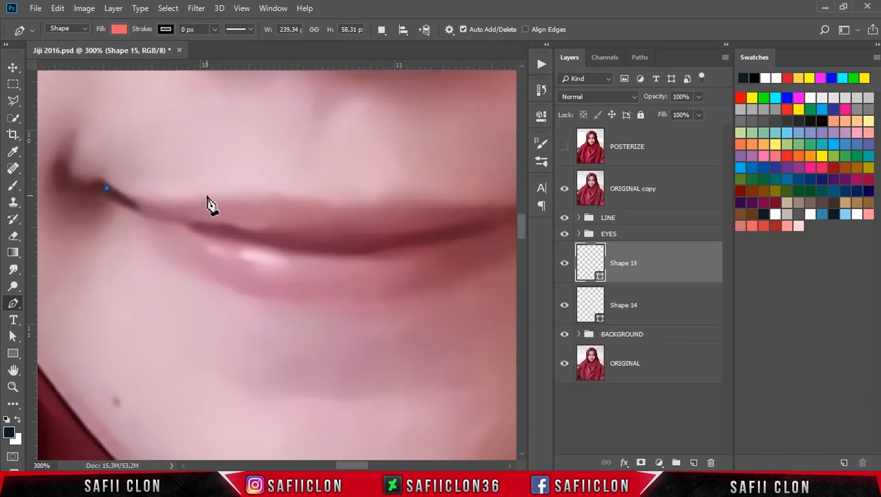
left_click(113, 196)
left_click_drag(206, 198, 247, 193)
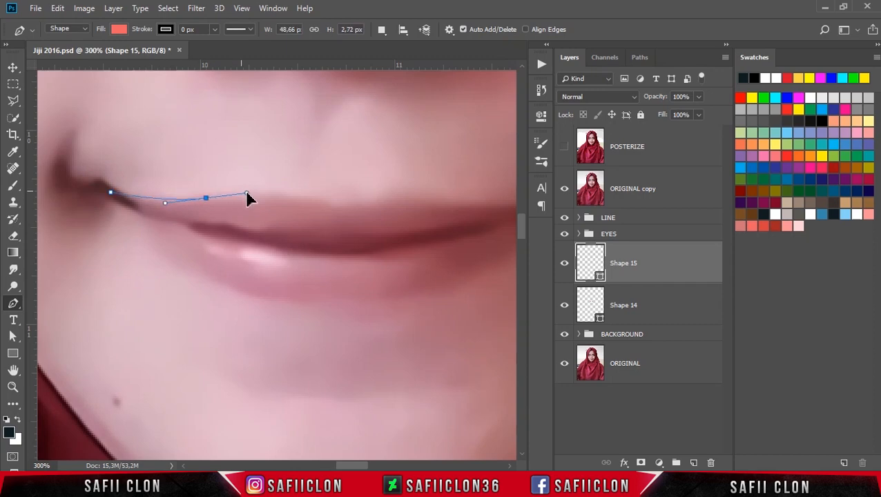
key("ctrl+minus")
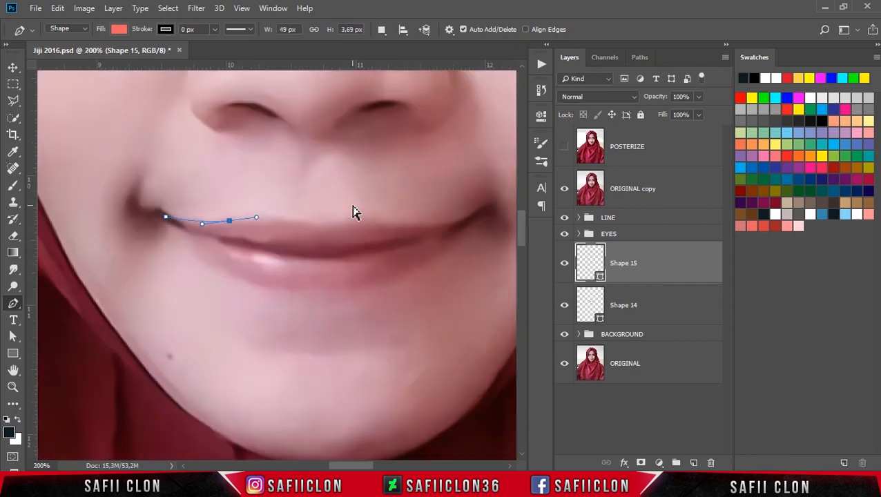
key("ctrl+plus")
scroll(352, 205, "up", 2)
left_click_drag(332, 259, 368, 278)
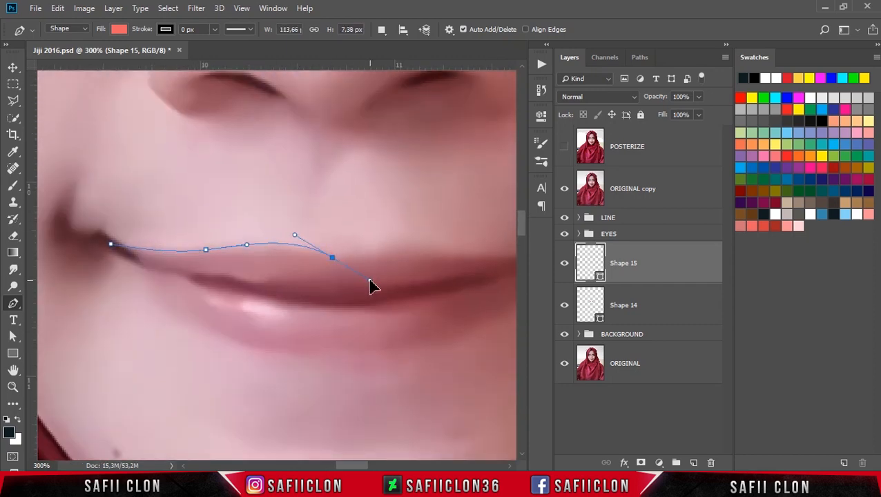
- Trace the right half of the upper lip's top edge from the central dip to the right mouth corner
scroll(295, 330, "right", 2)
left_click(256, 257)
left_click_drag(334, 248, 350, 248)
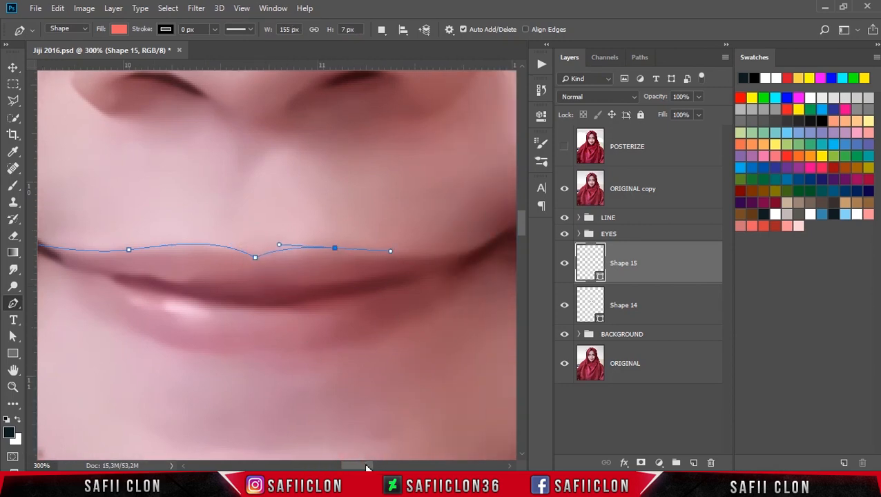
scroll(390, 254, "right", 3)
left_click_drag(370, 237, 418, 200)
- Hide the ORIGINAL copy layer, trace back along the mouth line and close the upper lip shape at the left corner
left_click_drag(378, 465, 372, 465)
left_click(563, 195)
left_click_drag(473, 241, 448, 257)
left_click_drag(328, 291, 203, 299)
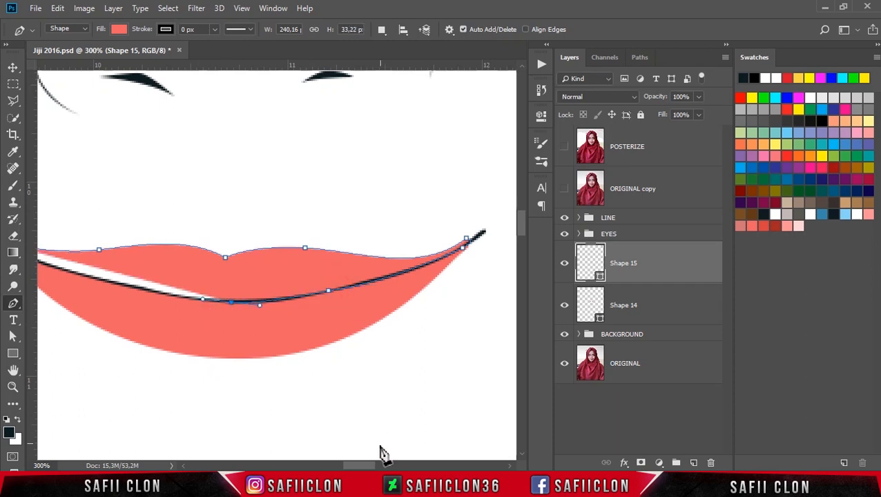
left_click_drag(368, 465, 358, 465)
mouse_move(253, 278)
left_mouse_down()
mouse_move(228, 269)
mouse_move(256, 288)
left_mouse_up()
left_click(155, 244)
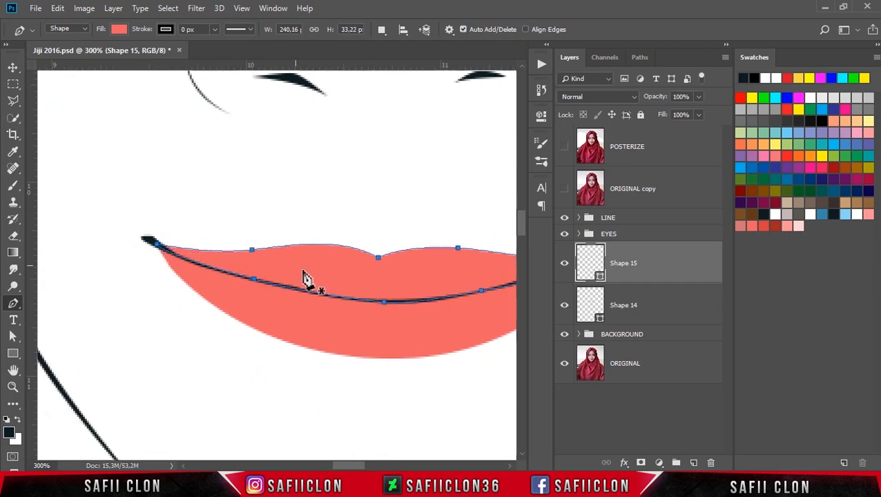
- Move the left corner anchors of the lower lip shape, Shape 14, slightly inward beneath the mouth line
left_click(683, 314)
left_click(183, 281)
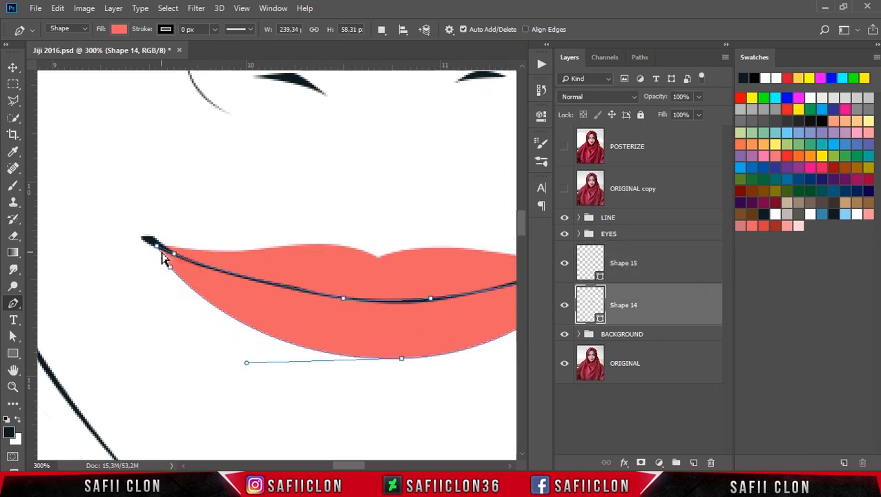
left_click(159, 250)
left_click(172, 274)
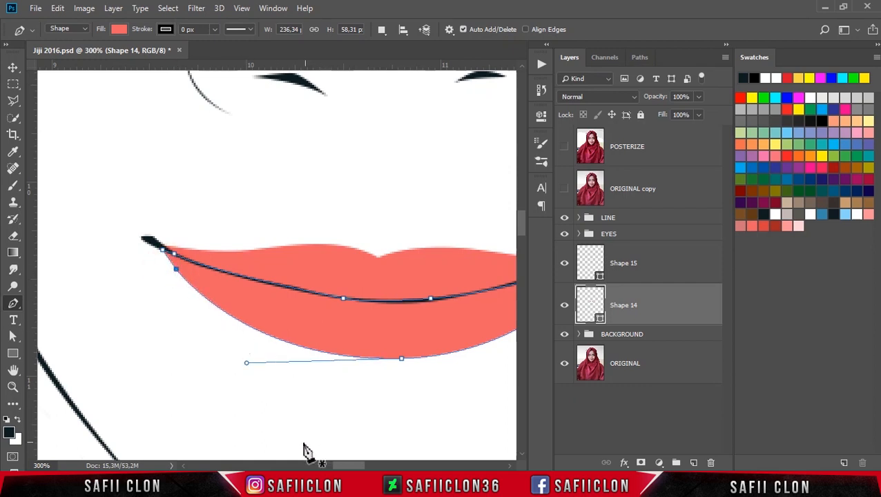
- Examine the coloured lips with the path outline hidden, both in the whole portrait and close up
left_click_drag(338, 468, 348, 467)
key("ctrl+minus")
key("ctrl+h")
key("ctrl+minus")
key("ctrl+minus")
key("ctrl+minus")
key("ctrl+minus")
key("ctrl+minus")
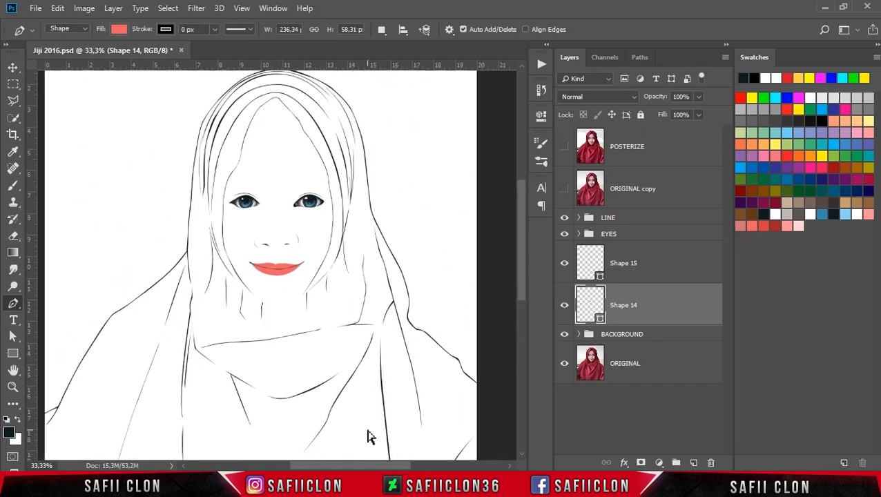
key("ctrl+plus")
key("ctrl+plus")
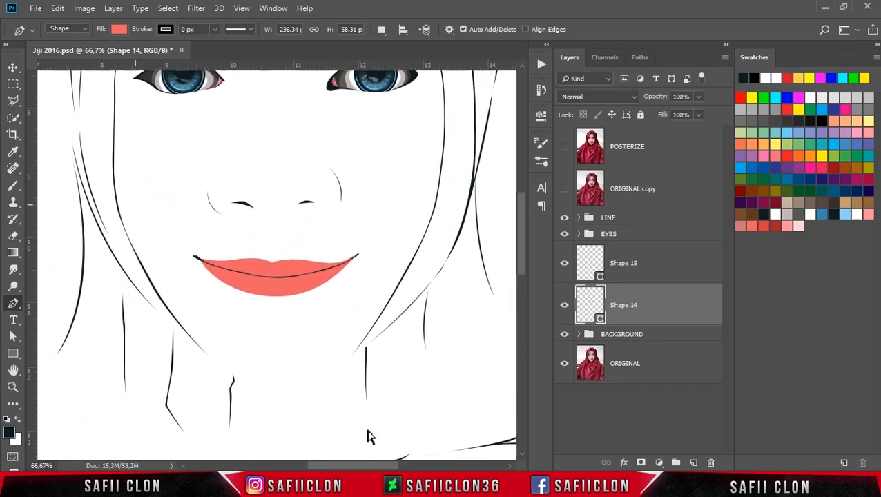
key("ctrl+plus")
key("ctrl+plus")
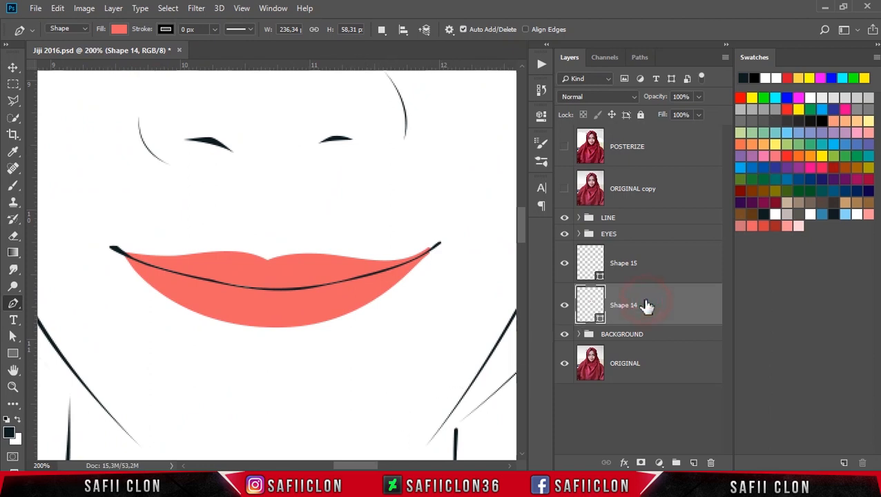
left_click_drag(381, 469, 377, 470)
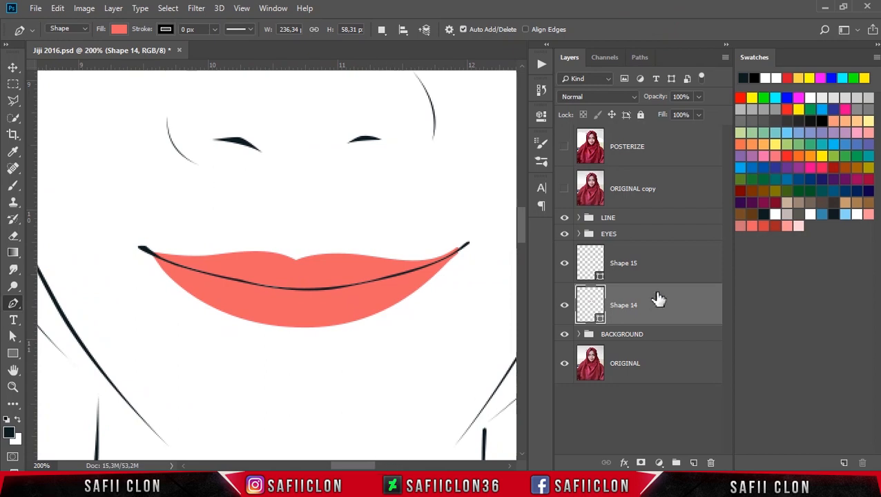
- Compare the drawn lips with the ORIGINAL copy and POSTERIZE layers by showing and hiding each one
left_click(564, 189)
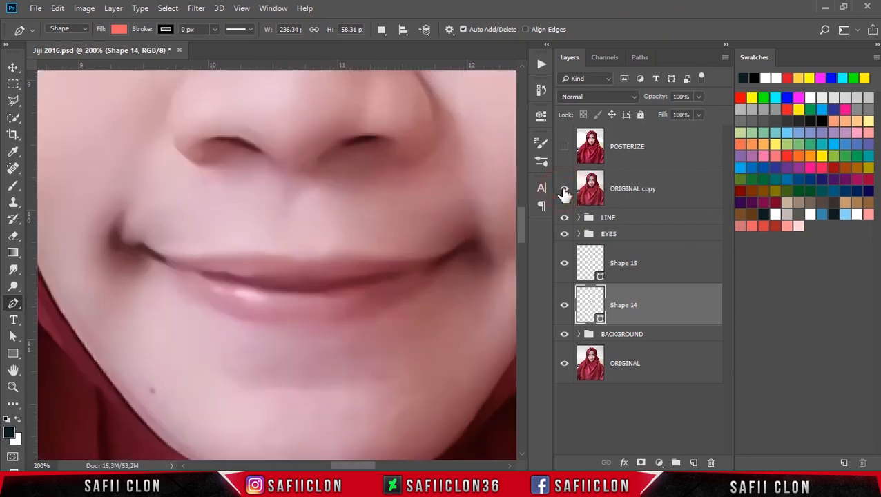
left_click(564, 189)
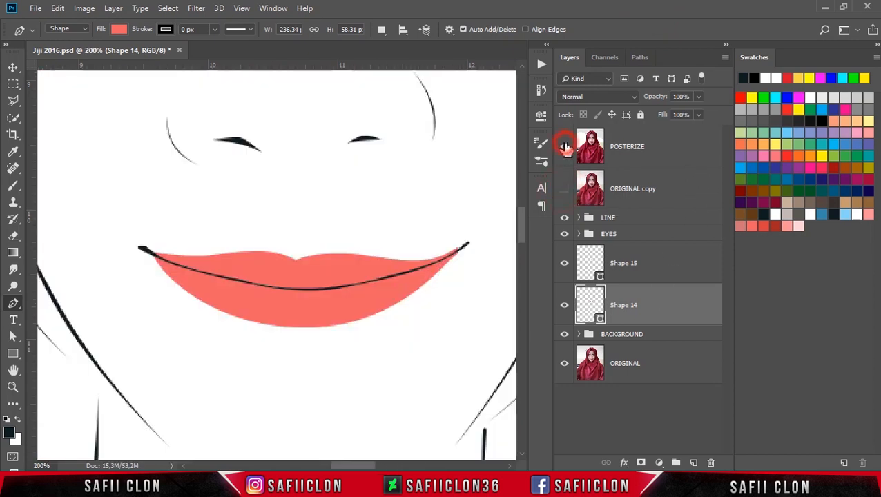
left_click(564, 147)
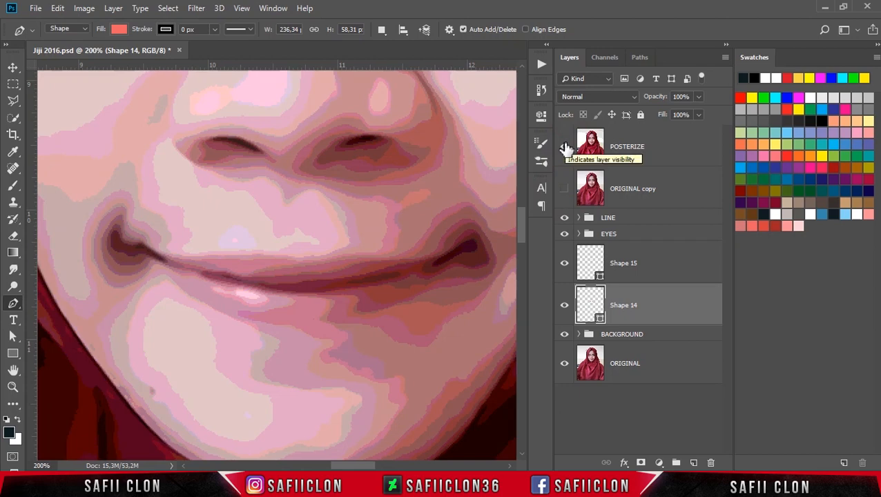
left_click(564, 147)
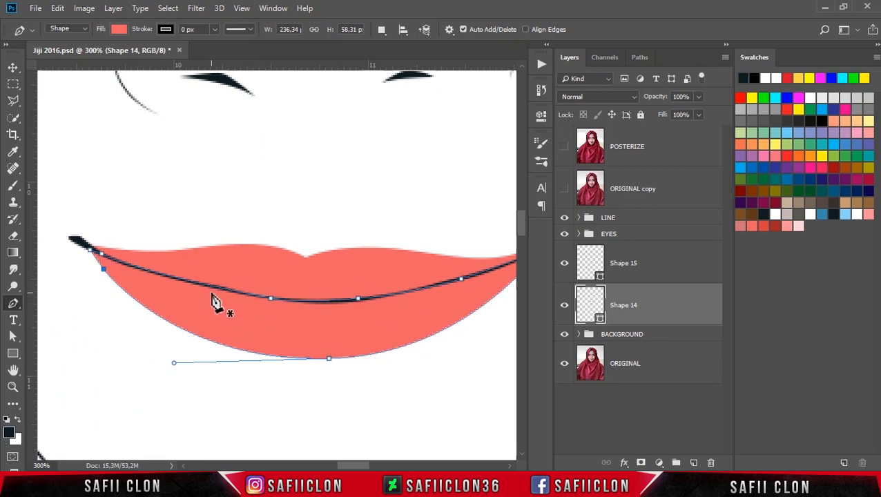
- Start a new shape above Shape 14 and trace an elongated, rounded inner contour across the lower lip just below the mouth line
left_click(210, 292)
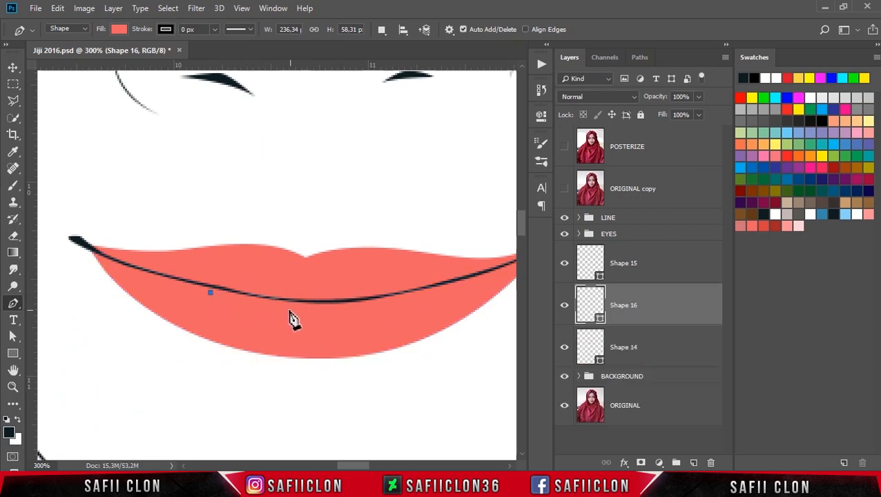
left_click_drag(296, 319, 336, 318)
left_click_drag(308, 321, 307, 322)
left_click_drag(381, 306, 416, 300)
left_click_drag(385, 345, 321, 367)
left_click_drag(185, 322, 198, 334)
left_click_drag(144, 321, 186, 370)
scroll(418, 383, "right", 2)
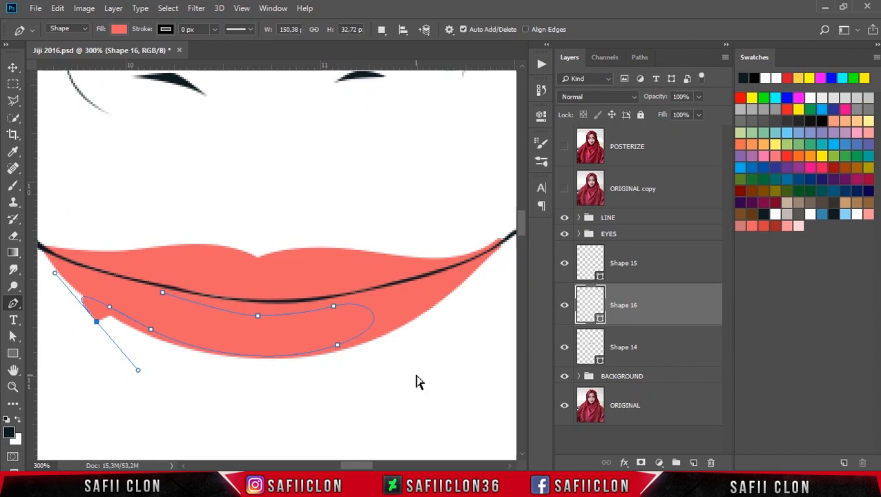
key("ctrl+z")
left_click_drag(126, 282, 170, 291)
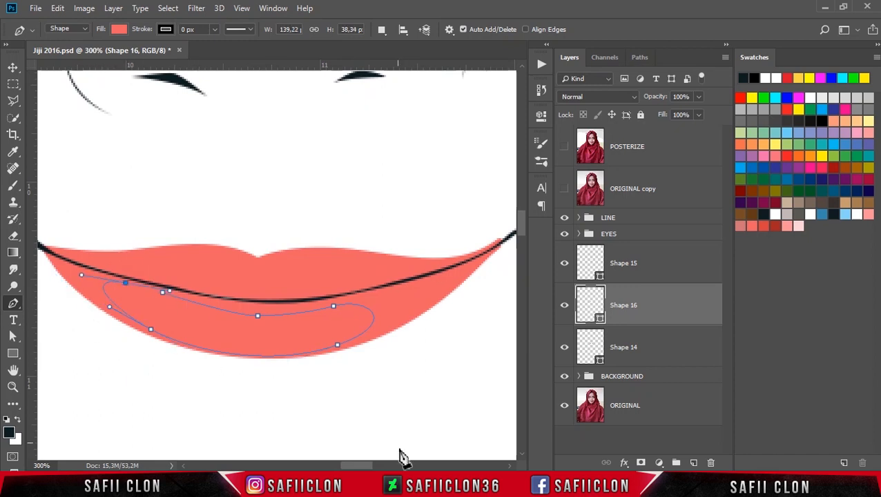
- Continue the path loosely around the outside of the lower lip and over the mouth line, closing it at its starting anchor
scroll(399, 446, "left", 5)
left_click_drag(176, 250, 81, 225)
left_click_drag(167, 317, 235, 352)
left_click_drag(364, 394, 426, 397)
left_click_drag(354, 465, 368, 465)
left_click_drag(432, 300, 401, 200)
left_click_drag(332, 222, 312, 228)
left_click_drag(276, 232, 248, 240)
left_click(219, 251)
left_click(136, 267)
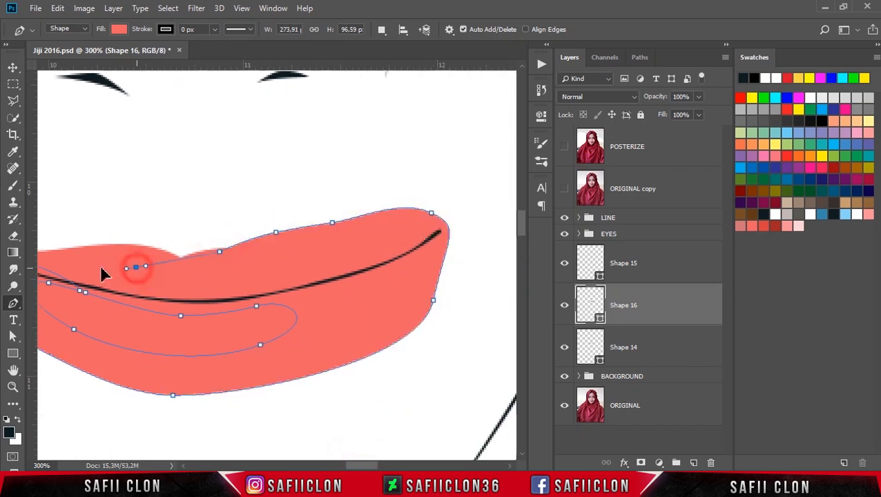
left_click(85, 293)
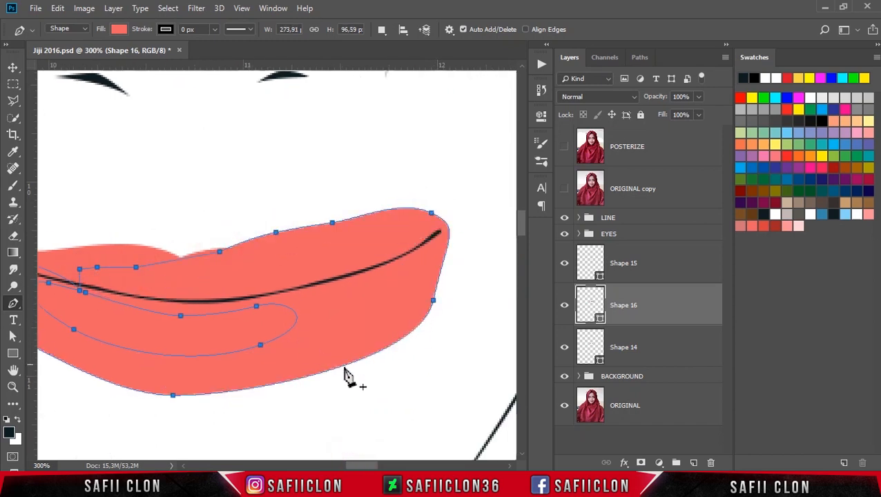
- Clip the new Shape 16 layer to the lower lip layer, Shape 14, with a clipping mask
left_click_drag(378, 465, 374, 466)
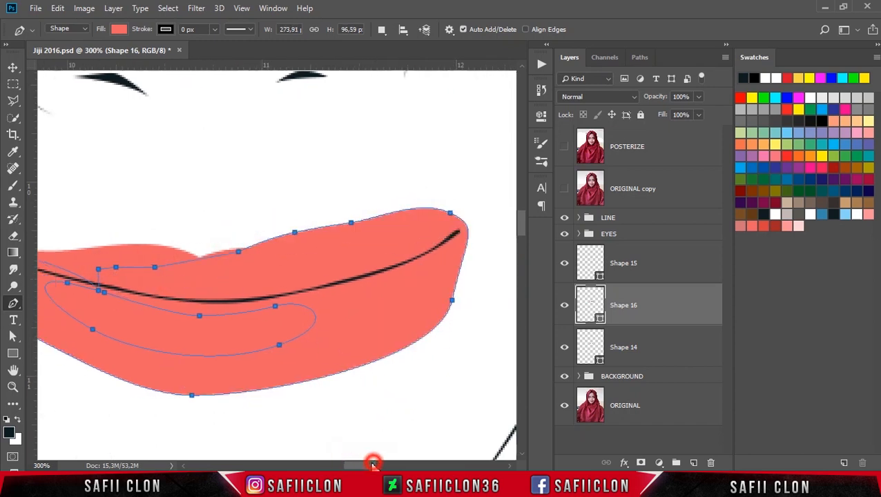
right_click(652, 309)
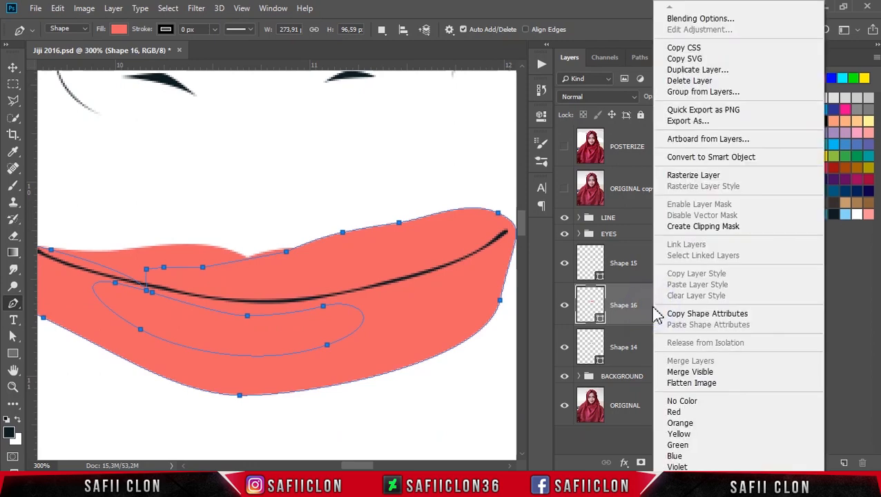
left_click(728, 227)
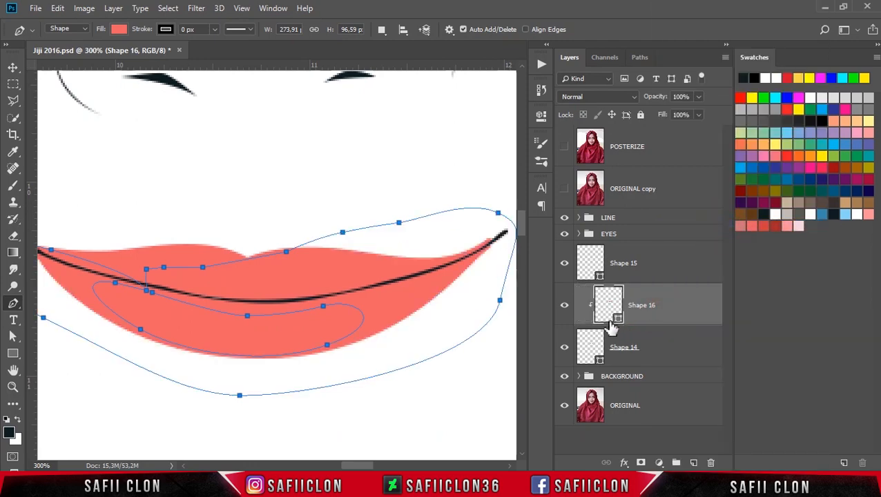
- Recolour the lower lip base layer, Shape 14, with the light pink swatch after trying several lighter pink tones
double_click(596, 359)
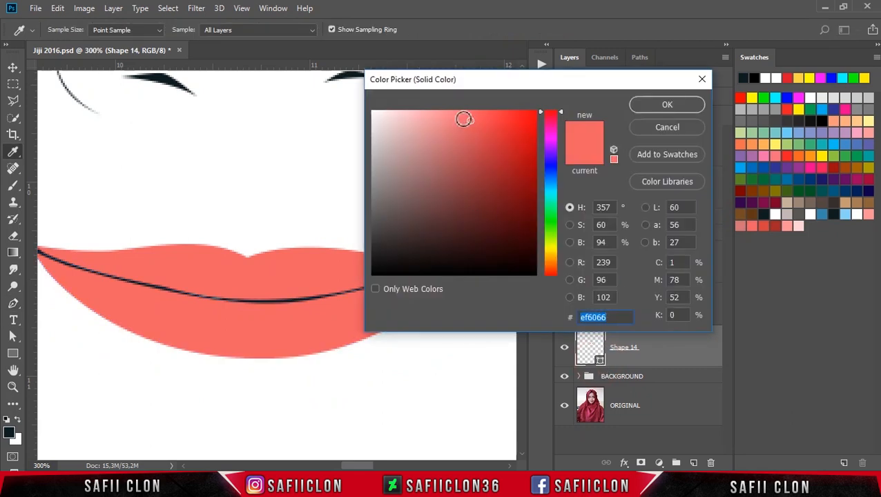
left_click_drag(463, 120, 458, 116)
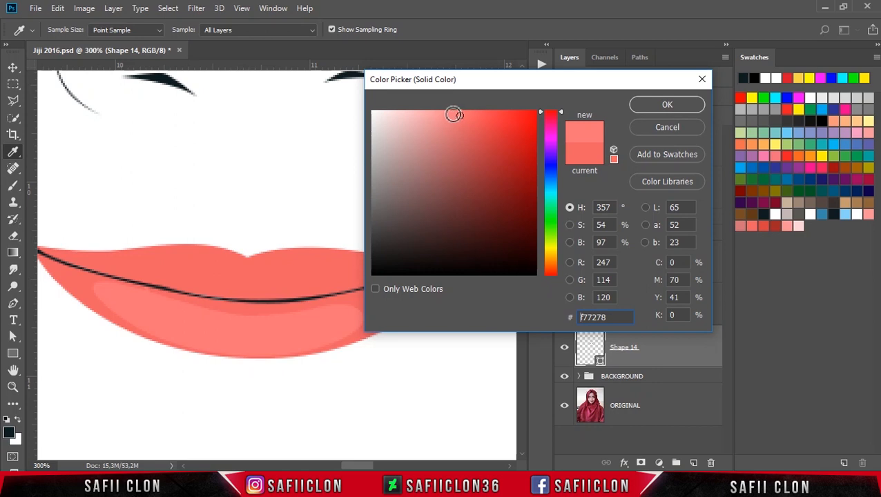
left_click(787, 226)
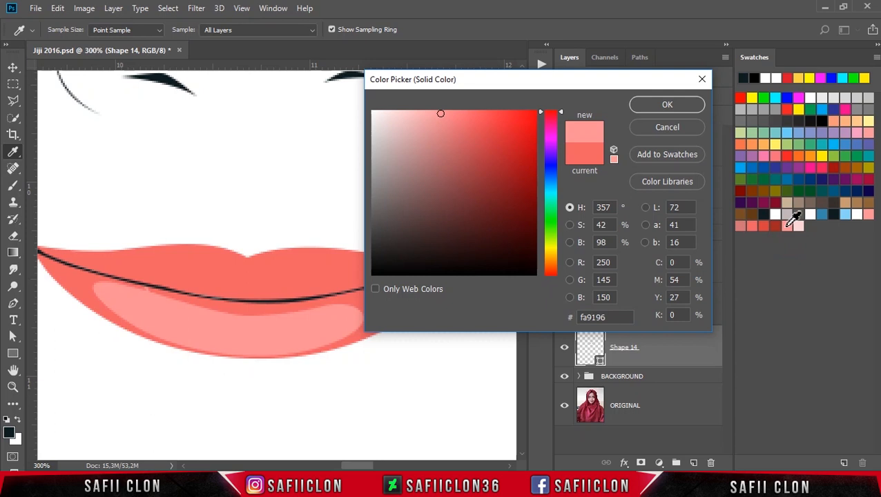
left_click_drag(457, 117, 434, 114)
left_click(452, 118)
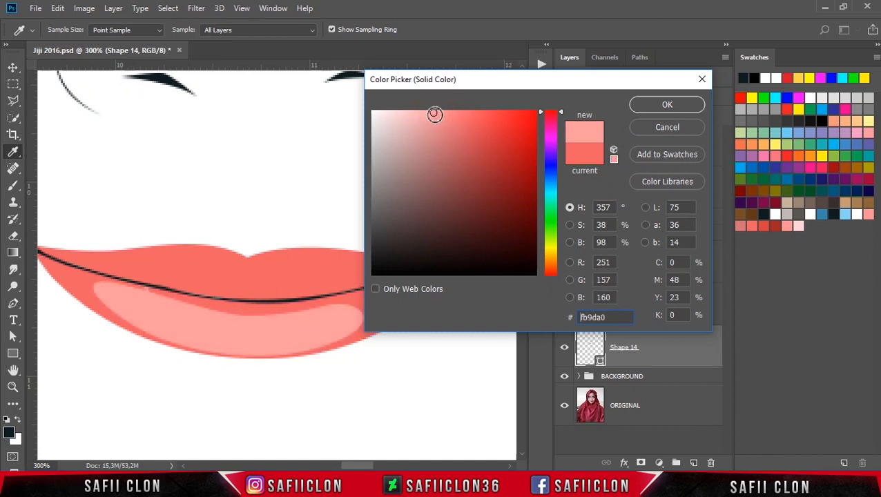
left_click(435, 114)
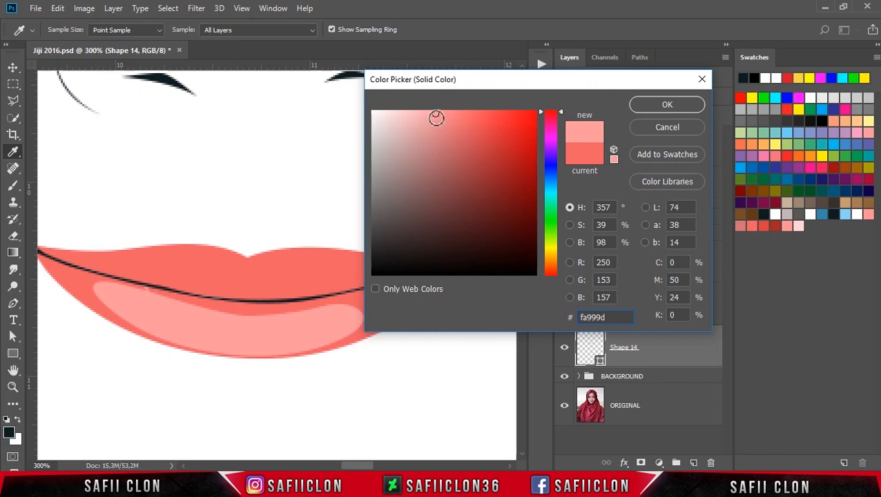
left_click(438, 115)
left_click(869, 212)
left_click(675, 108)
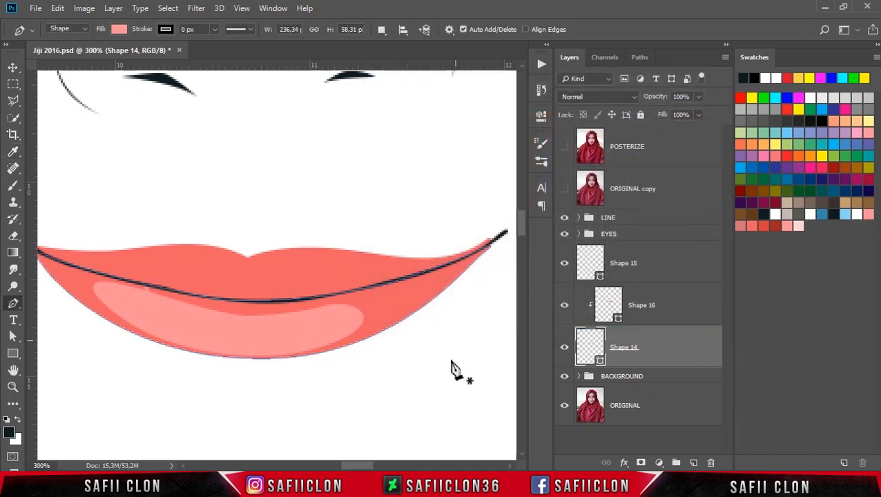
- Reshape the inner contour of Shape 16 so the light pink highlight extends farther right and draws in at its left end
left_click_drag(371, 468, 368, 465)
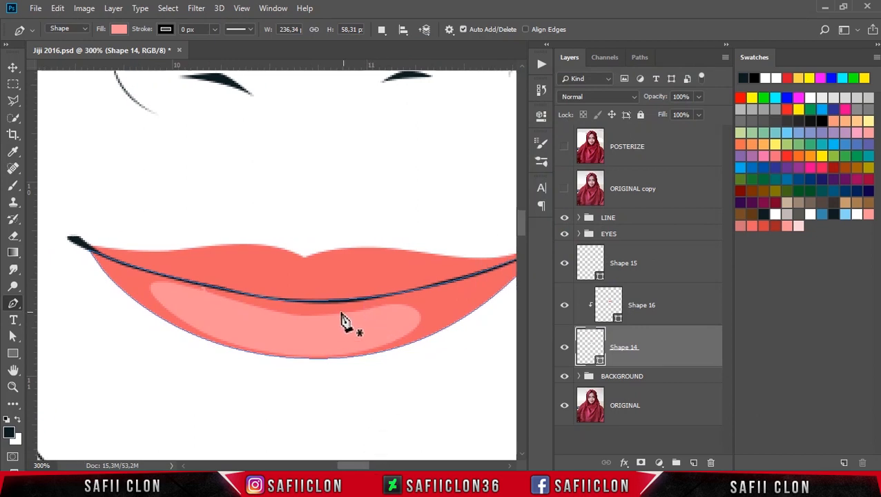
key("ctrl+h")
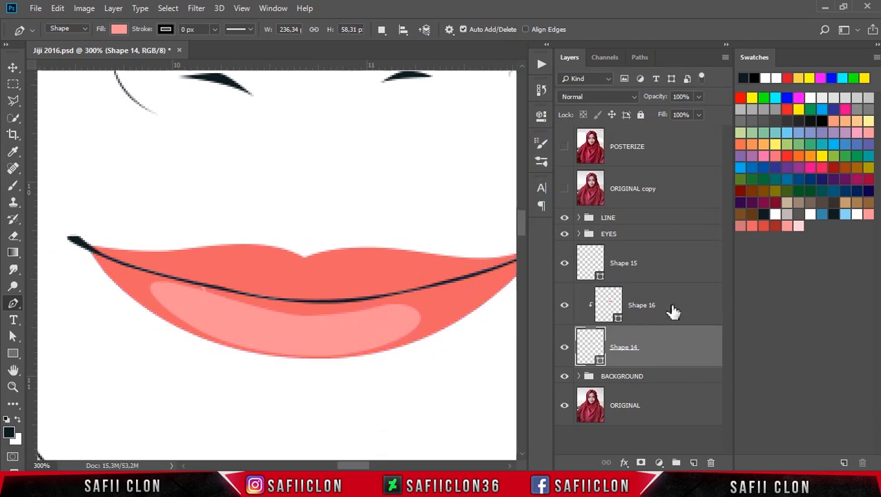
left_click(673, 309)
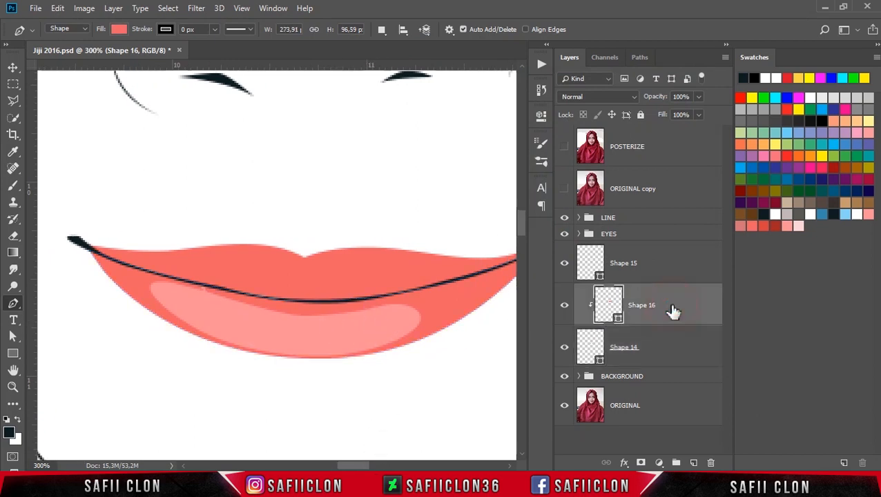
left_click(335, 314, "ctrl")
left_click_drag(380, 306, 402, 304)
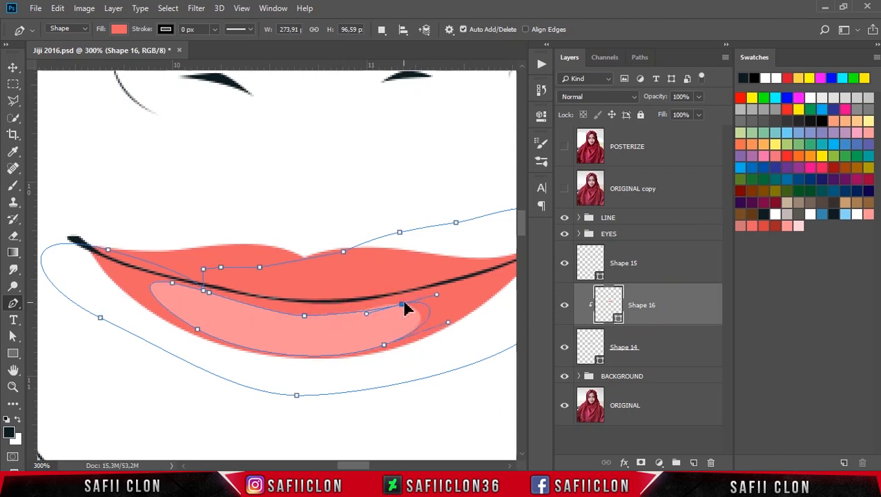
left_click_drag(384, 347, 401, 346)
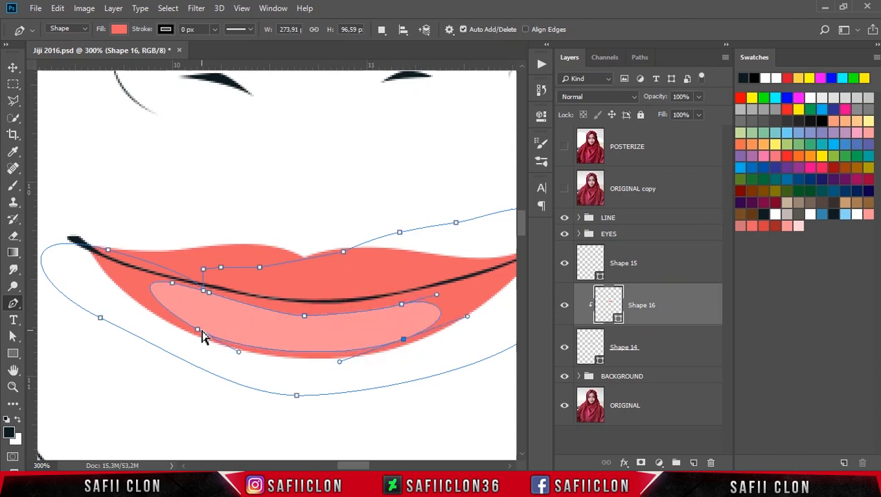
left_click_drag(200, 331, 215, 334)
left_click_drag(209, 294, 146, 281)
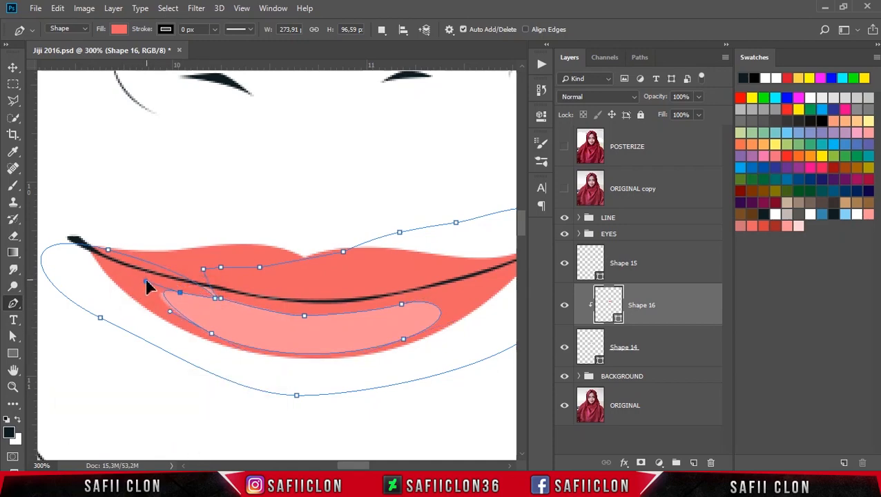
left_click_drag(170, 312, 183, 289)
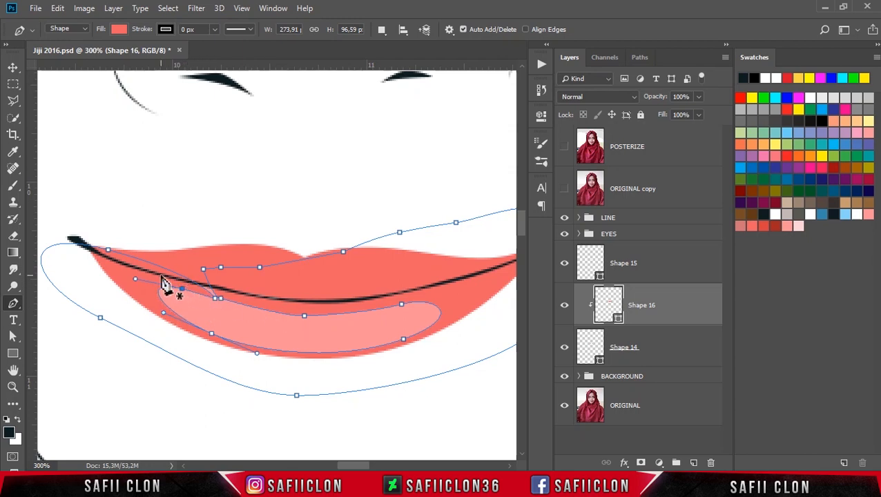
- Using Combine Shapes, add a small closed Pen patch to Shape 16 over the mouth line above the highlight's left end
left_click(382, 30)
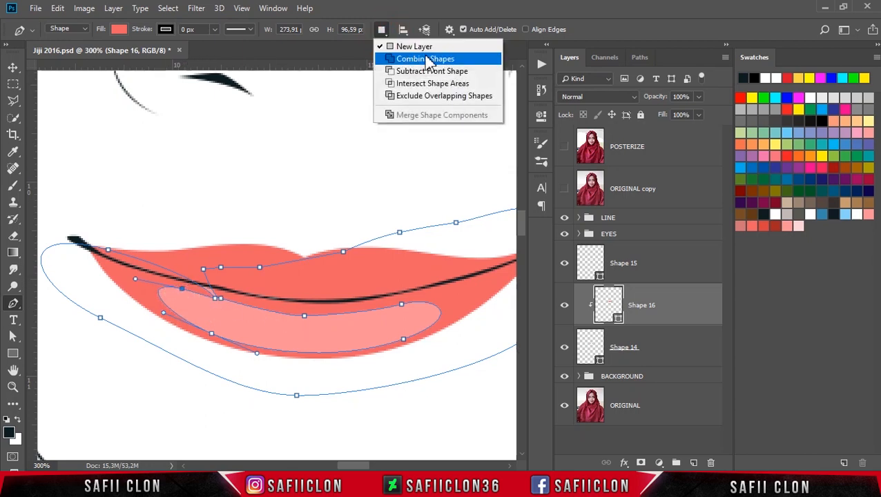
left_click(442, 61)
left_click(163, 278)
left_click_drag(244, 298, 268, 300)
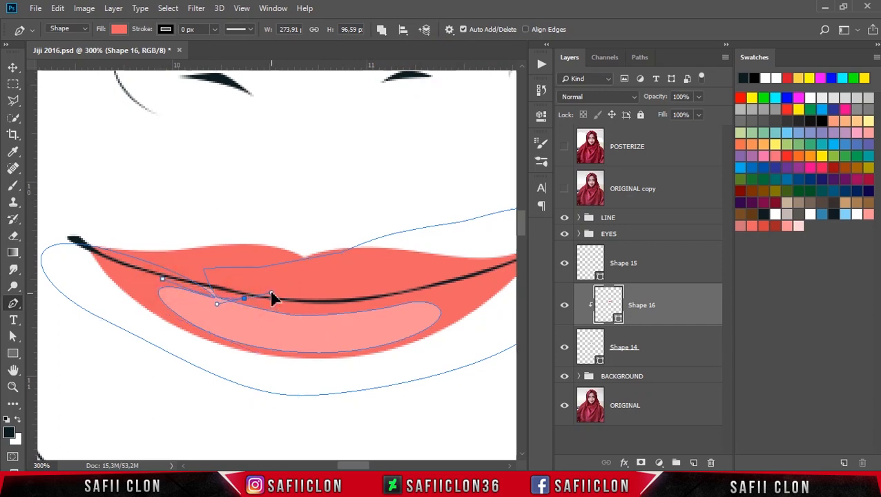
left_click(230, 277)
left_click(180, 269)
left_click(163, 279)
key("Return")
key("ctrl+h")
- Set the path operation back to New Layer, check the POSTERIZE reference and start a new shape above Shape 16 at the lower lip's left side
left_click(667, 304)
left_click(381, 29)
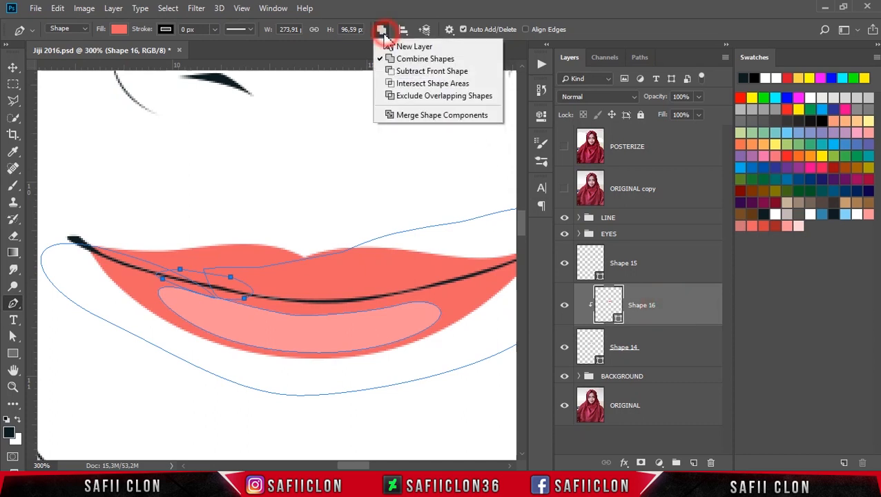
left_click(422, 48)
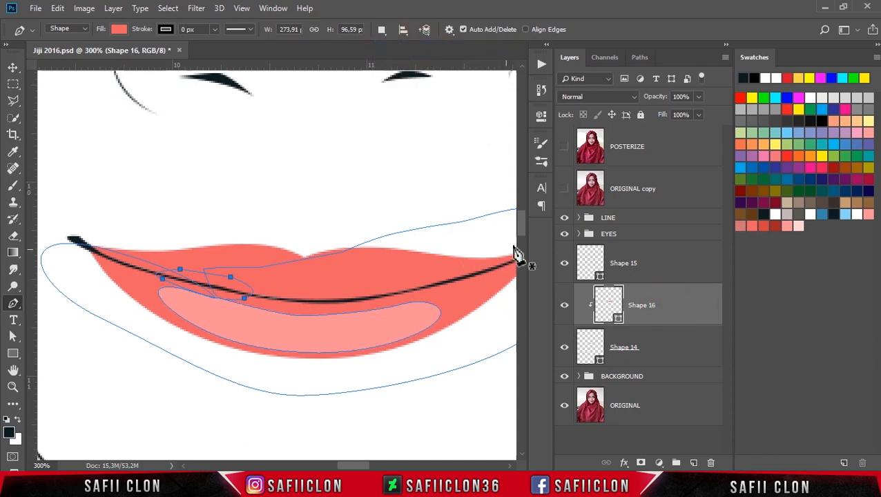
left_click(563, 147)
left_click(563, 147)
left_click(564, 148)
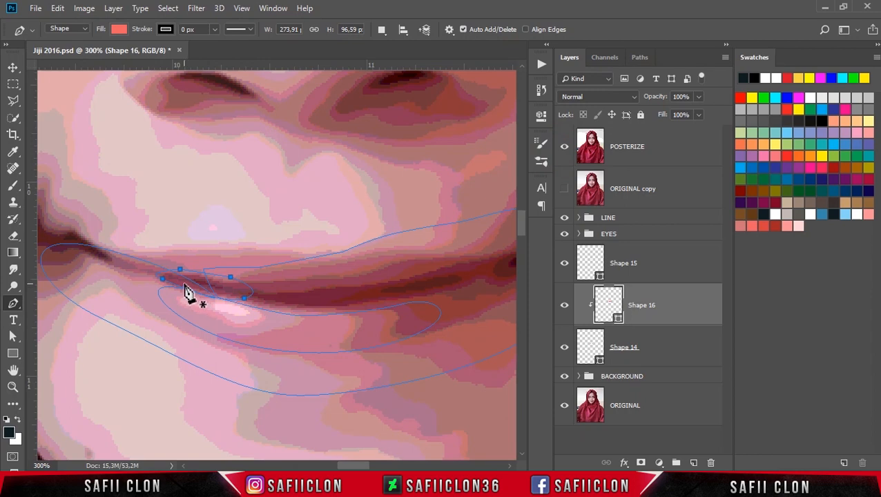
left_click(157, 280)
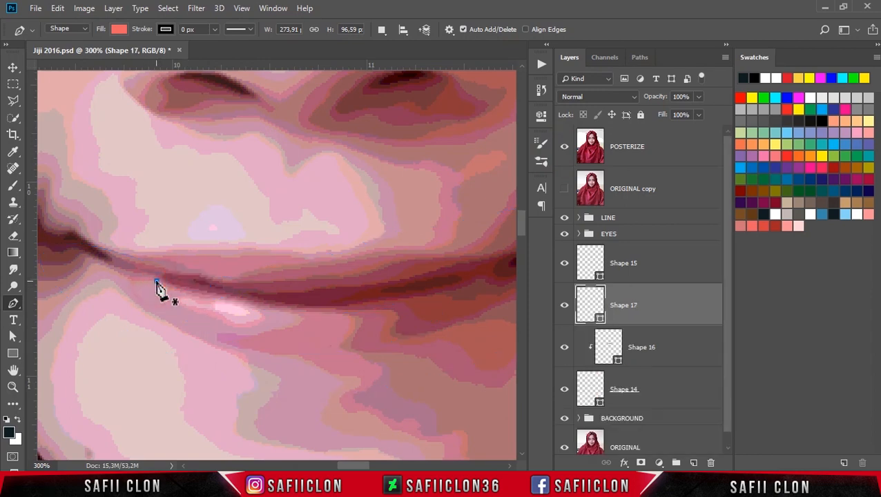
left_click(562, 152)
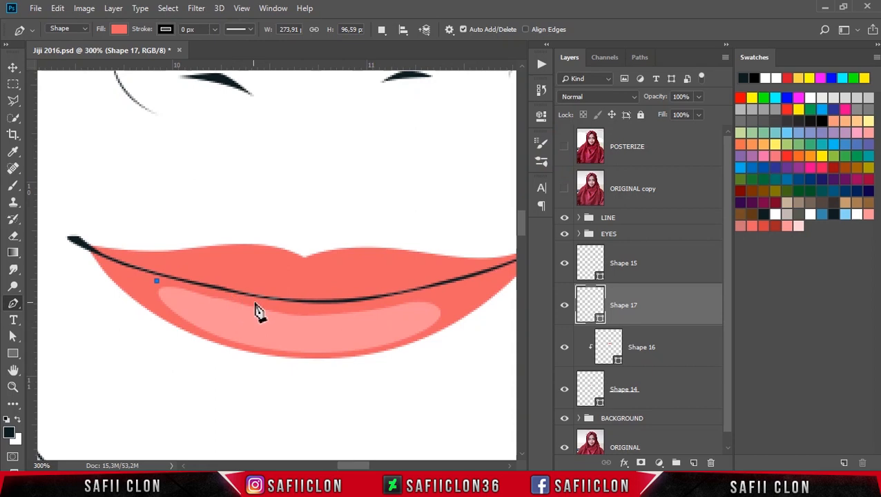
- Trace a rounded contour around the light pink highlight, running just below the mouth line and back along the lower lip's bottom edge
left_click_drag(263, 303, 286, 309)
left_click_drag(376, 305, 438, 343)
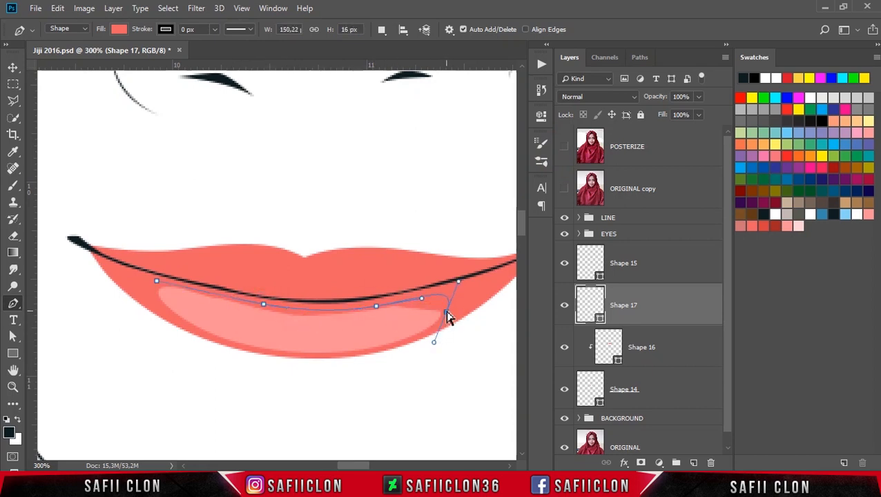
left_click_drag(316, 356, 339, 355)
left_click_drag(156, 281, 115, 251)
left_click(155, 300, "alt")
left_click_drag(168, 278, 219, 278)
left_click(169, 278, "alt")
- Continue the path loosely around the outside of the lower lip and across above the mouth, closing it at its starting anchor
left_click_drag(89, 249, 102, 310)
left_click_drag(212, 370, 293, 388)
left_click_drag(431, 392, 492, 359)
left_click_drag(361, 465, 368, 465)
left_click_drag(410, 219, 251, 227)
left_click(125, 233)
left_click(51, 232)
left_click_drag(356, 465, 346, 465)
left_click_drag(235, 273, 275, 285)
left_click(235, 278)
left_click(213, 281)
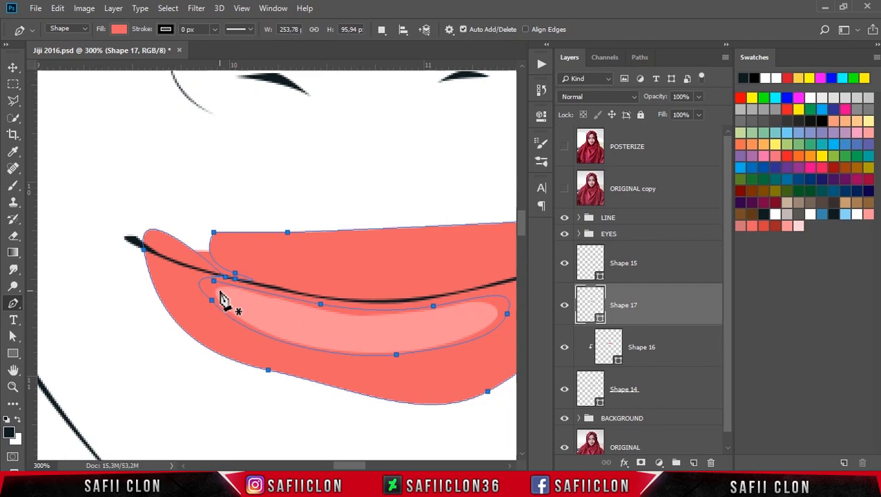
- Compare the new shape with the POSTERIZE layer and set Shape 17's fill to the red swatch, d73f3e
left_click(565, 148)
left_click(565, 149)
left_click(673, 312)
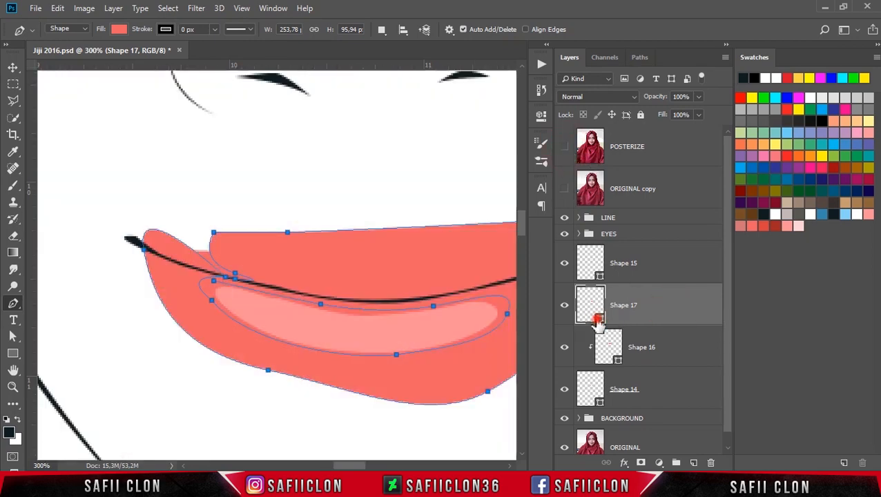
double_click(598, 319)
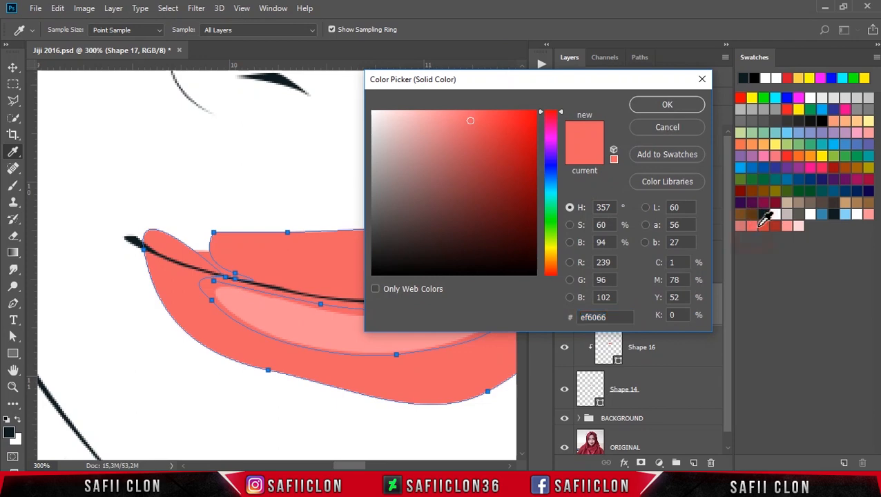
left_click(755, 223)
left_click(667, 106)
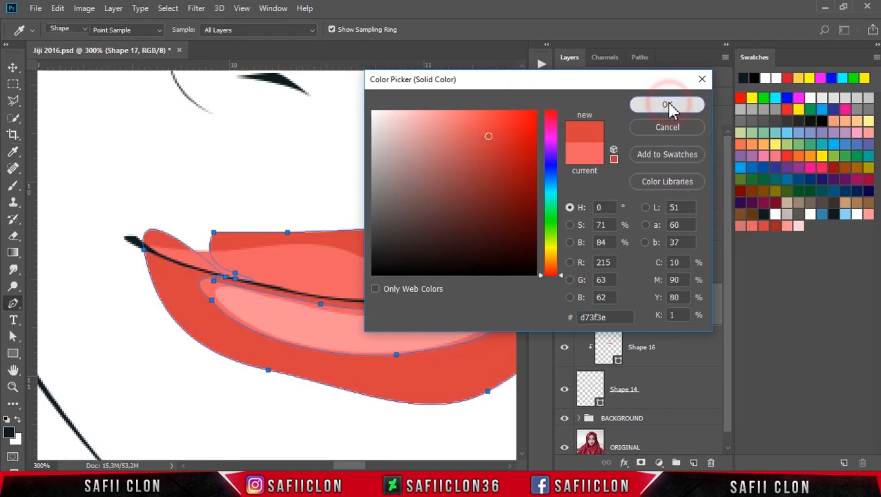
- Clip Shape 17 to the lower lip layers below it with a clipping mask and hide its path outline
left_click(663, 310)
right_click(663, 310)
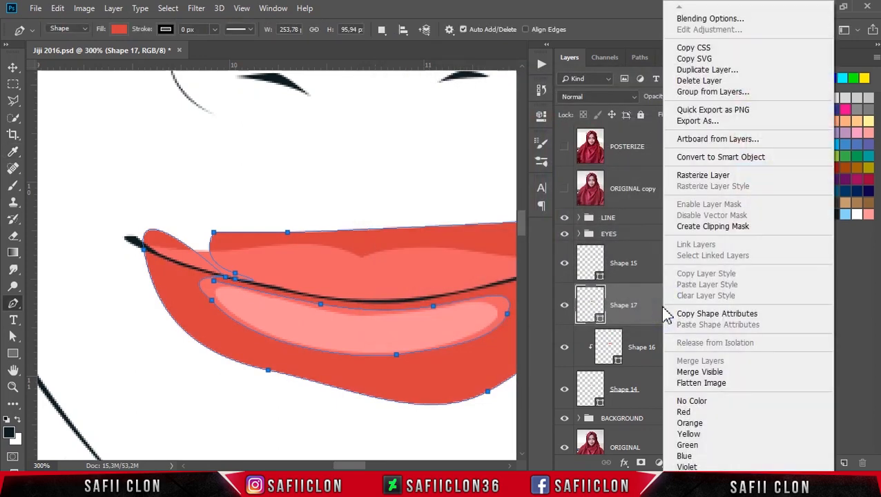
left_click(726, 228)
key("Escape")
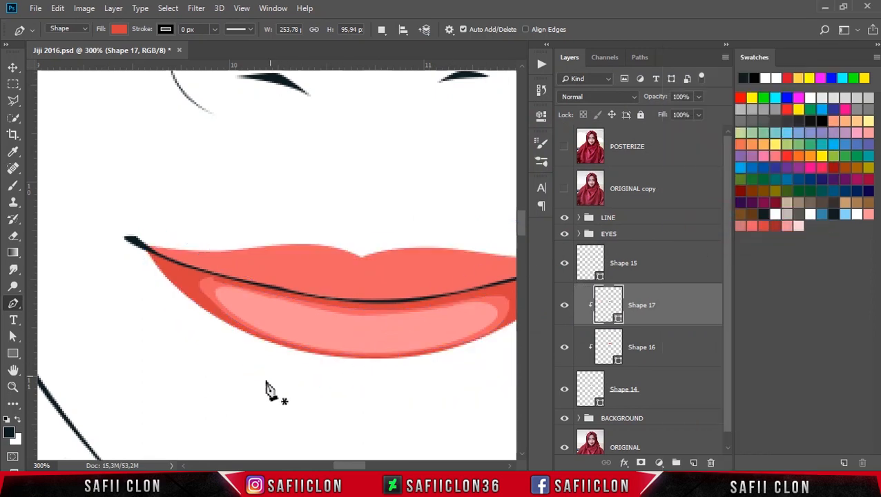
- Adjust the anchors and handles on the right part of Shape 17's inner contour to fit closely around the highlight
mouse_move(345, 463)
left_mouse_down()
mouse_move(362, 466)
mouse_move(352, 463)
left_mouse_up()
left_click(346, 337, "ctrl")
left_click(346, 305, "ctrl")
left_click(421, 314, "ctrl")
left_click_drag(410, 341, 398, 344)
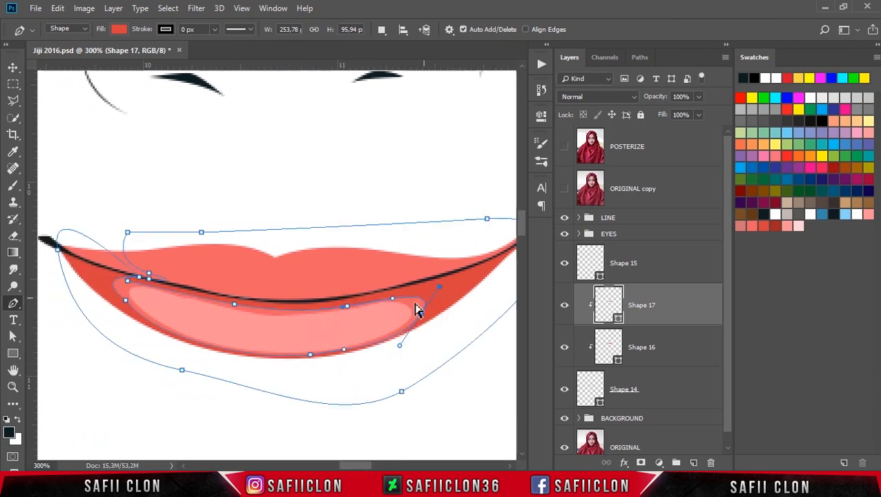
left_click_drag(432, 317, 413, 338)
left_click_drag(340, 306, 325, 305)
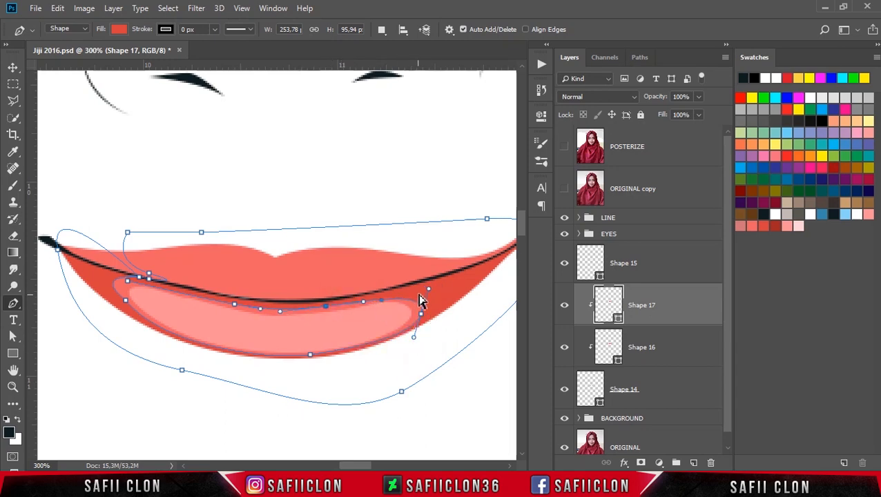
left_click_drag(429, 294, 414, 286)
- Refine the anchors at the left end of Shape 17's inner contour, near the mouth line
left_click(125, 301, "ctrl")
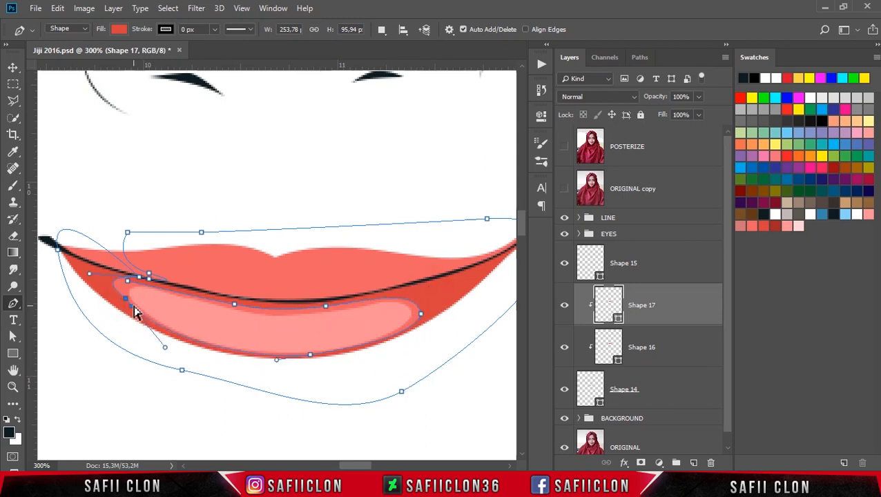
left_click(136, 278, "ctrl")
left_click_drag(135, 279, 144, 285)
key("Return")
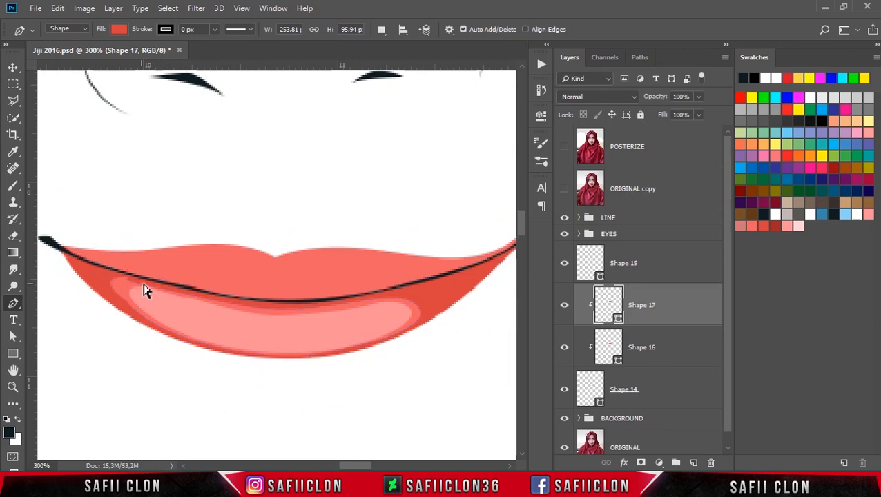
- Start a new shape layer and draw its inner contour along the lower lip's bottom edge, from near the right corner to the left corner
left_click(236, 273, "ctrl")
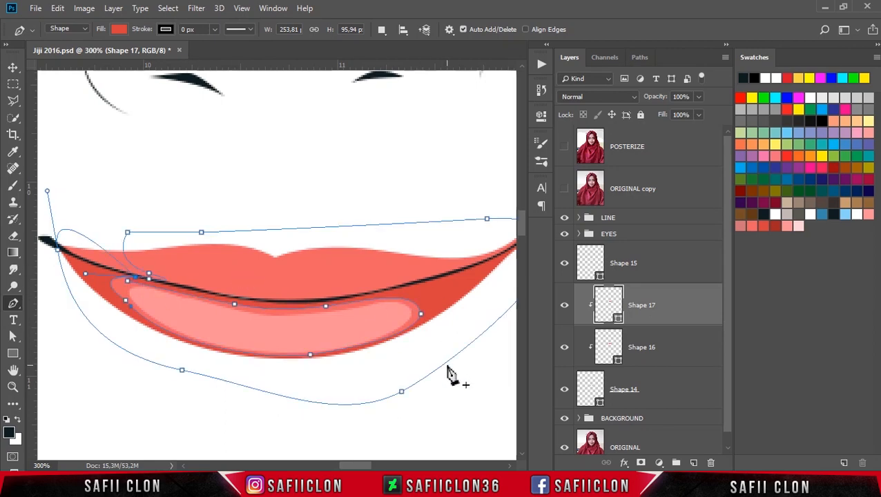
left_click(381, 29)
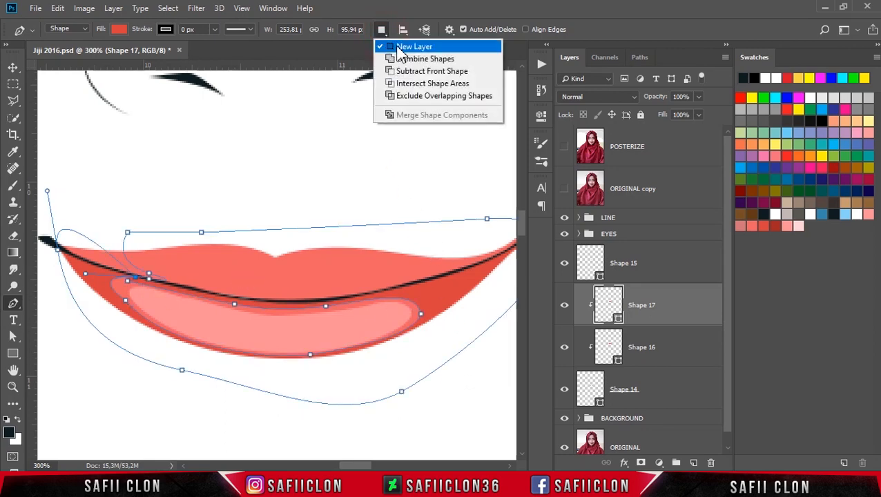
left_click(434, 47)
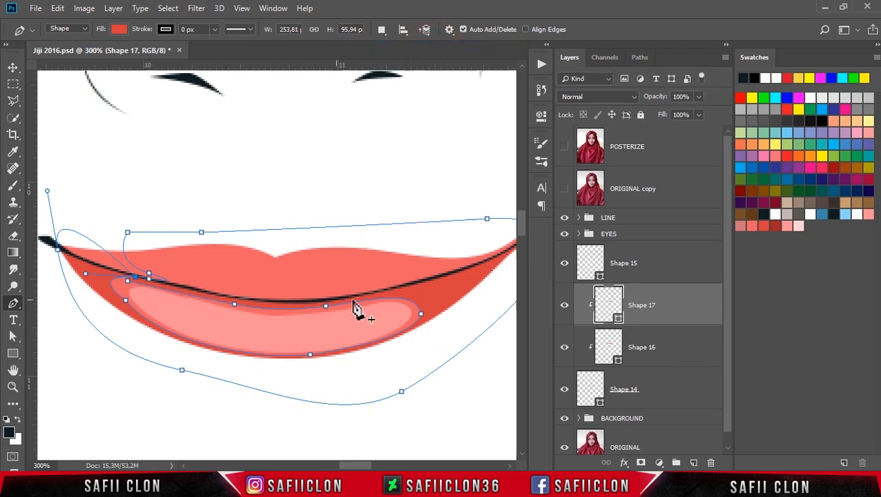
left_click(395, 294)
left_click_drag(436, 312, 383, 358)
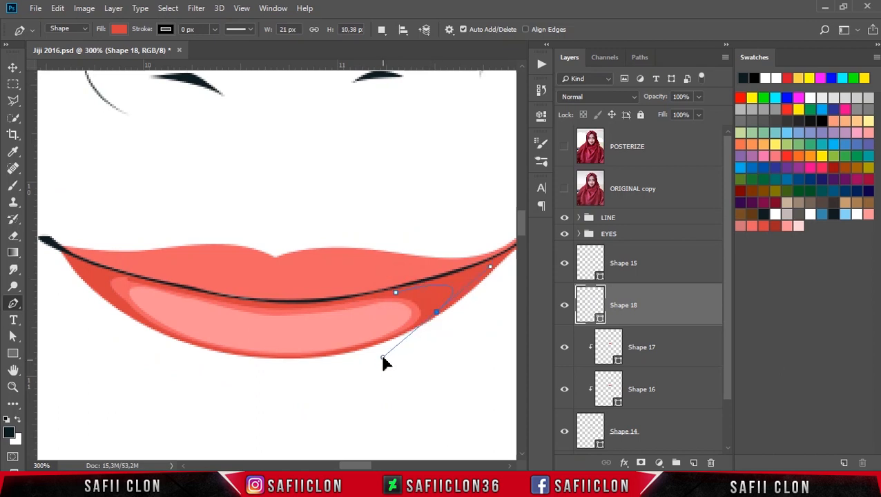
left_click_drag(436, 312, 429, 316)
left_click_drag(297, 358, 223, 356)
left_click_drag(112, 300, 51, 246)
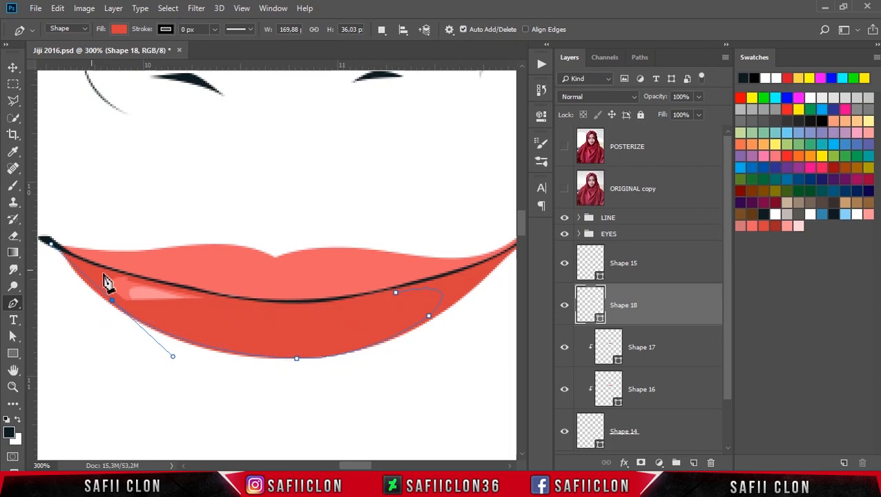
left_click_drag(112, 271, 66, 271)
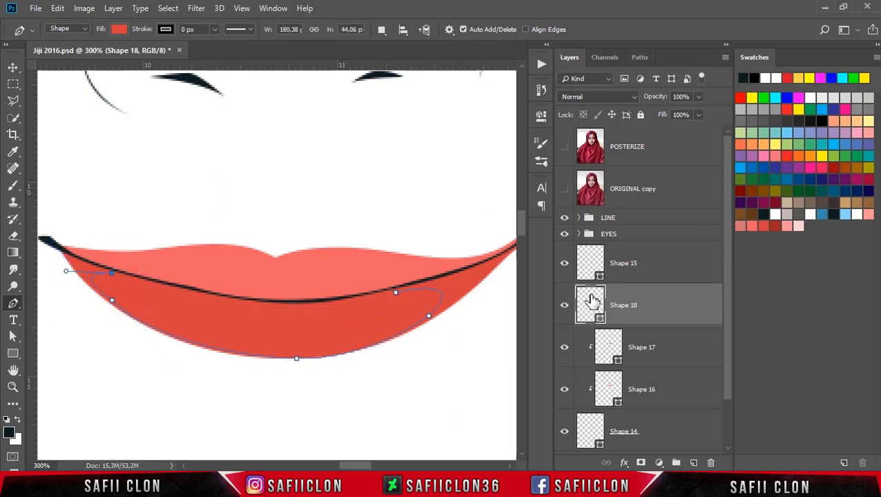
- Continue the path around the outside of the lower lip past both mouth corners and close it at its starting anchor
left_click_drag(357, 464, 353, 464)
left_click_drag(140, 240, 75, 213)
left_click_drag(74, 285, 83, 298)
left_click_drag(262, 407, 298, 408)
left_click_drag(375, 397, 417, 386)
left_click_drag(450, 371, 490, 327)
left_click_drag(349, 464, 364, 467)
left_click_drag(461, 264, 459, 225)
left_click(428, 219)
left_click(341, 255)
left_click(306, 273)
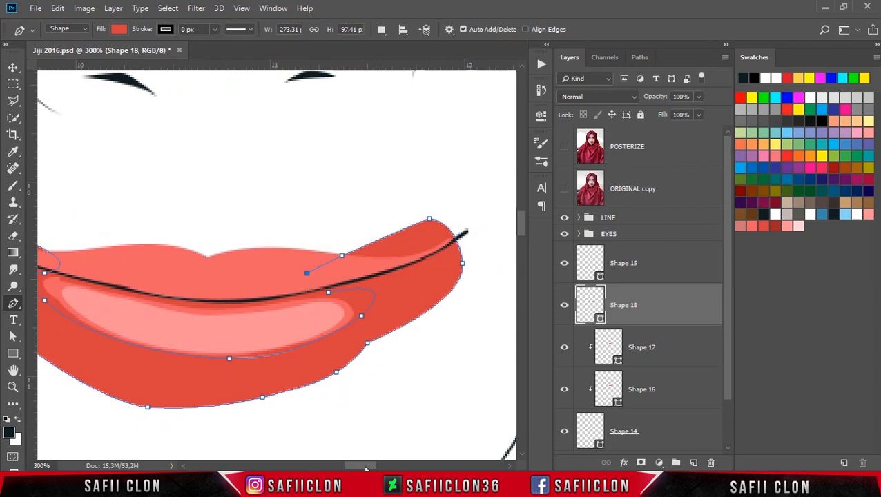
left_click_drag(363, 465, 351, 465)
left_click(405, 292)
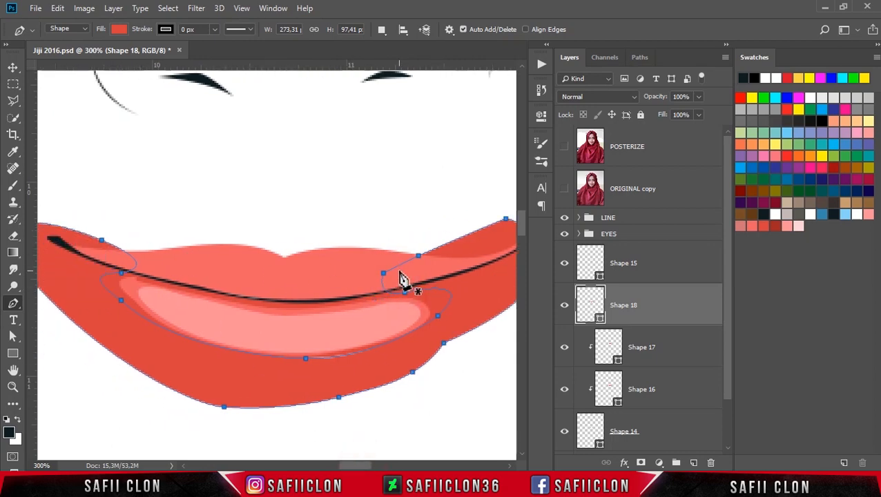
- Set Shape 18's fill to the dark red swatch, a32524
left_click(664, 311)
double_click(600, 314)
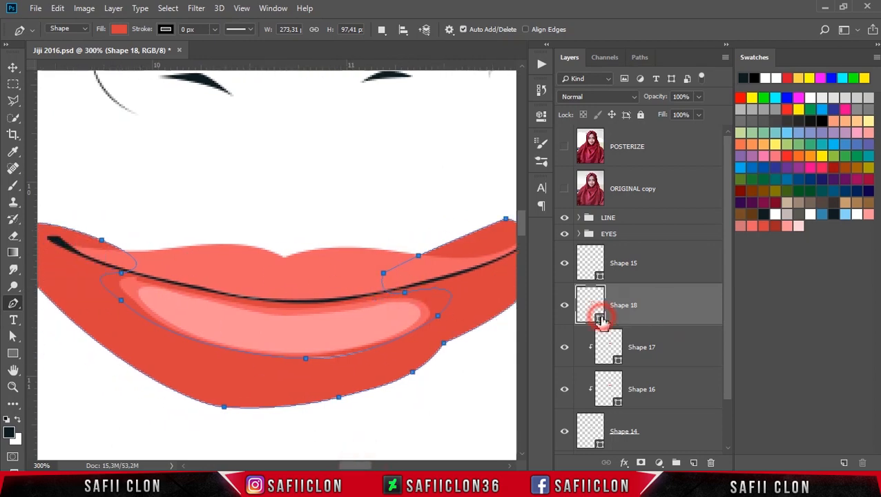
left_click_drag(517, 78, 571, 19)
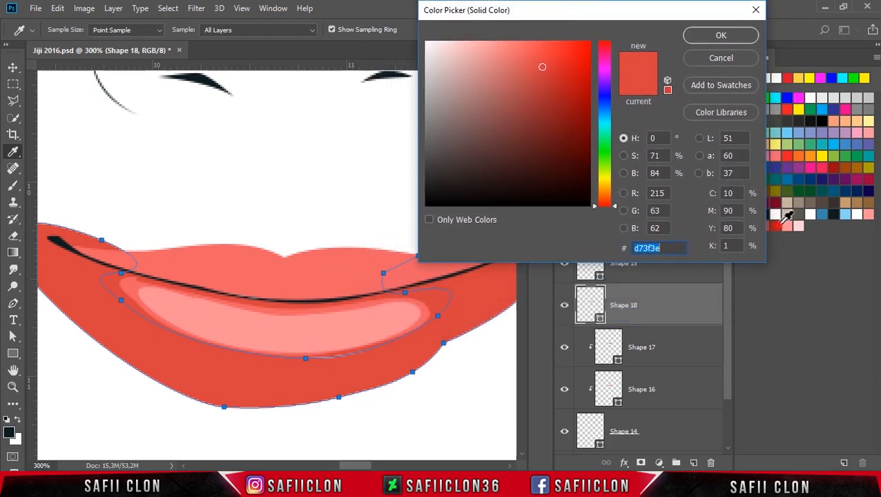
left_click(783, 221)
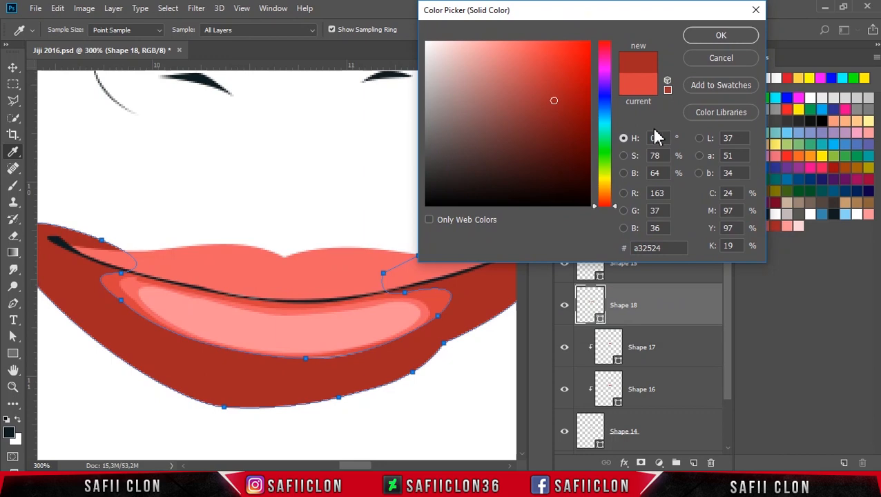
left_click(724, 36)
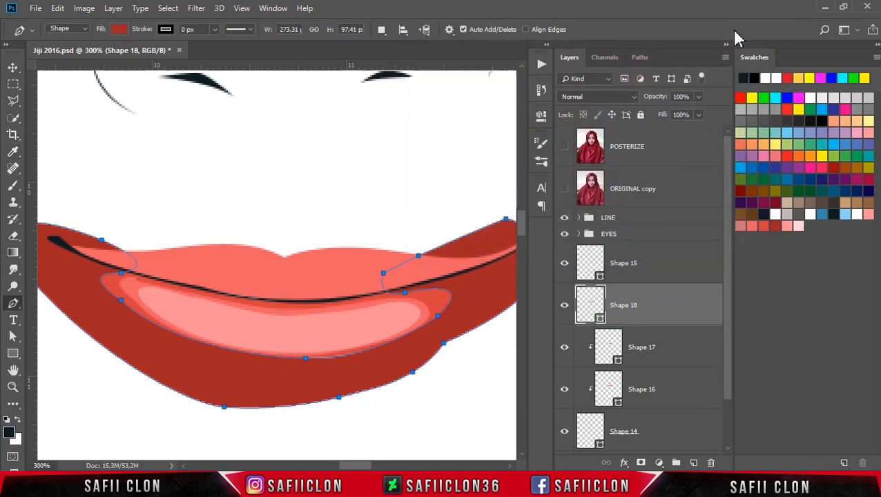
- Clip Shape 18 to the lower lip layers below it with a clipping mask and hide its path outline
right_click(672, 299)
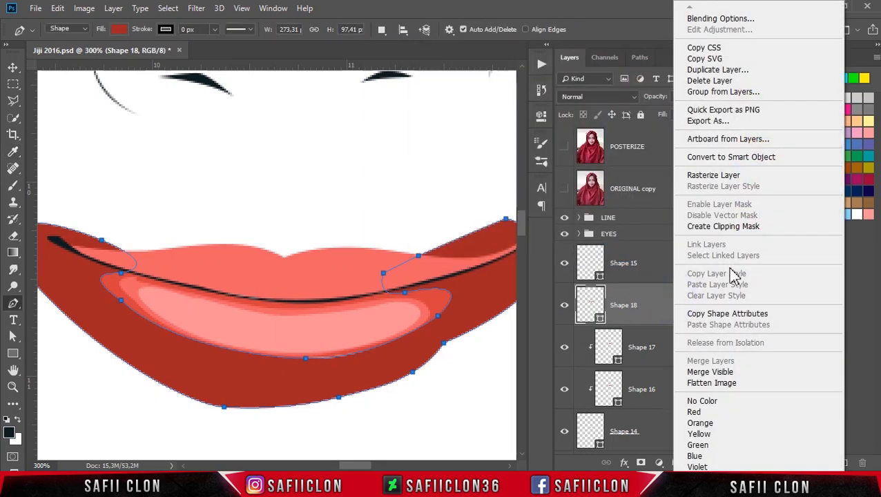
left_click(731, 228)
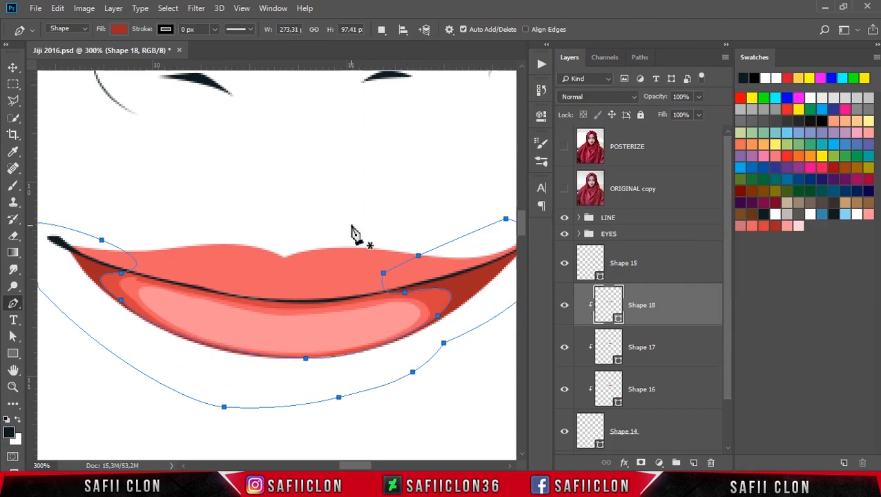
key("Return")
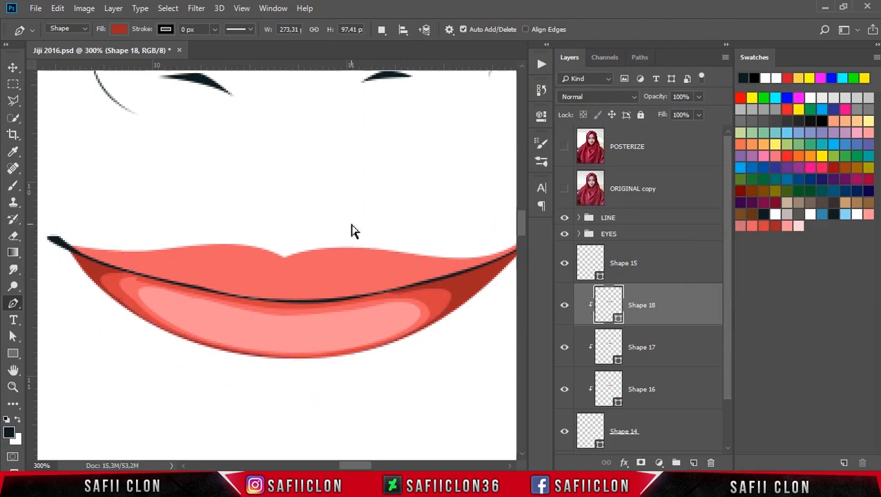
- Examine the shaded lips against the whole portrait and then up close
key("ctrl+minus")
key("ctrl+minus")
key("ctrl+minus")
key("ctrl+minus")
key("ctrl+minus")
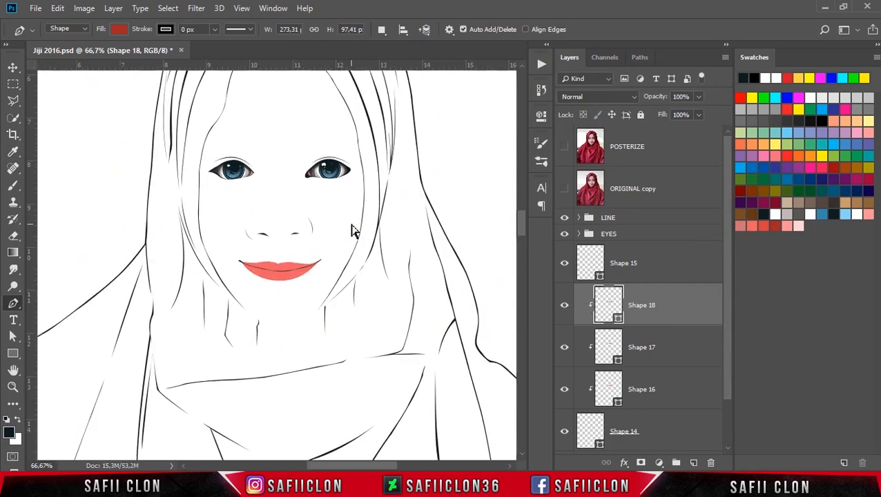
key("ctrl+minus")
key("ctrl+plus")
key("ctrl+plus")
key("ctrl+plus")
key("ctrl+plus")
key("ctrl+plus")
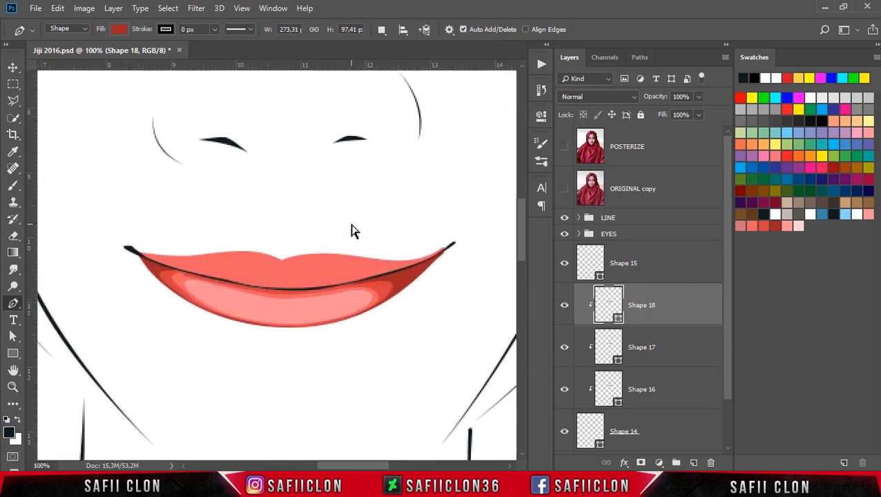
key("ctrl+plus")
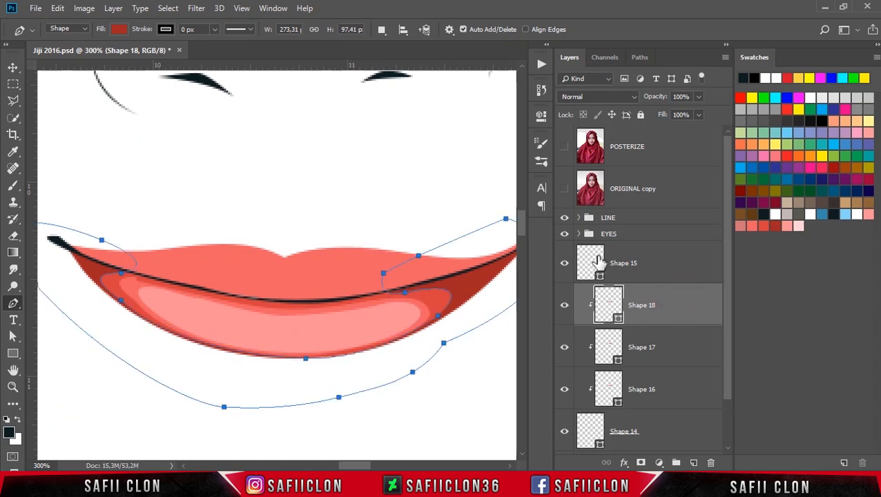
- Set the path operation to Combine Shapes and draw the lower edge of a thin shadow just under the mouth line in Shape 18
left_click(381, 29)
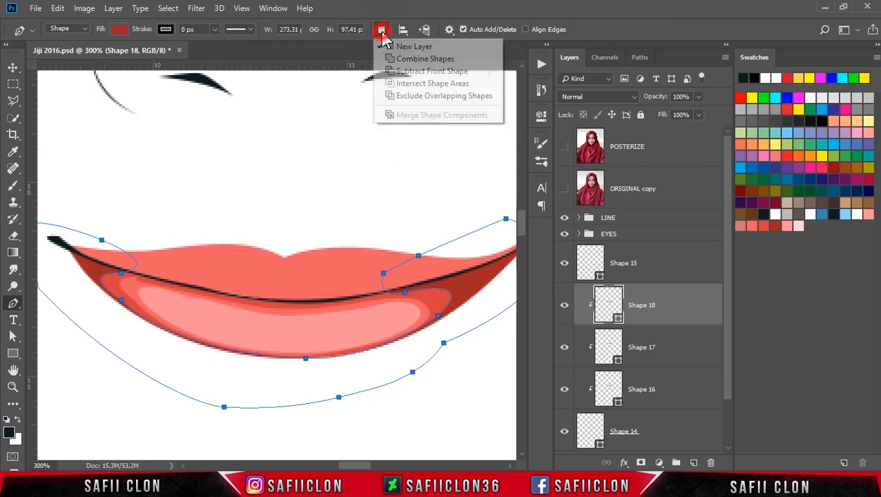
left_click(392, 47)
mouse_move(357, 469)
left_mouse_down()
mouse_move(354, 458)
mouse_move(363, 461)
left_mouse_up()
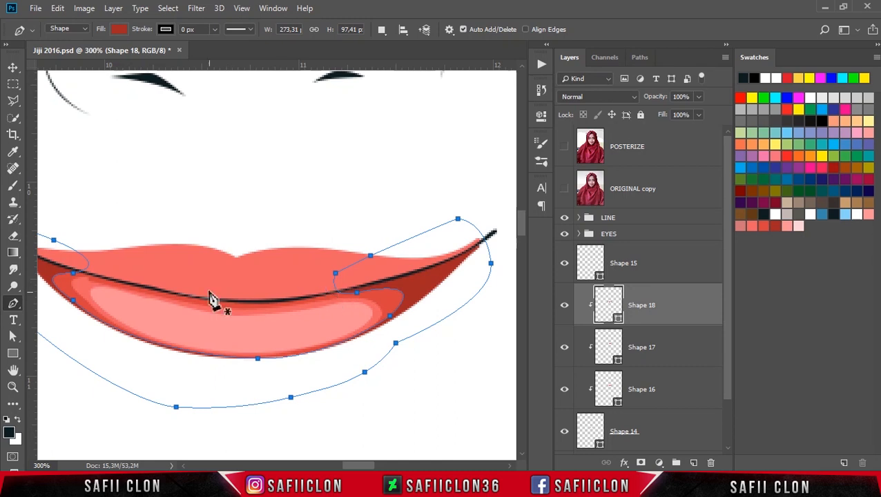
left_click(381, 29)
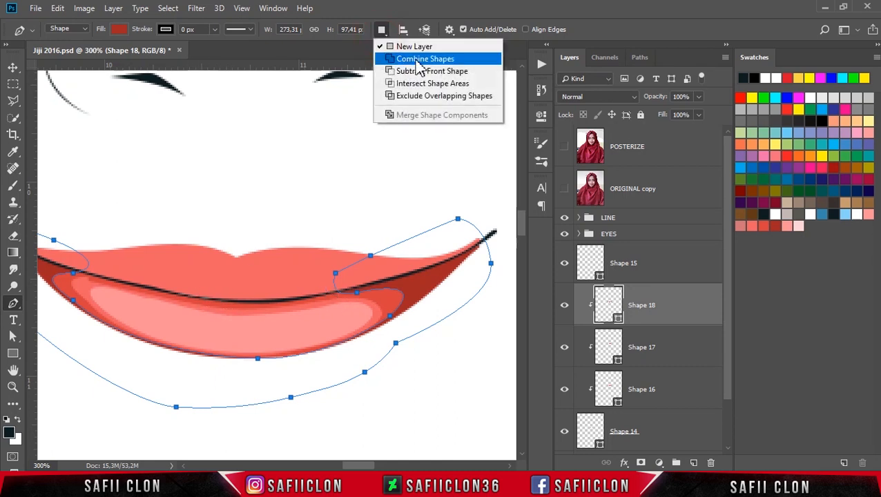
left_click(413, 59)
left_click(55, 265)
left_click_drag(168, 295, 185, 299)
left_click_drag(354, 283, 397, 254)
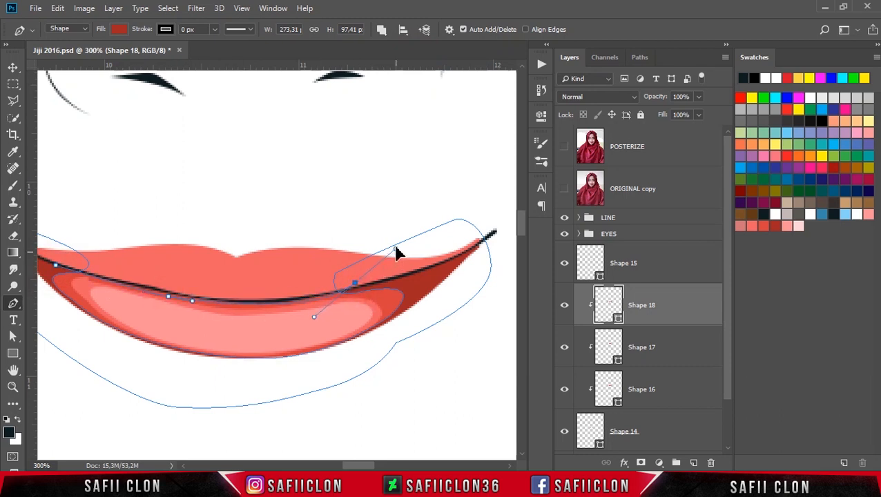
left_click_drag(354, 283, 368, 281)
- Route the shadow path back across the upper lip above the mouth line and close it at the left end
left_click(294, 277)
left_click(98, 255)
left_click(57, 263)
key("Return")
key("ctrl+z")
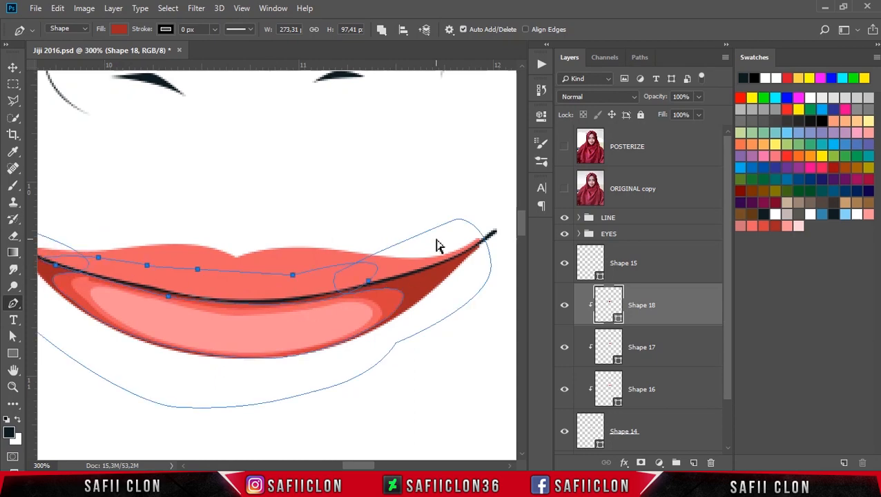
- Switch the path operation to New Layer and draw another shape's inner contour from the left mouth corner, below the lower lip, to its right part
left_click_drag(377, 465, 365, 465)
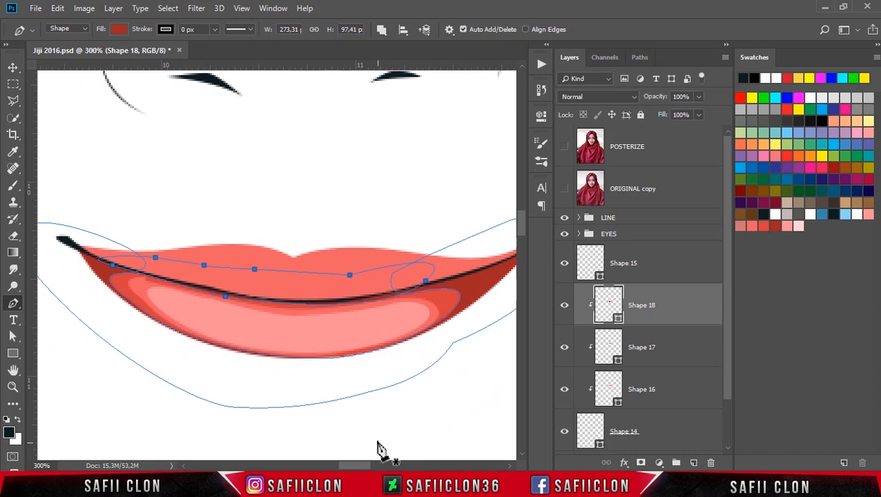
left_click(381, 31)
left_click(416, 47)
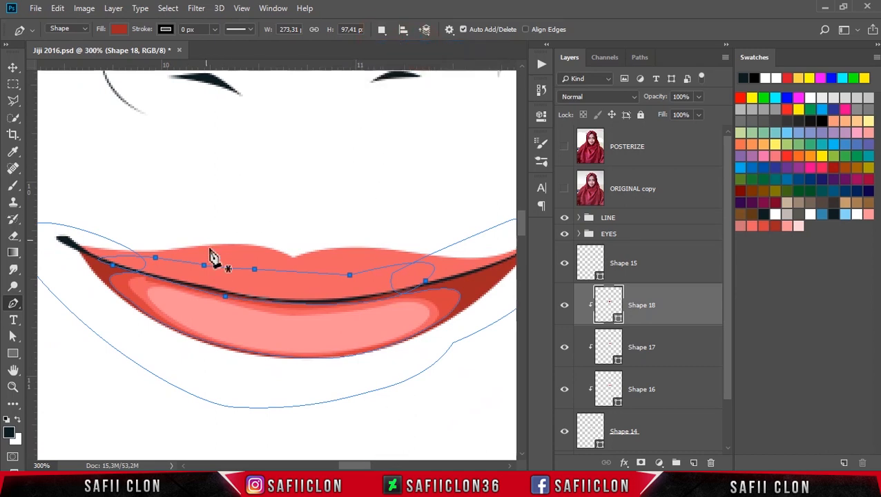
left_click(149, 270)
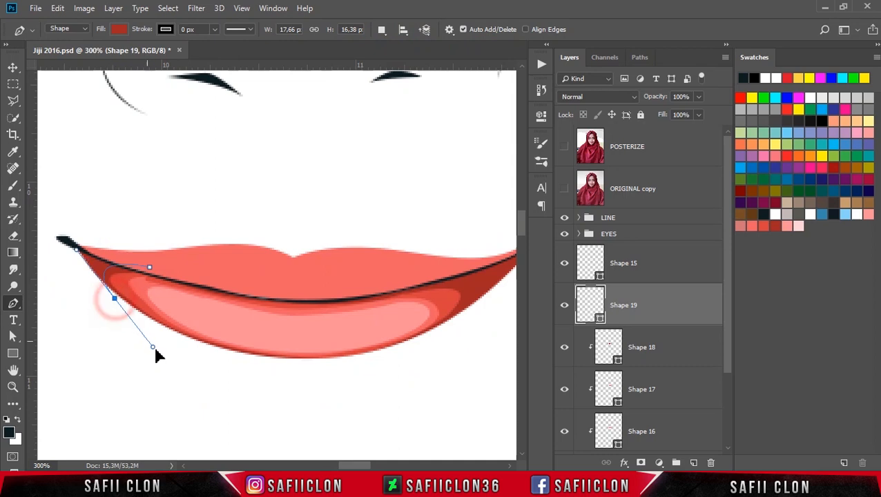
left_click_drag(156, 354, 171, 345)
left_click_drag(404, 357, 488, 320)
left_click_drag(356, 465, 364, 465)
left_click_drag(273, 282, 149, 307)
- Loop the new path around the right corner, below the lip and around the left corner, and close it at its starting anchor
left_click_drag(340, 209, 359, 202)
left_click_drag(440, 188, 457, 190)
left_click_drag(460, 250, 456, 265)
left_click_drag(417, 330, 392, 352)
left_click_drag(332, 388, 259, 393)
left_click(222, 401)
left_click_drag(362, 465, 349, 465)
left_click_drag(207, 383, 146, 329)
left_click(121, 278)
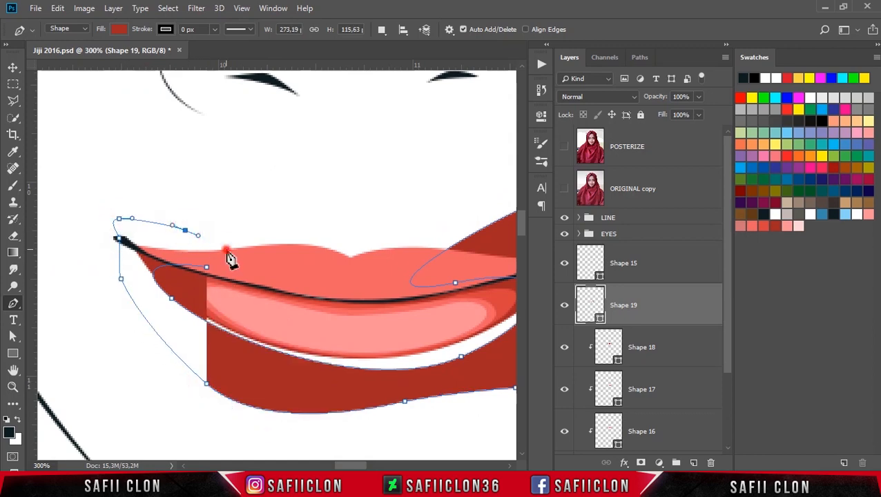
left_click(226, 250)
left_click(206, 265)
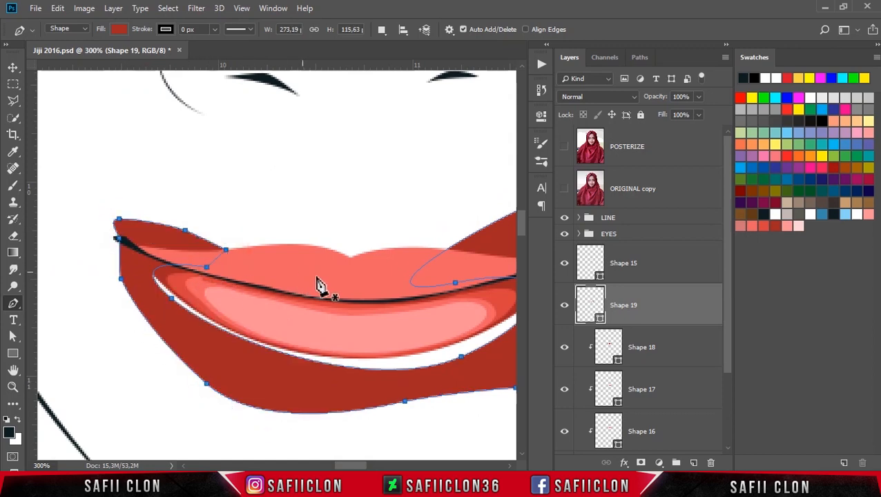
- Clip Shape 19 to the lower lip layers with a clipping mask and set its fill to the deep red 7a1c1b
right_click(656, 303)
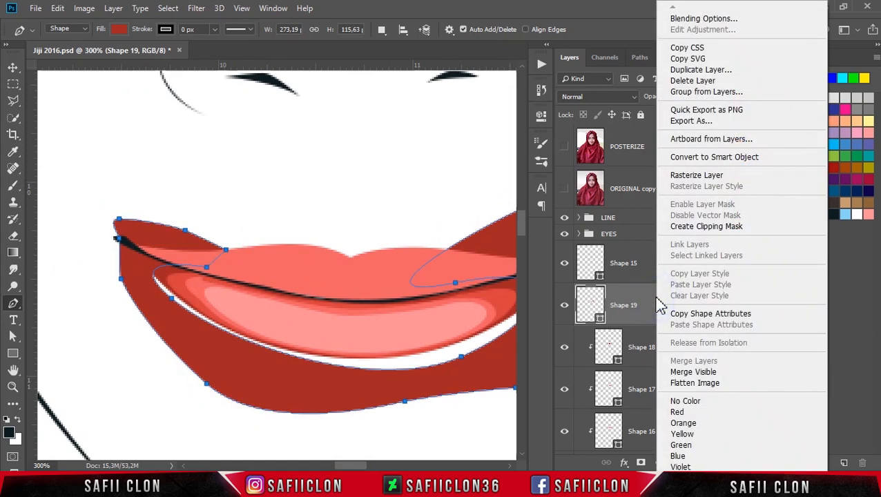
left_click(713, 228)
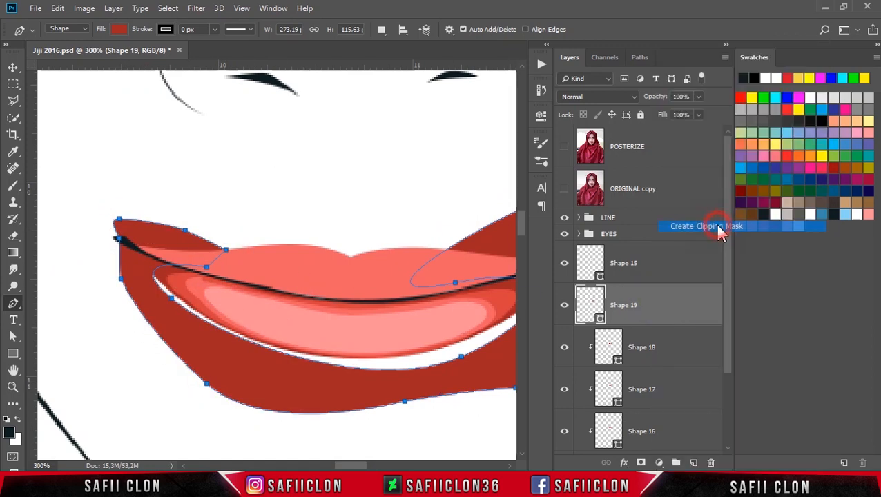
double_click(616, 318)
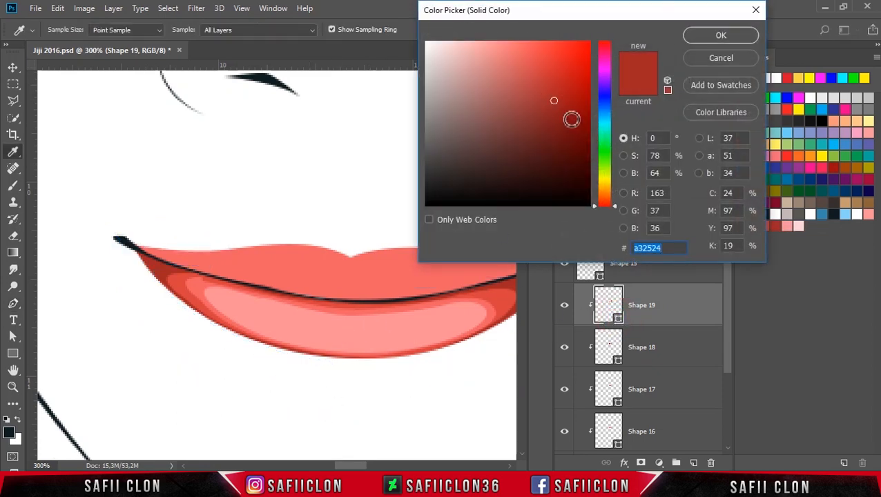
left_click(556, 107)
left_click(556, 114)
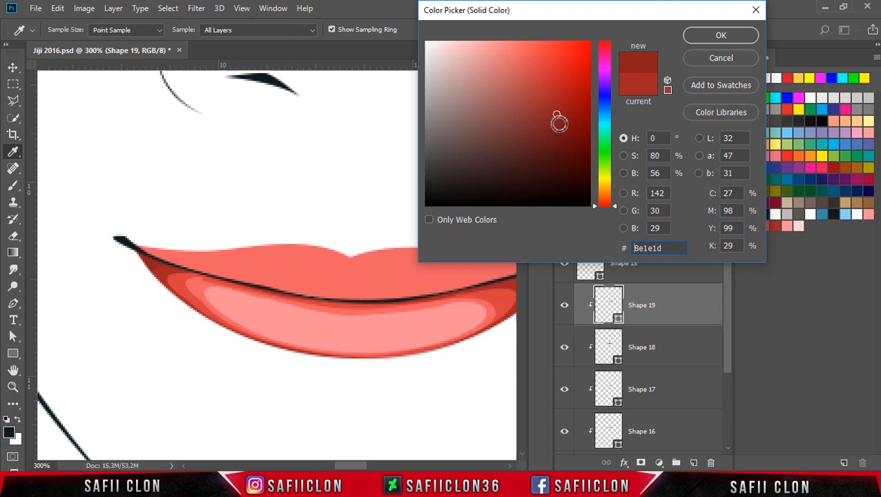
left_click_drag(350, 465, 360, 468)
left_click_drag(555, 10, 625, 37)
left_click(627, 152)
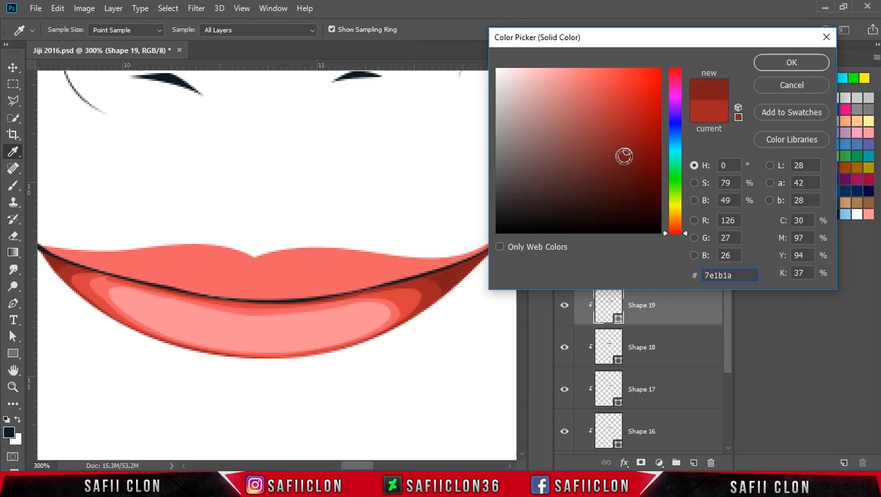
left_click(623, 154)
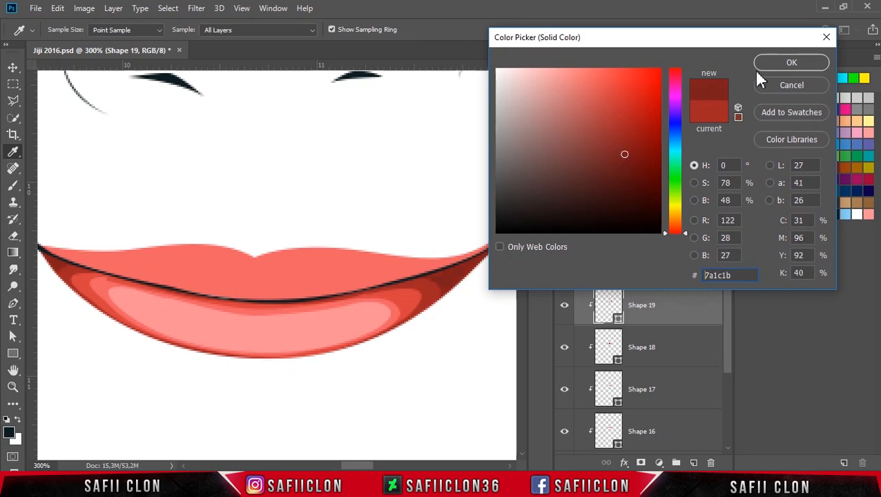
left_click(780, 66)
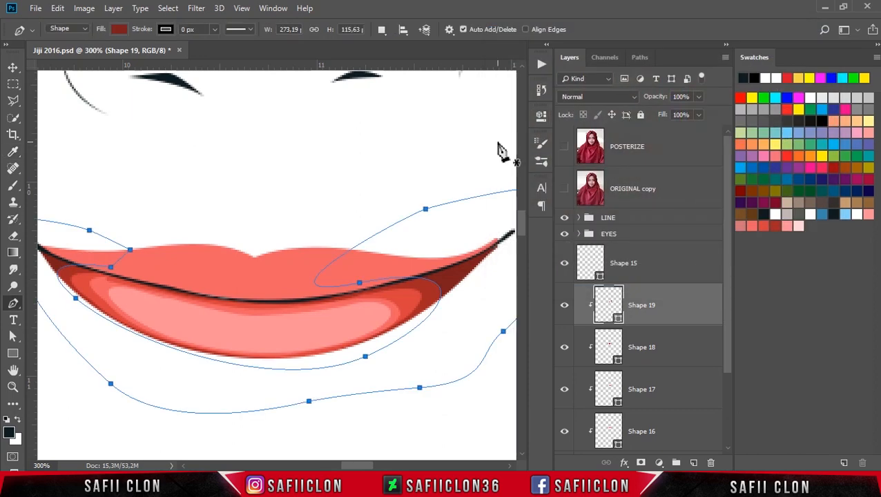
- Hide the Shape 19 path and examine the lower lip shading at face scale and up close
key("Return")
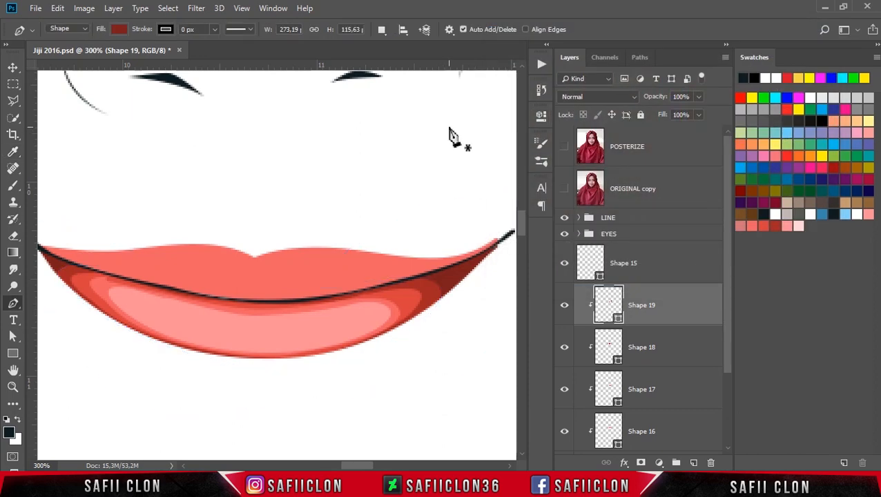
key("ctrl+minus")
key("ctrl+minus")
key("ctrl+minus")
key("ctrl+minus")
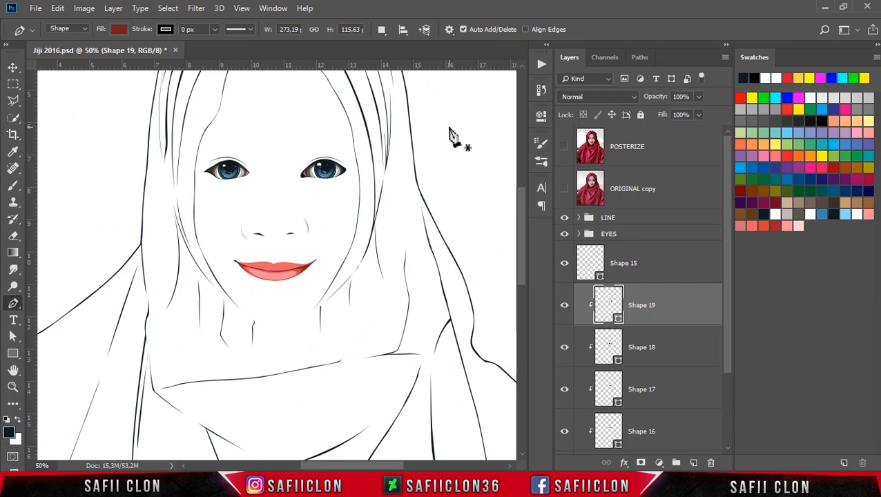
key("ctrl+plus")
key("ctrl+plus")
key("ctrl+plus")
key("ctrl+plus")
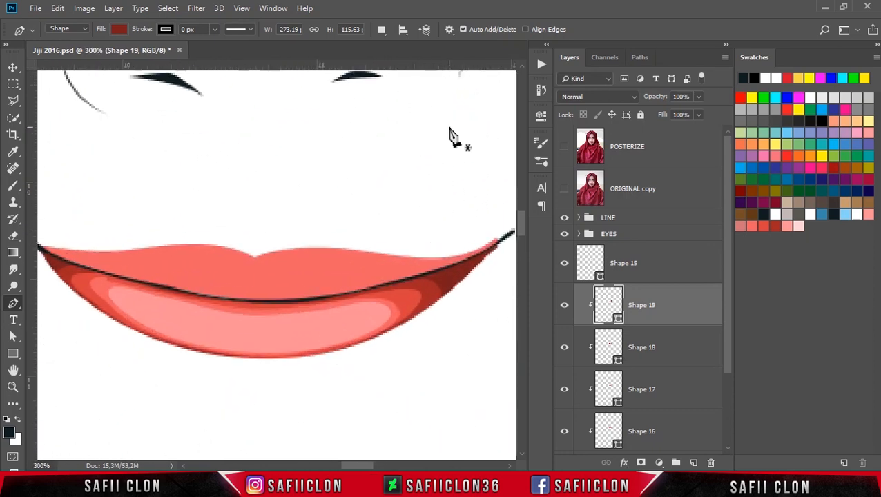
- Switch the path operation to New Layer and draw the upper edge of a highlight shape inside the pink area of the lower lip
left_click(665, 302)
left_click(381, 29)
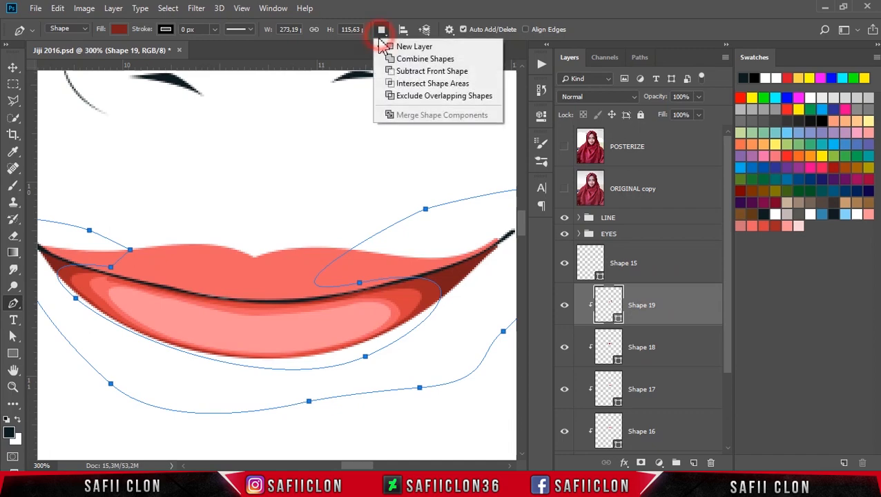
left_click(407, 43)
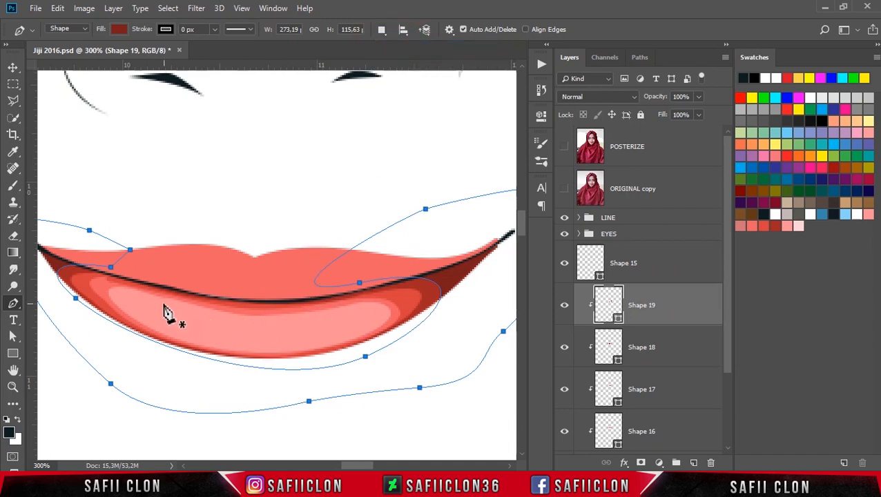
left_click(140, 295)
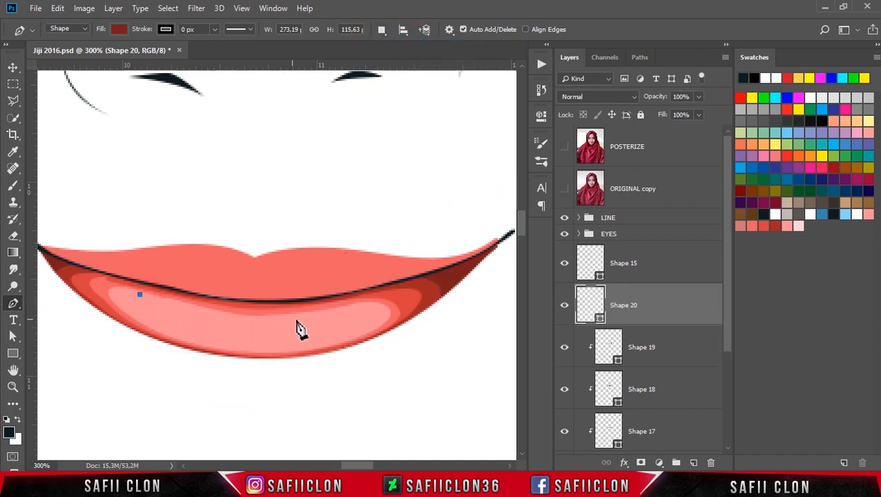
left_click_drag(376, 307, 391, 294)
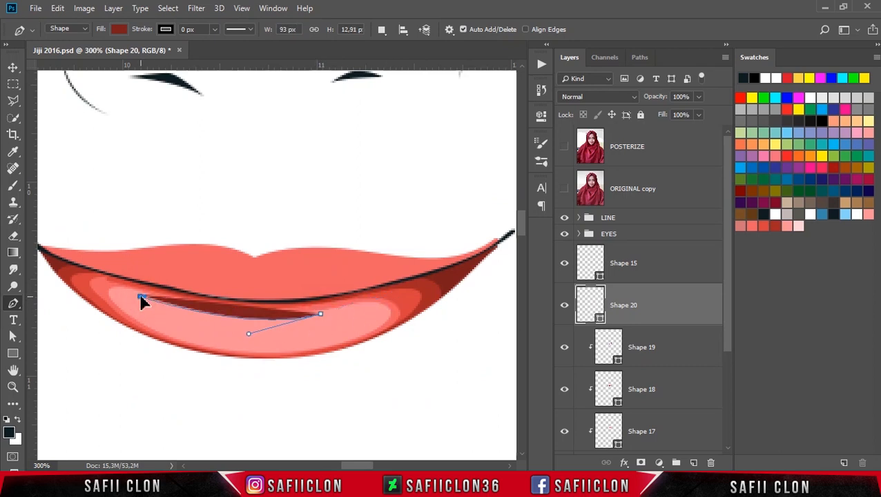
left_click_drag(361, 327, 288, 340)
left_click_drag(391, 294, 376, 307)
- Round the highlight's right end, route its lower edge back left and close it as a shape about 120 by 28 px
left_click(320, 314, "ctrl")
left_click(317, 339, "ctrl")
left_click_drag(317, 339, 320, 345)
left_click_drag(321, 314, 321, 317)
left_click_drag(149, 317, 195, 305)
left_click(149, 318, "alt")
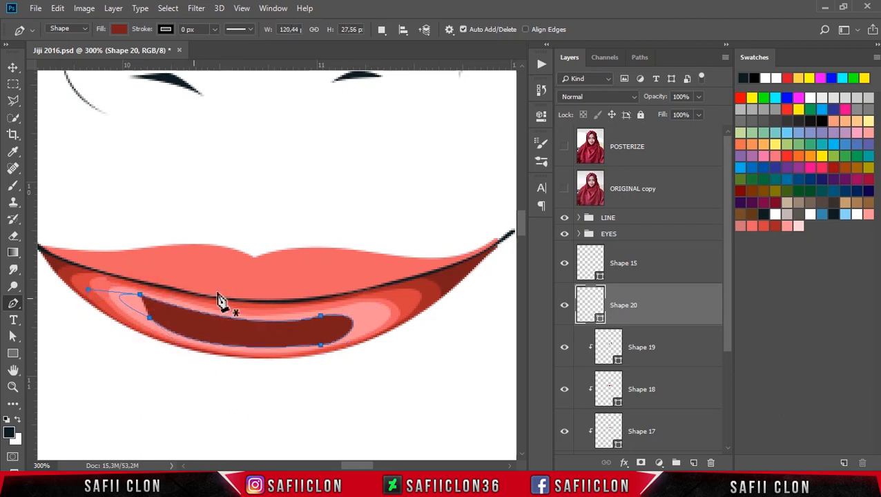
- Set the fill of Shape 20 to the light pink fcbcbf and hide its path
double_click(599, 319)
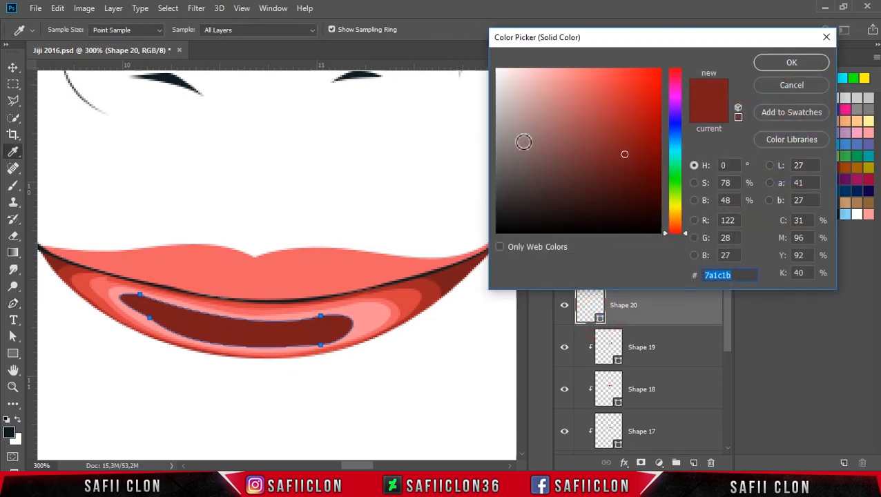
left_click(367, 309)
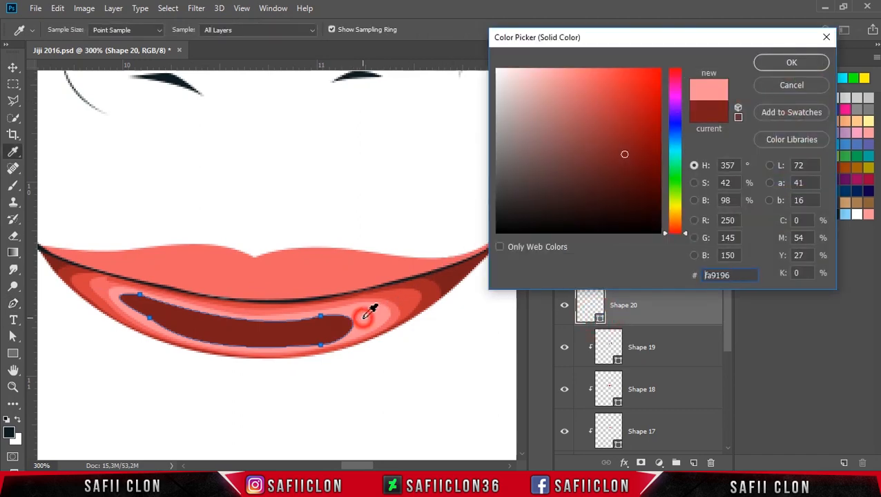
left_click(552, 69)
left_click(537, 70)
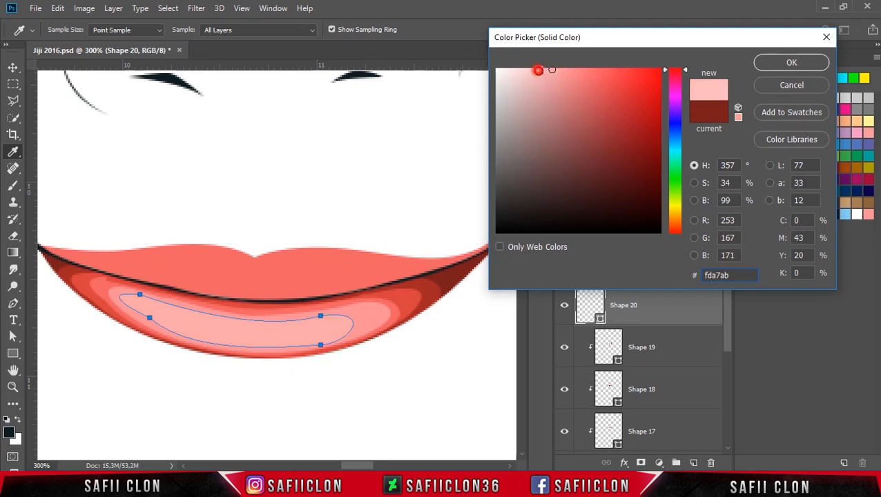
left_click(791, 62)
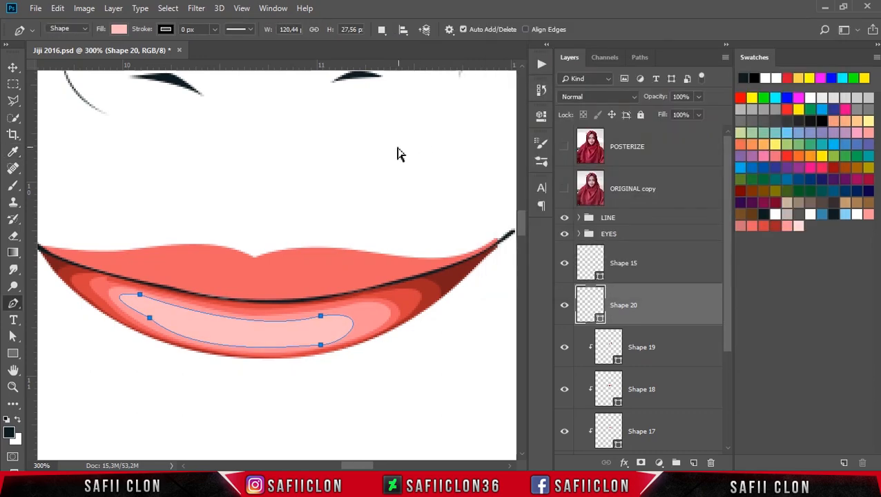
key("Return")
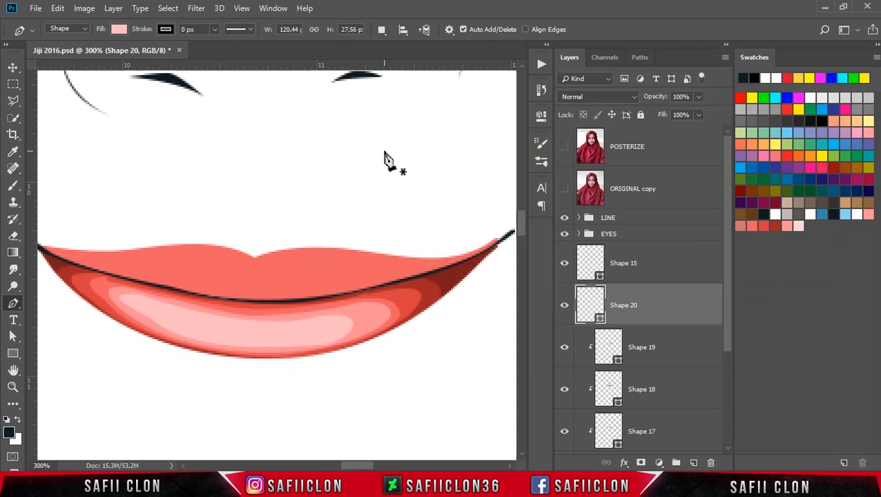
- Examine the lips with the new light pink highlight in the whole portrait and up close
key("ctrl+minus")
key("ctrl+minus")
key("ctrl+minus")
key("ctrl+minus")
key("ctrl+minus")
key("ctrl+minus")
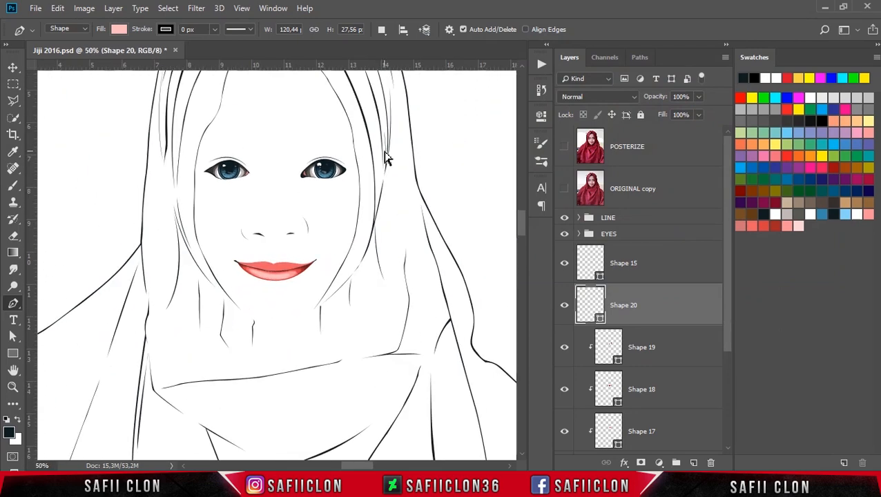
key("ctrl+minus")
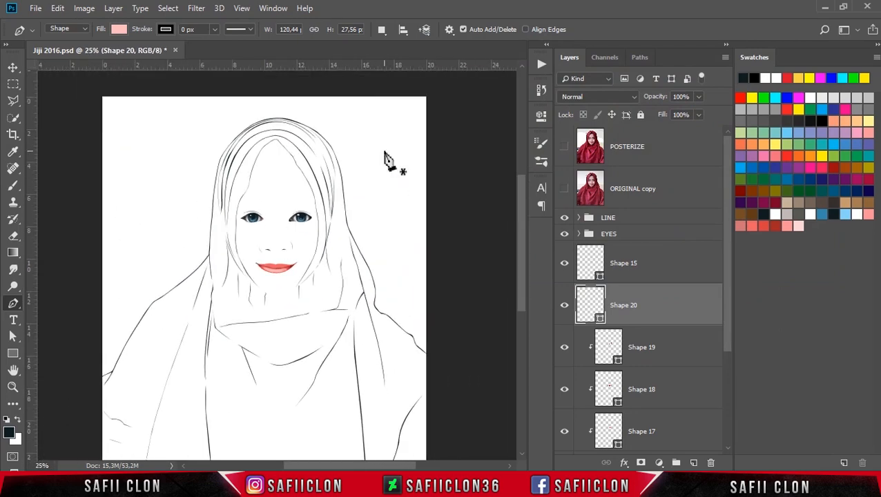
key("ctrl+plus")
key("ctrl+plus")
key("ctrl+plus")
key("ctrl+plus")
key("ctrl+plus")
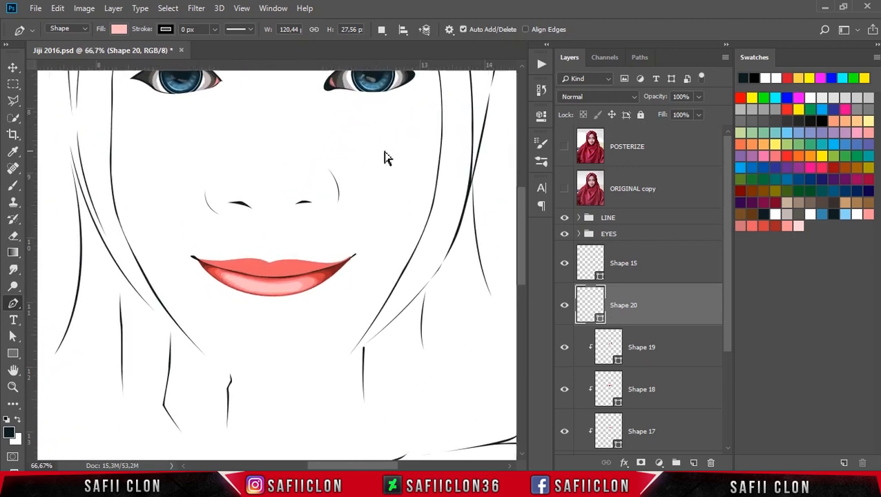
key("ctrl+plus")
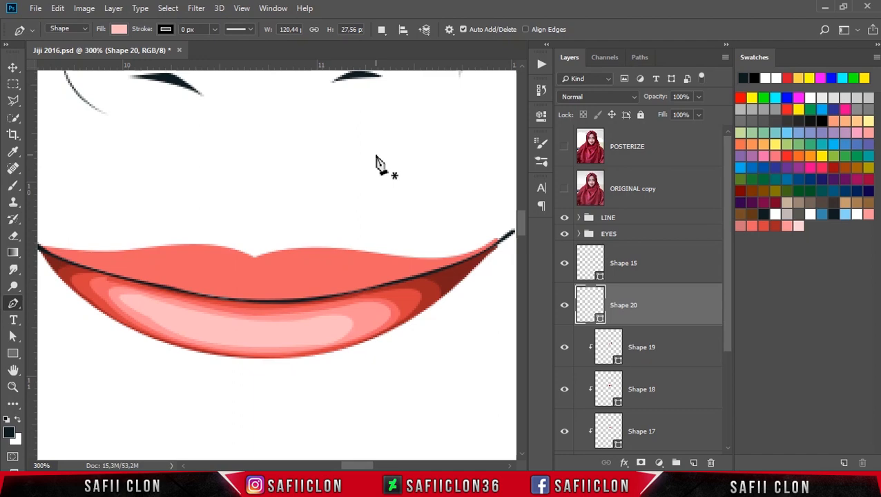
- Clip Shape 20 to the lower lip layers with a clipping mask and compare the lip without and with it
right_click(673, 310)
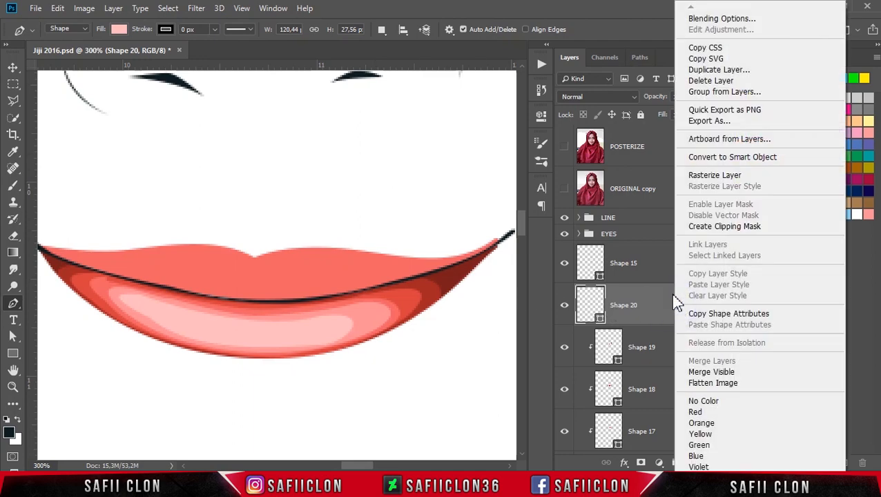
left_click(717, 226)
left_click(565, 306)
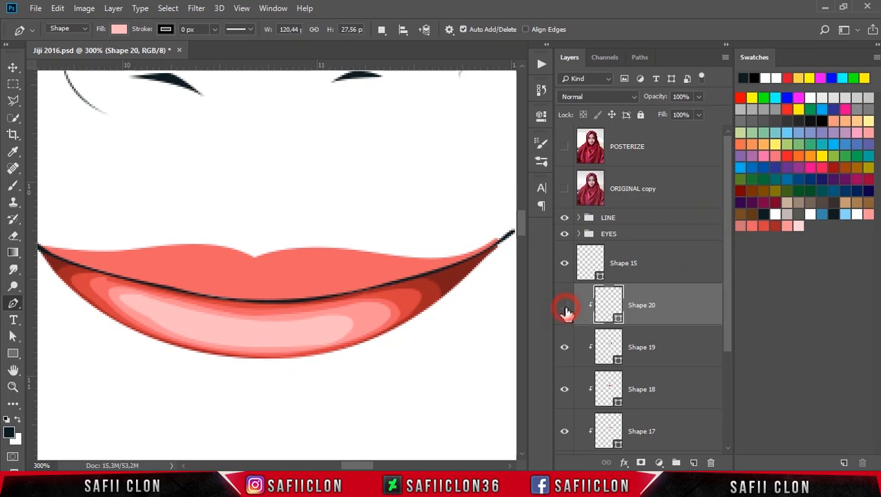
left_click(564, 307)
- With the path operation on New Layer and the POSTERIZE reference shown, outline a gloss spot about 36 by 9 px on the lower lip's left part
left_click(383, 30)
left_click(411, 47)
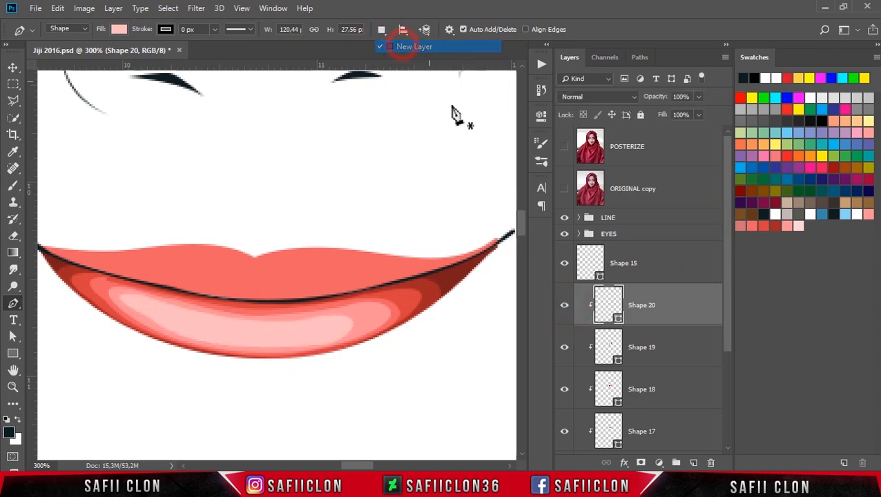
left_click(564, 146)
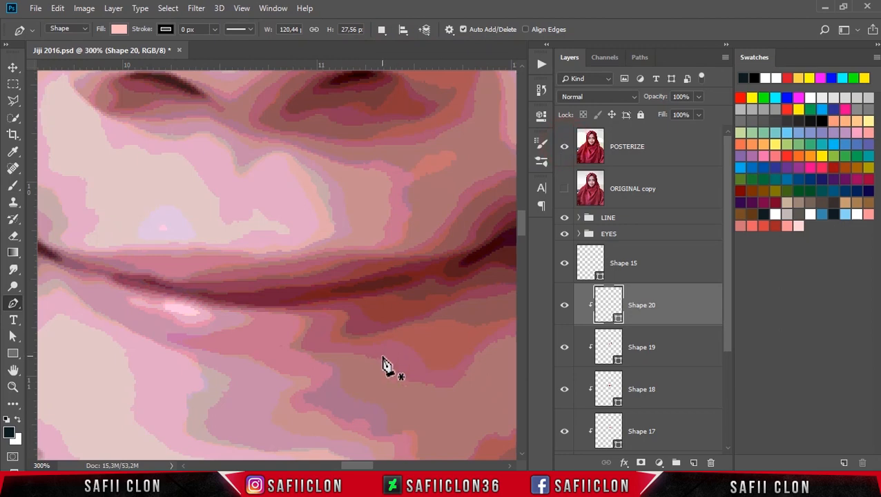
left_click(160, 304)
left_click_drag(182, 314, 137, 307)
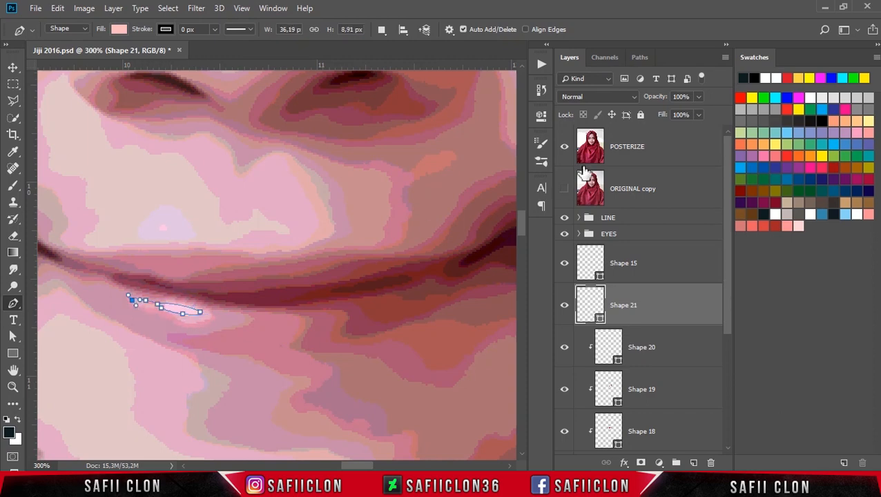
- Hide the POSTERIZE reference and close the gloss outline with a run of small jagged anchors along its lower left edge
left_click(564, 146)
key("ctrl+plus")
left_click_drag(369, 463, 349, 463)
key("ctrl+plus")
key("ctrl+plus")
scroll(394, 269, "down", 3)
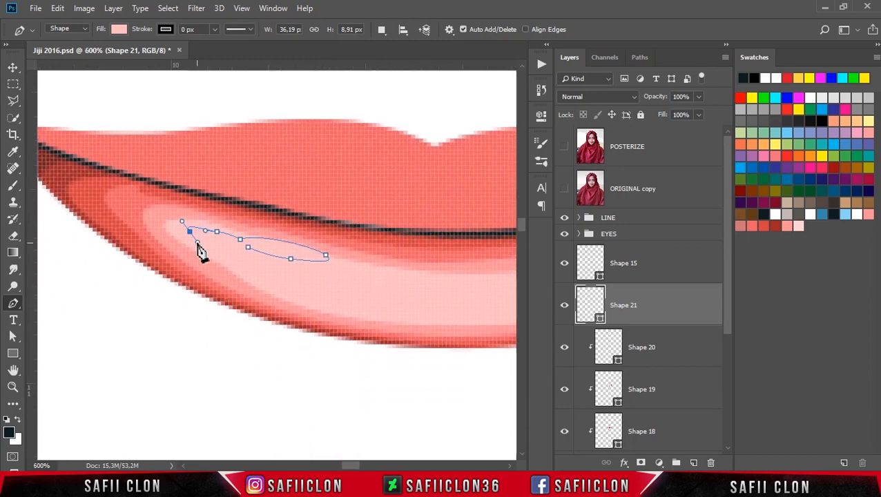
left_click(197, 236)
left_click(205, 236)
left_click(206, 238)
left_click(213, 237)
left_click(214, 243)
left_click(218, 246)
left_click(225, 247)
left_click(230, 244)
left_click(245, 246)
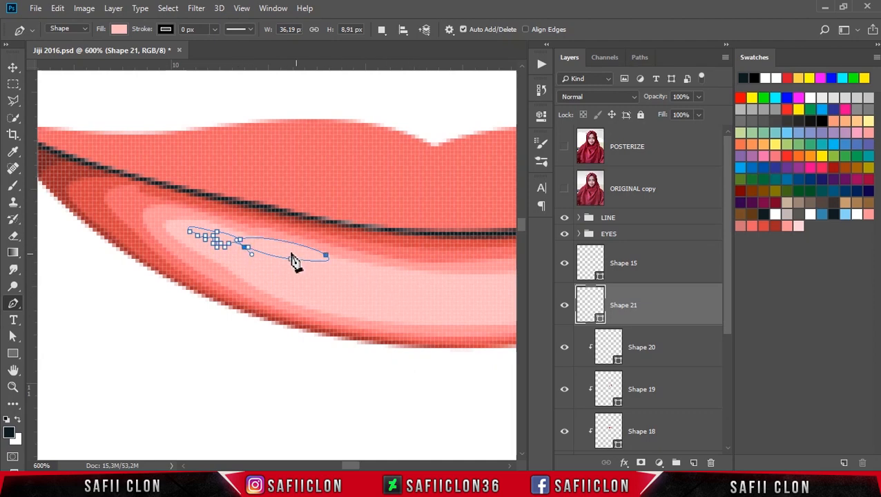
left_click(247, 247)
- Set the fill of Shape 21 to the very pale pink fee1e3
left_click(663, 308)
double_click(600, 314)
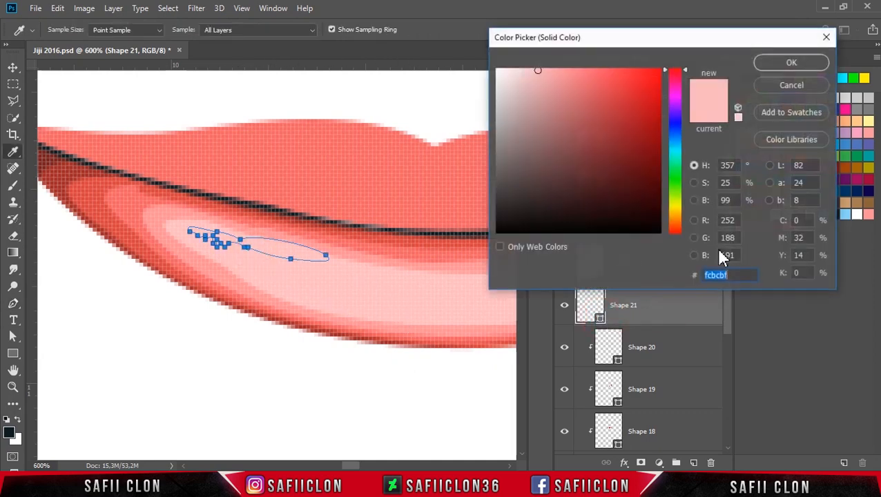
left_click_drag(686, 38, 562, 48)
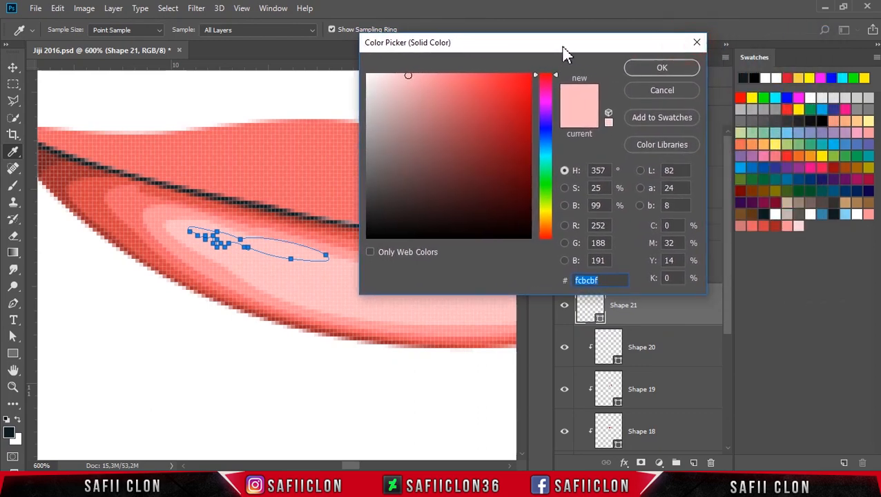
left_click(803, 227)
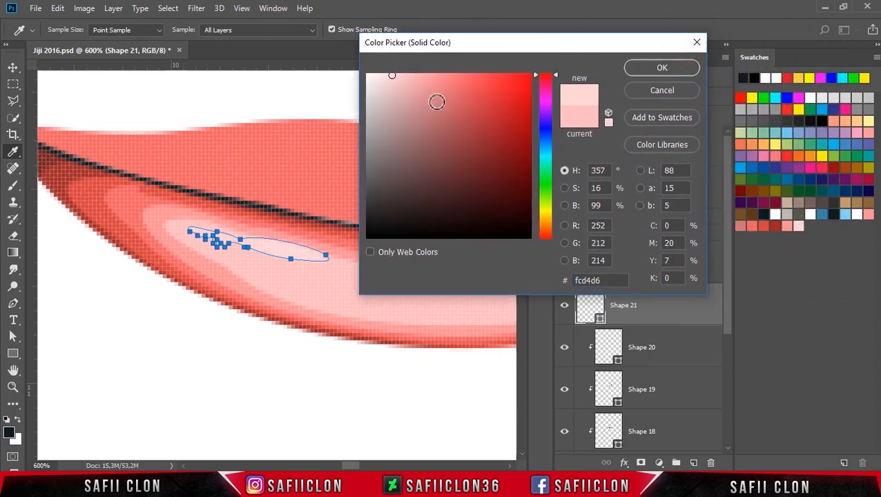
left_click(385, 74)
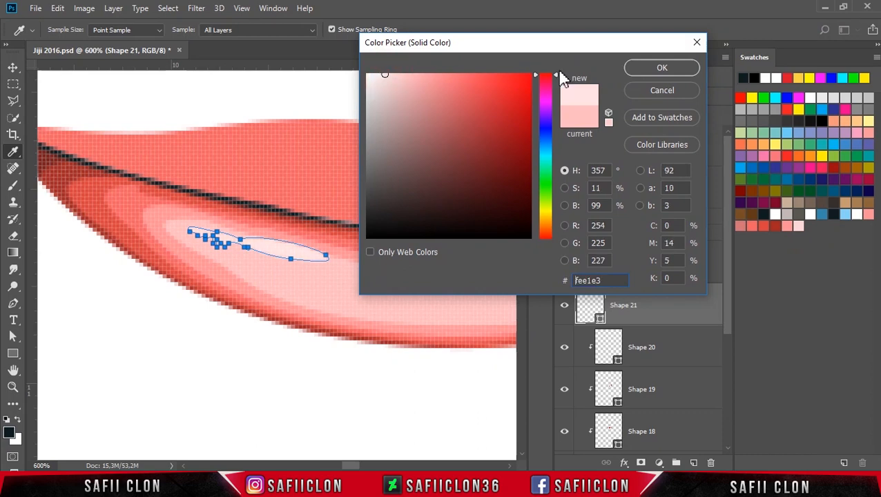
left_click(635, 67)
- Free-transform the gloss shape, rotating it about 8 degrees and stretching its width to about 111% to follow the lip's curve
key("ctrl+minus")
key("ctrl+minus")
key("ctrl+minus")
key("ctrl+minus")
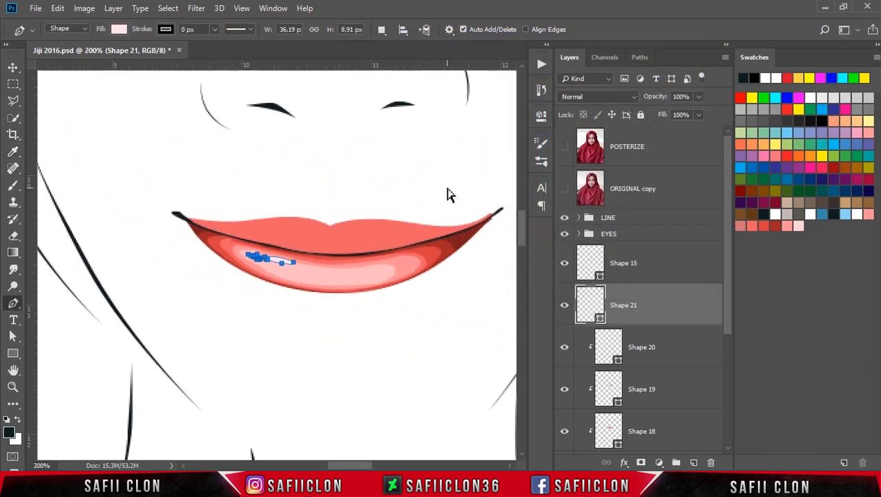
key("ctrl+t")
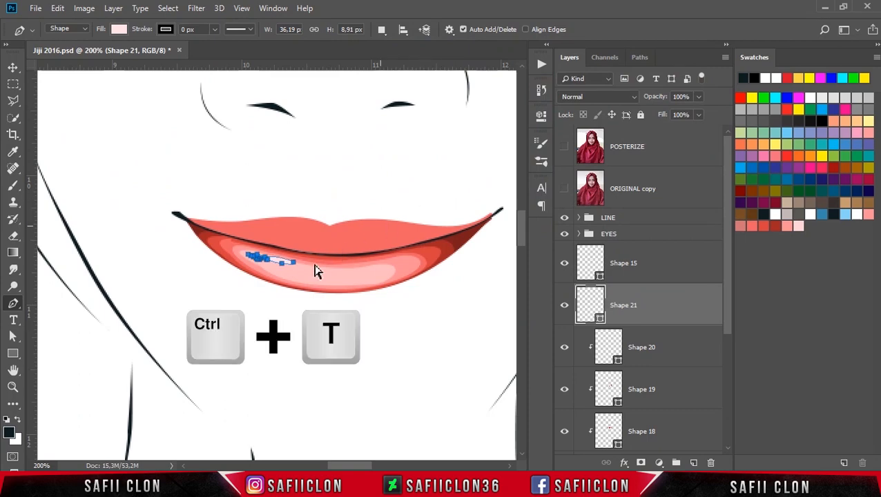
left_click_drag(312, 273, 309, 275)
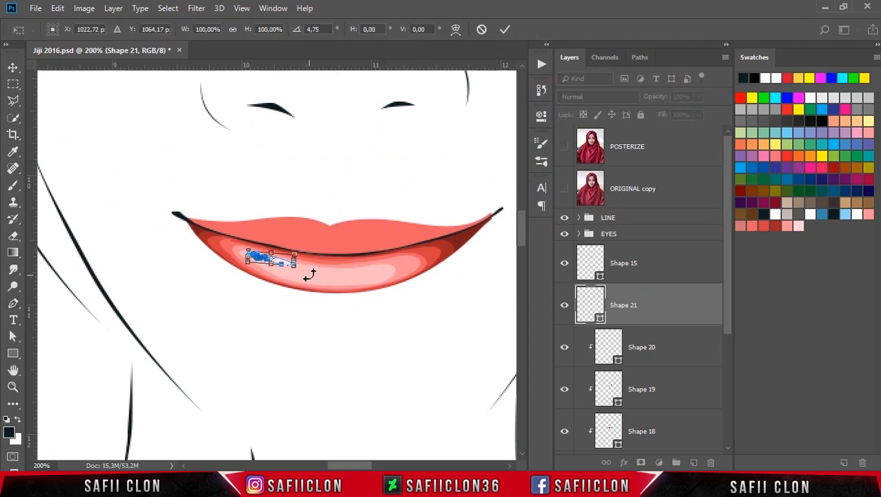
key("ctrl+plus")
left_click_drag(218, 247, 210, 247)
left_click_drag(311, 266, 332, 282)
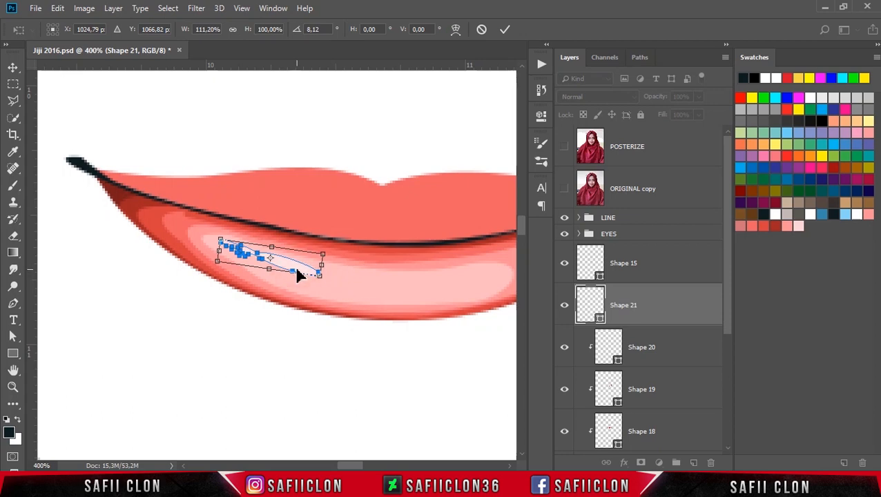
left_click(507, 34)
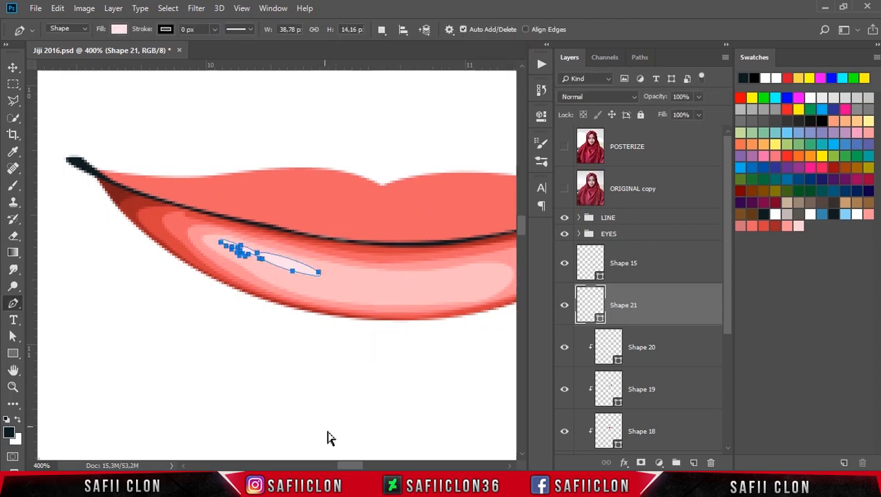
- With the path operation on Combine Shapes, draw a thin curved gloss streak along the lower lip's bottom, below the jagged gloss spot
left_click_drag(348, 465, 359, 465)
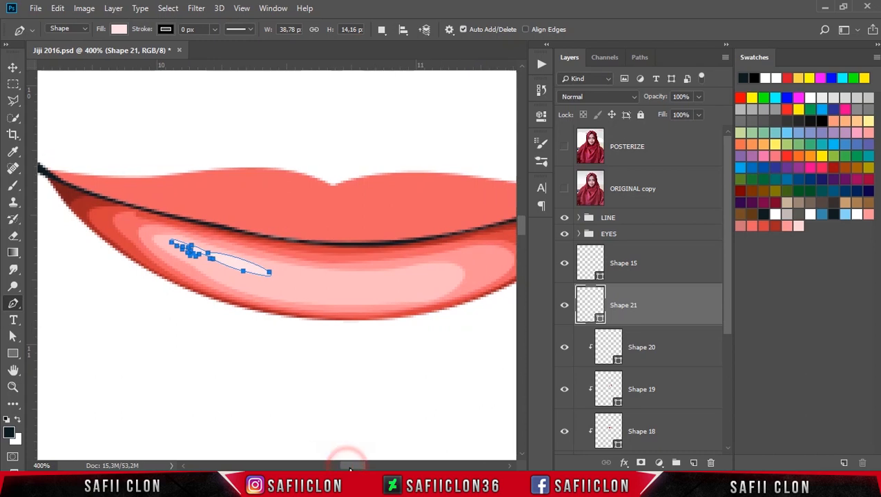
left_click(380, 29)
left_click(420, 60)
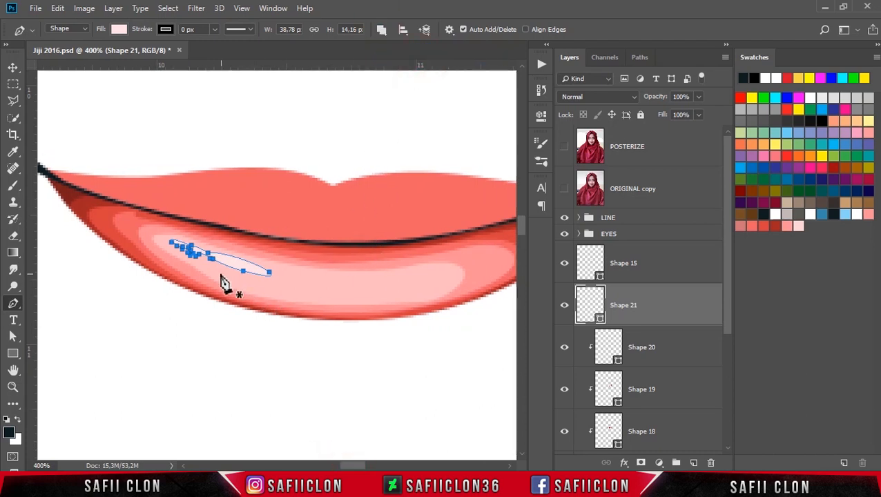
left_click(200, 269)
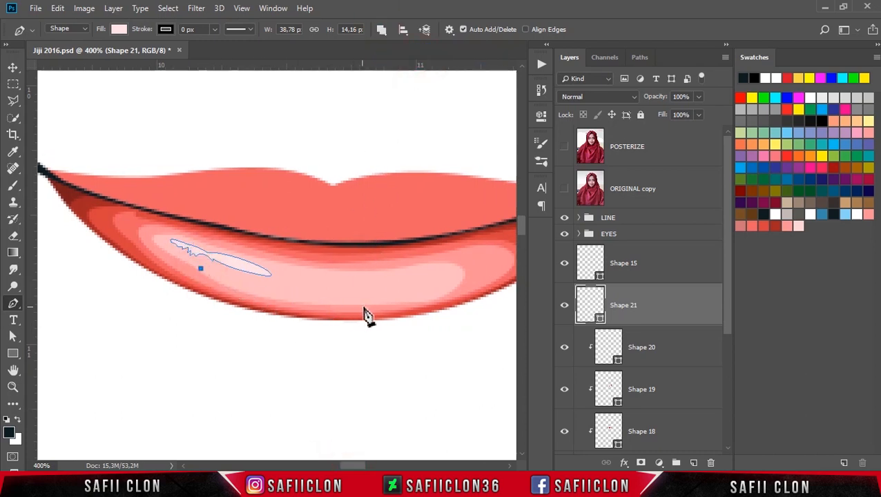
left_click_drag(377, 299, 353, 302)
left_click_drag(200, 268, 106, 217)
key("Return")
- Darken the fill of Shape 20, the innermost light pink highlight on the lower lip, to f8afb3
key("ctrl+minus")
key("ctrl+minus")
key("ctrl+minus")
key("ctrl+minus")
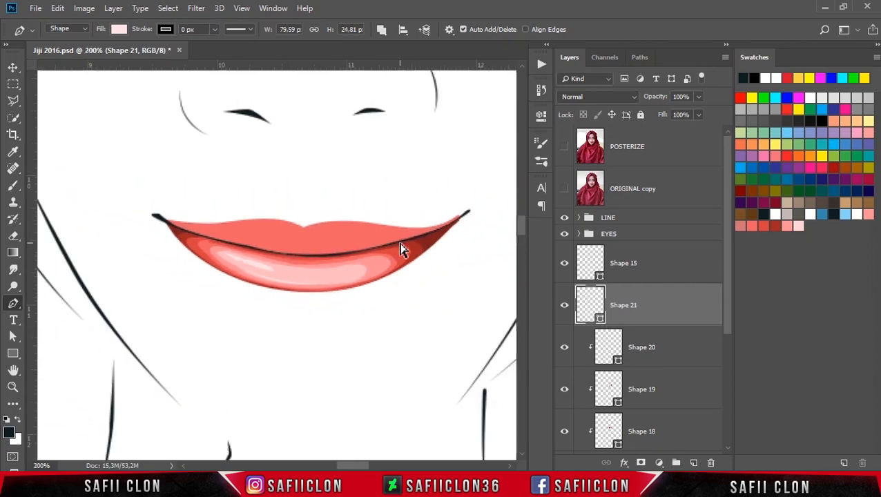
key("ctrl+minus")
key("ctrl+minus")
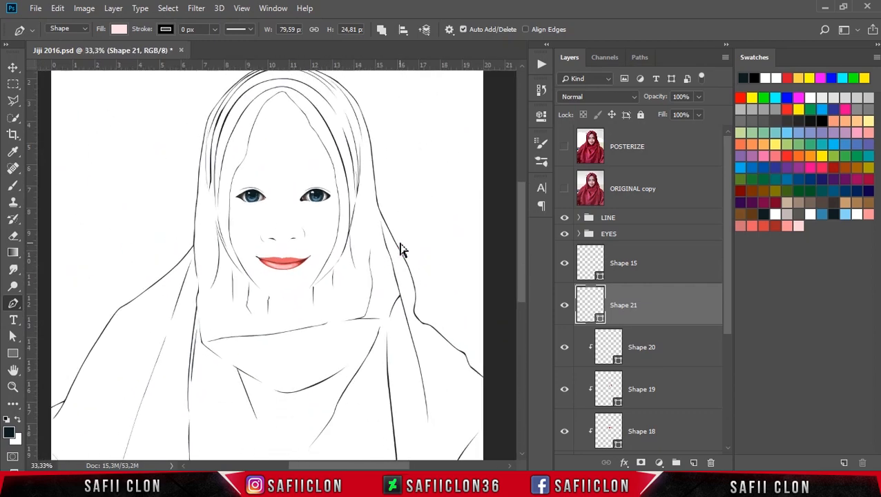
key("ctrl+plus")
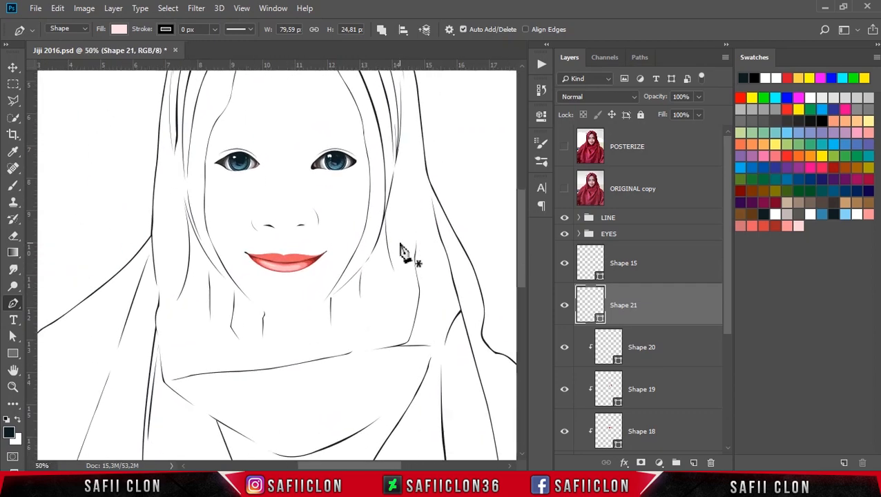
left_click(566, 349)
left_click(666, 355)
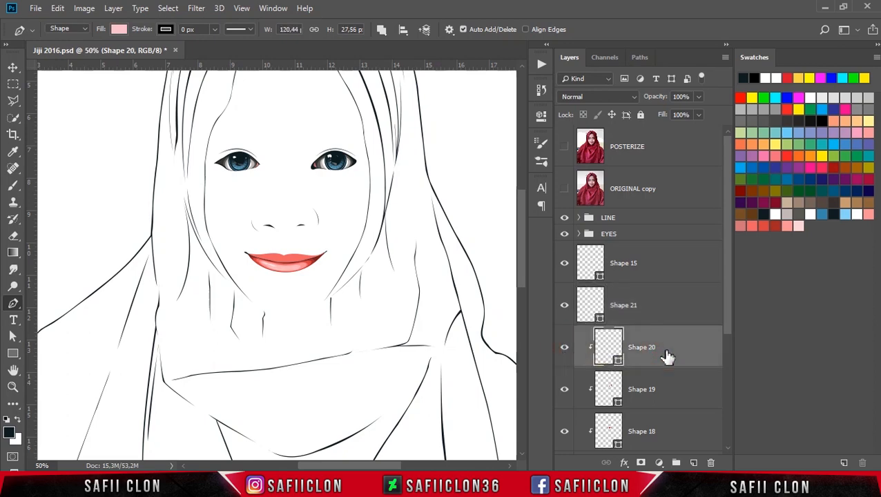
double_click(617, 359)
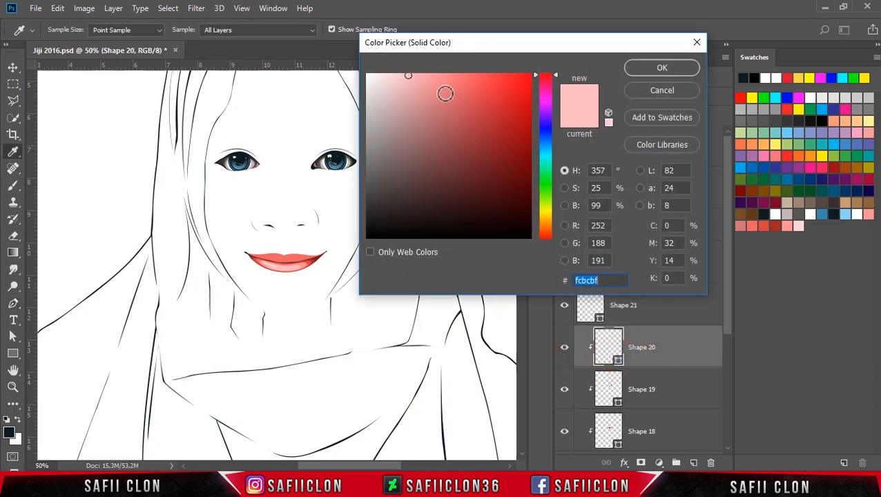
key("ctrl+plus")
key("ctrl+plus")
key("ctrl+plus")
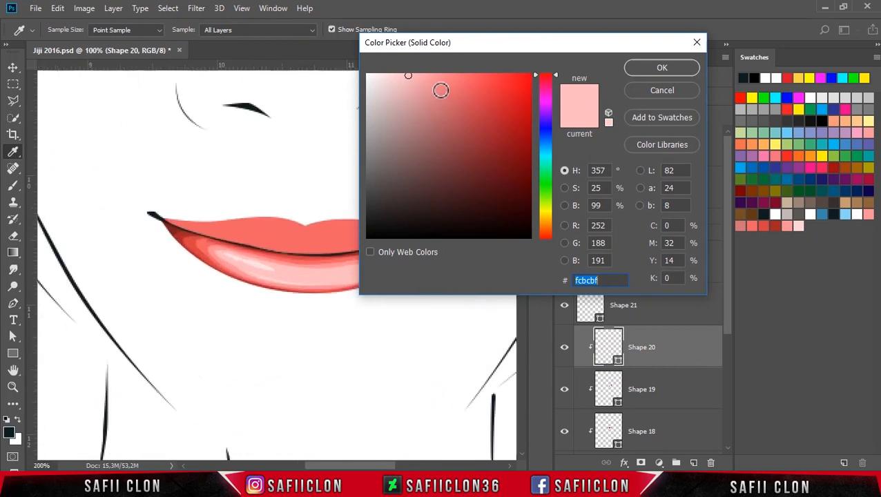
left_click_drag(453, 51, 515, 84)
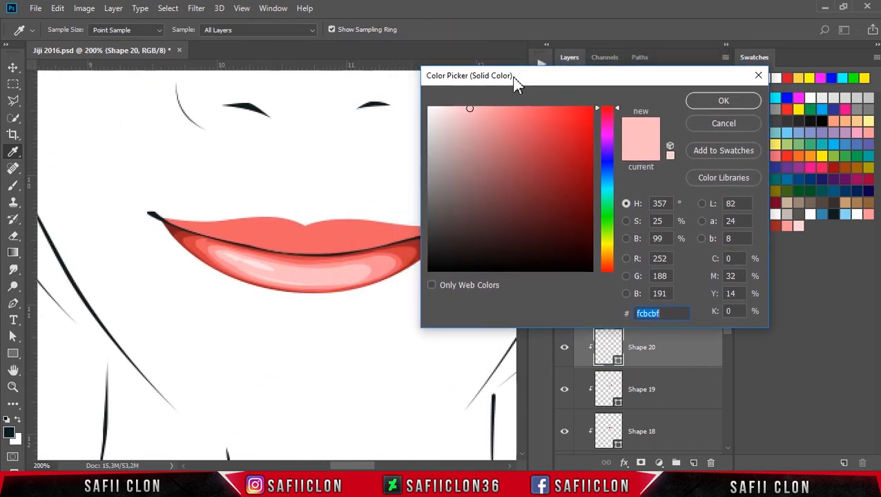
left_click_drag(474, 108, 476, 109)
left_click_drag(477, 109, 476, 111)
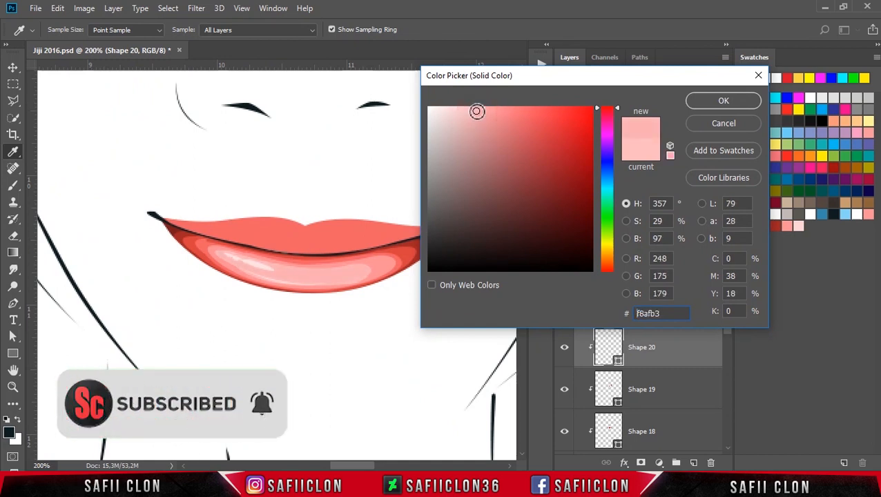
left_click(720, 100)
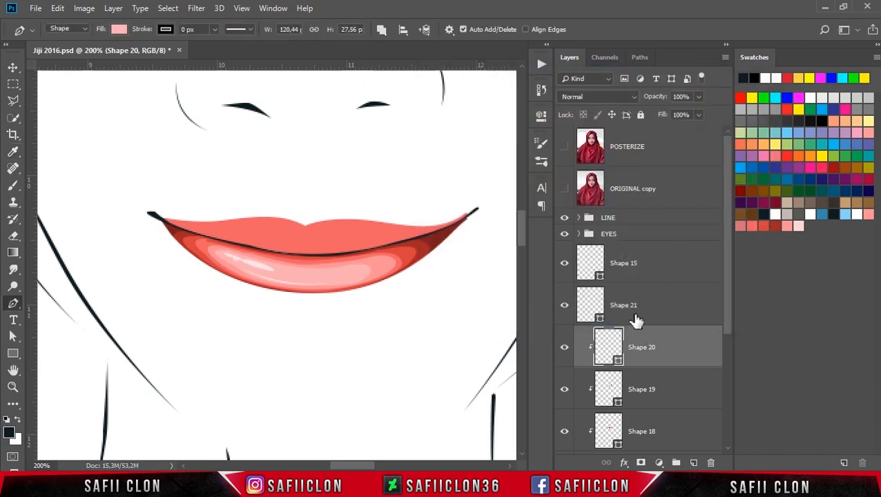
- Set the fill of the lower lip's base shape, Shape 14, to the pink f88b90
left_click(660, 385)
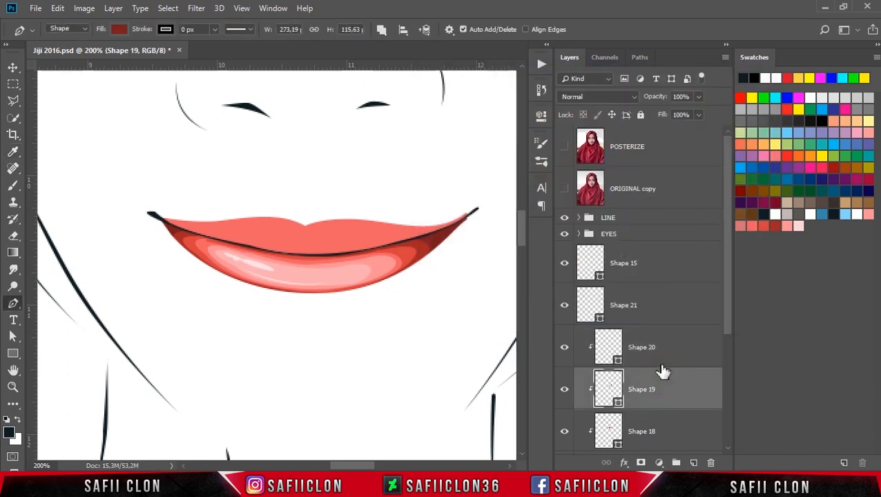
scroll(659, 369, "down", 3)
left_click(660, 375)
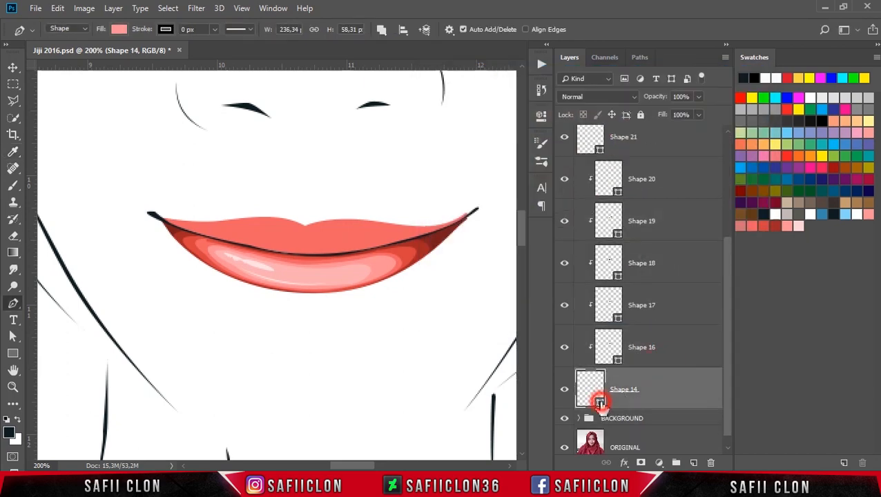
double_click(599, 402)
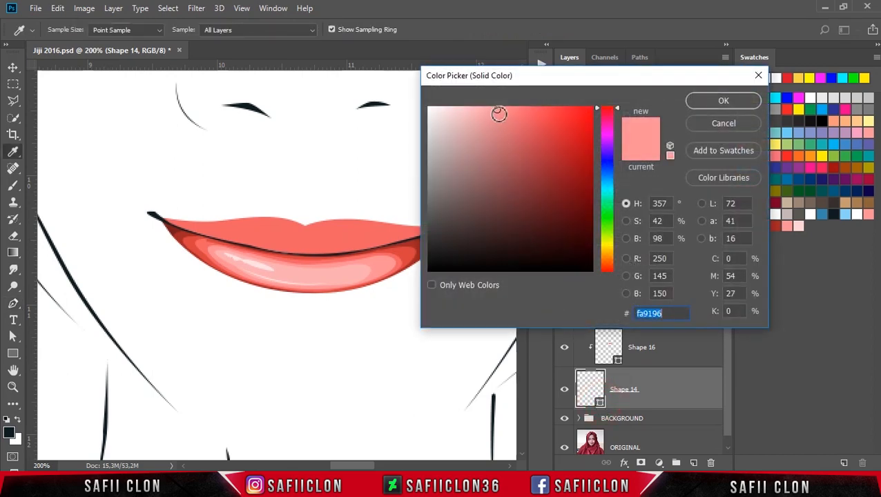
left_click(500, 111)
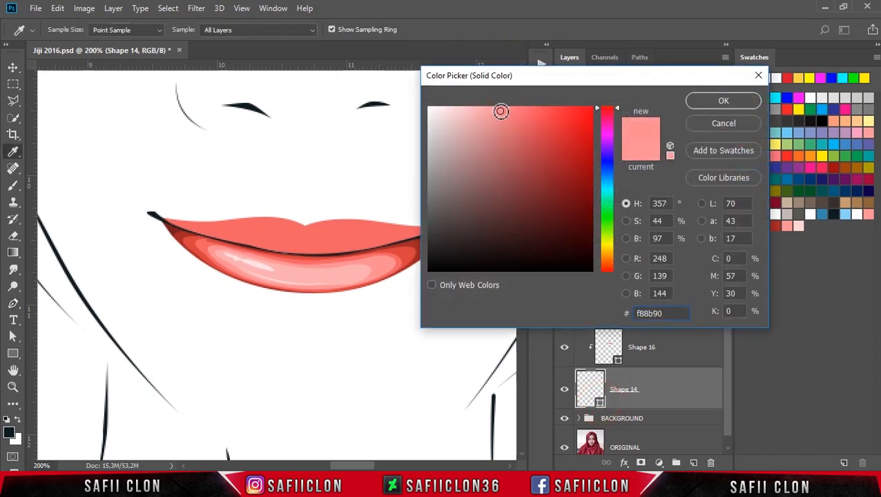
left_click(715, 101)
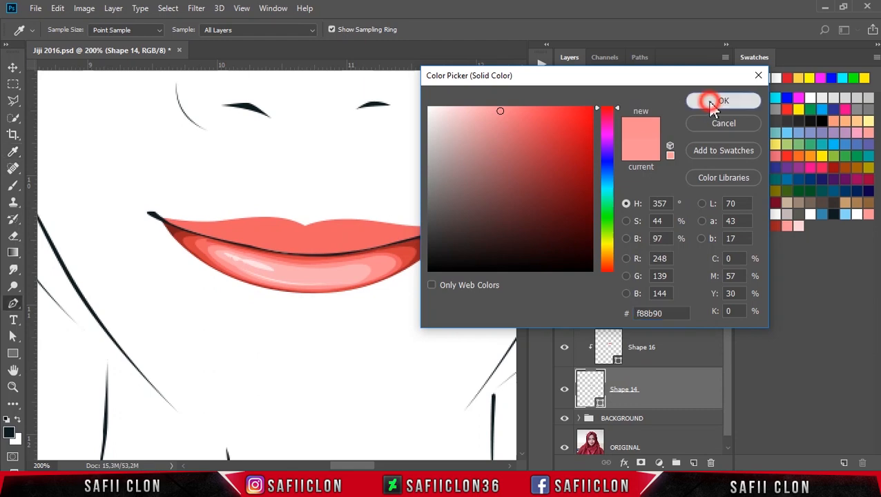
- Set the fill of the gloss layer Shape 21 to the near-white pink fff5f6
scroll(627, 216, "up", 1)
left_click(599, 187)
double_click(599, 189)
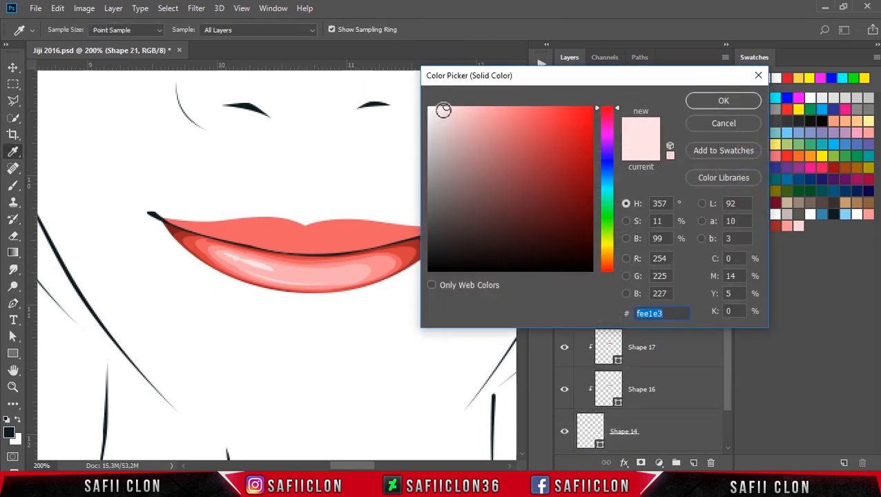
left_click(440, 108)
left_click(433, 107)
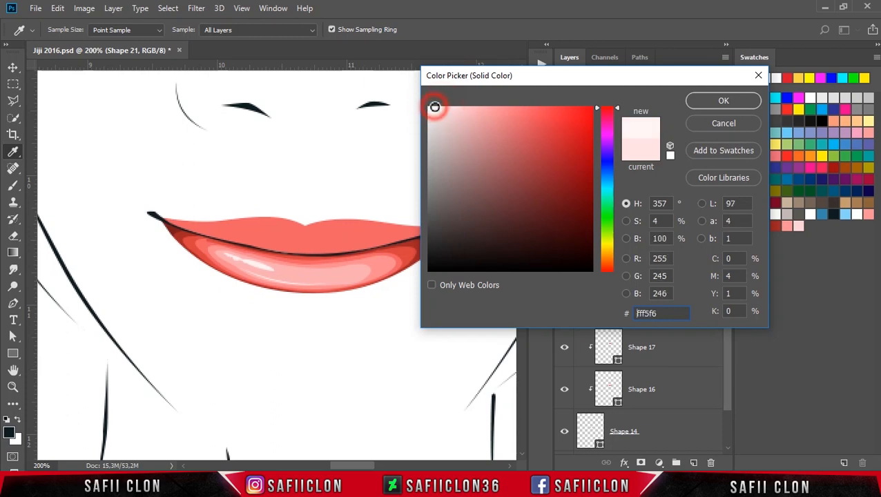
left_click(723, 100)
- Examine the recoloured lips in the context of the whole face
key("p")
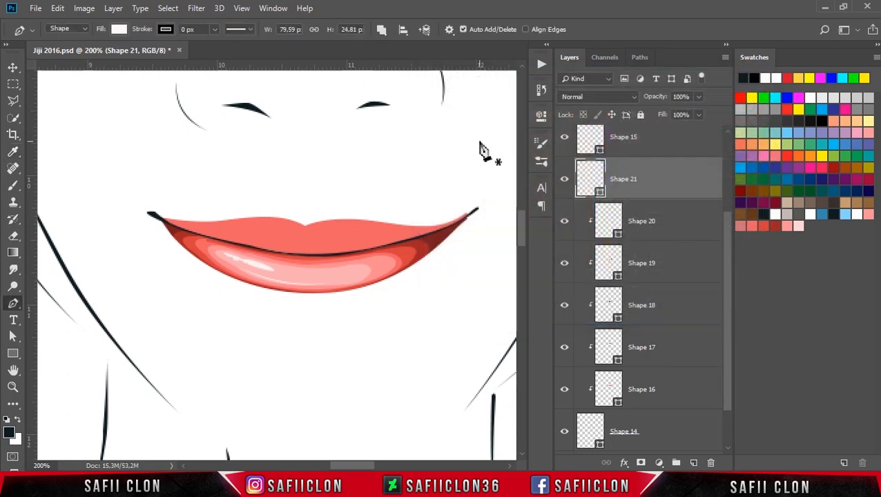
key("ctrl+minus")
key("ctrl+minus")
key("ctrl+minus")
key("ctrl+minus")
key("ctrl+plus")
key("ctrl+plus")
key("ctrl+plus")
key("ctrl+plus")
key("ctrl+plus")
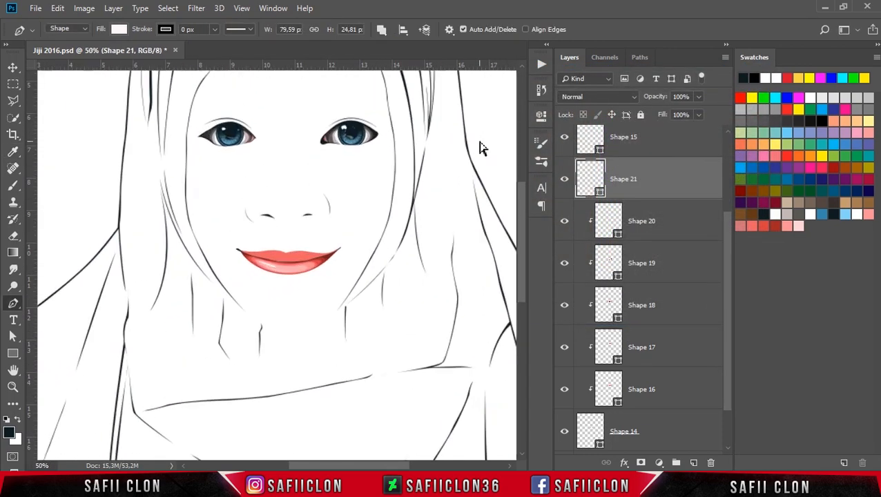
- Select the jagged gloss path and free-transform it to about 116% width and 99% height
left_click_drag(188, 234, 289, 275)
left_click_drag(219, 269, 232, 276)
left_click_drag(184, 218, 291, 277)
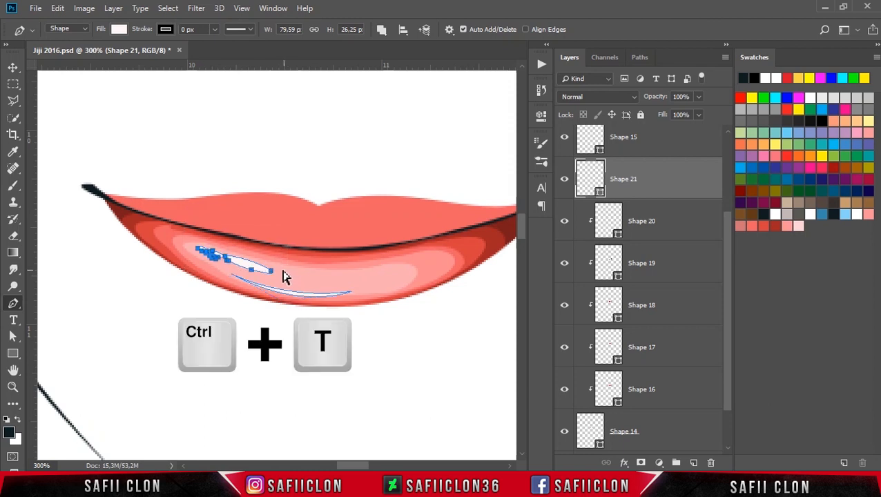
key("ctrl+t")
mouse_move(273, 262)
left_mouse_down()
mouse_move(290, 258)
mouse_move(284, 269)
left_mouse_up()
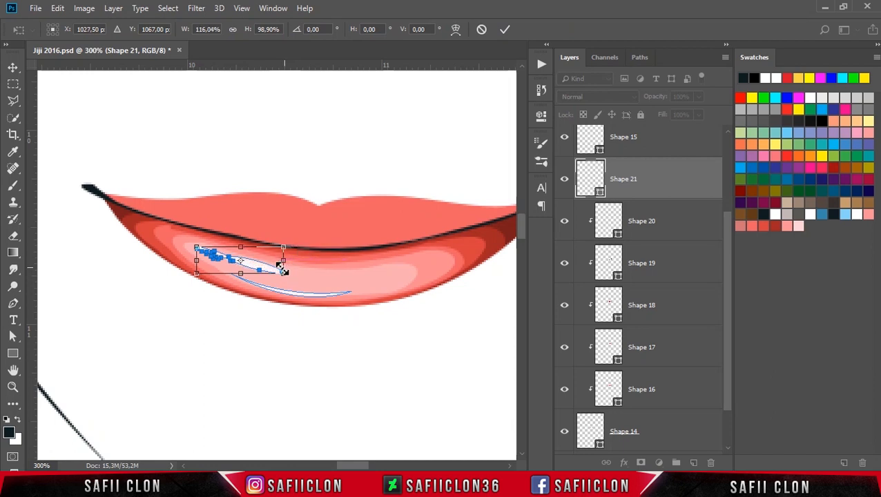
left_click(504, 29)
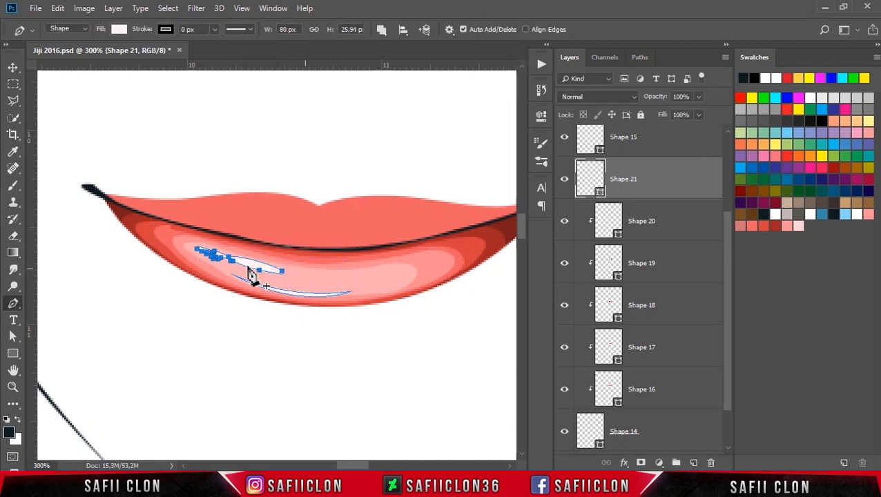
- Reshape the jagged gloss spot by shifting its tapered right part slightly down and right and adjusting the anchors at its narrow neck
scroll(278, 237, "up", 2)
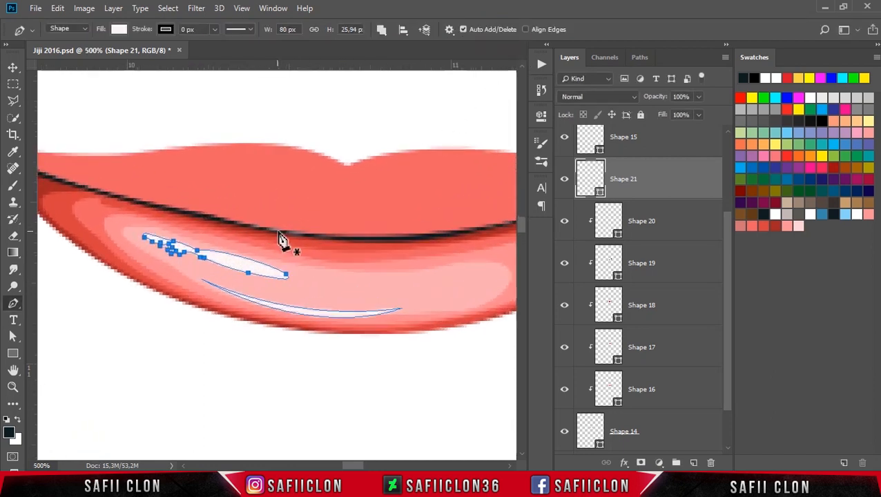
left_click(198, 251)
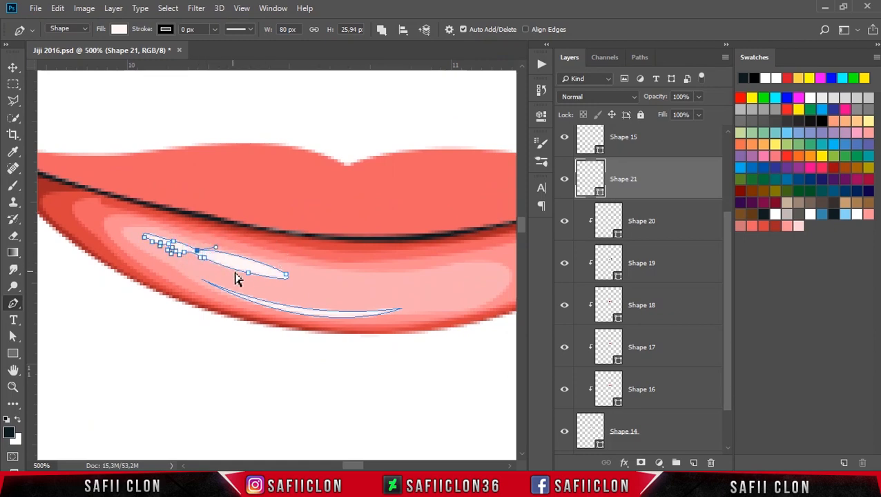
left_click_drag(285, 275, 252, 277)
left_click(200, 260)
left_click(204, 264)
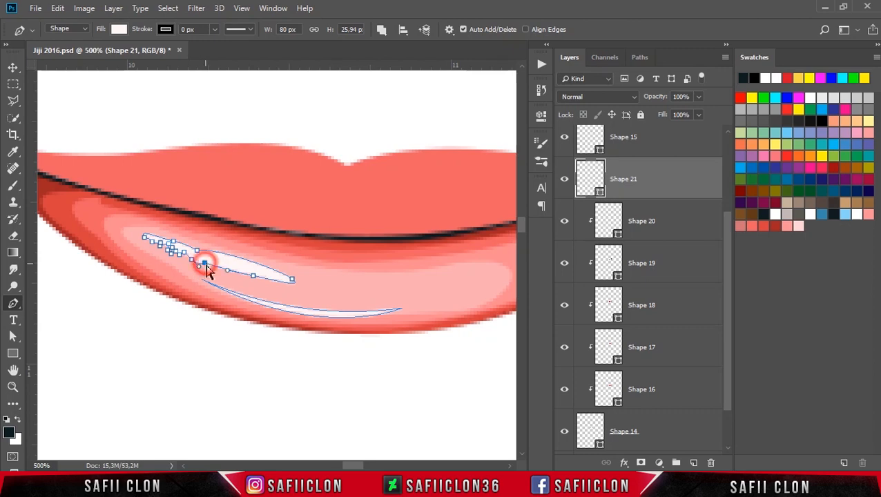
left_click_drag(199, 255, 199, 255)
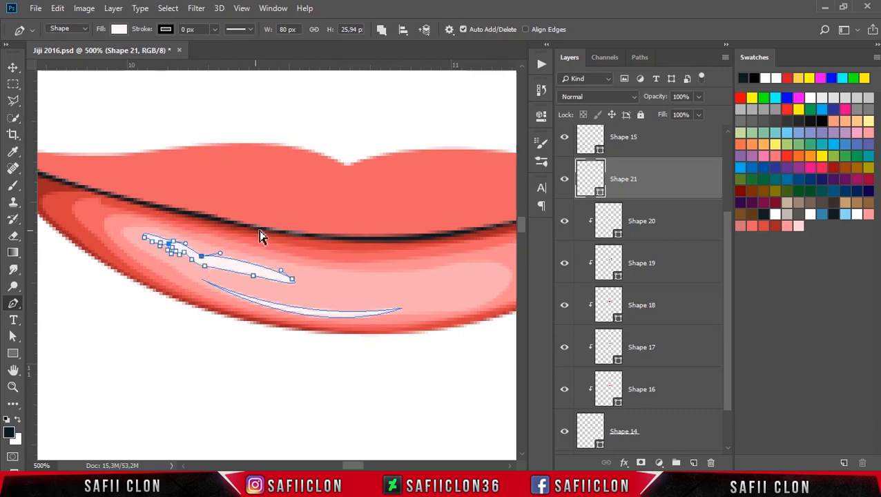
left_click(284, 228, "ctrl")
scroll(332, 207, "down", 6)
scroll(332, 207, "up", 2)
scroll(332, 207, "up", 4)
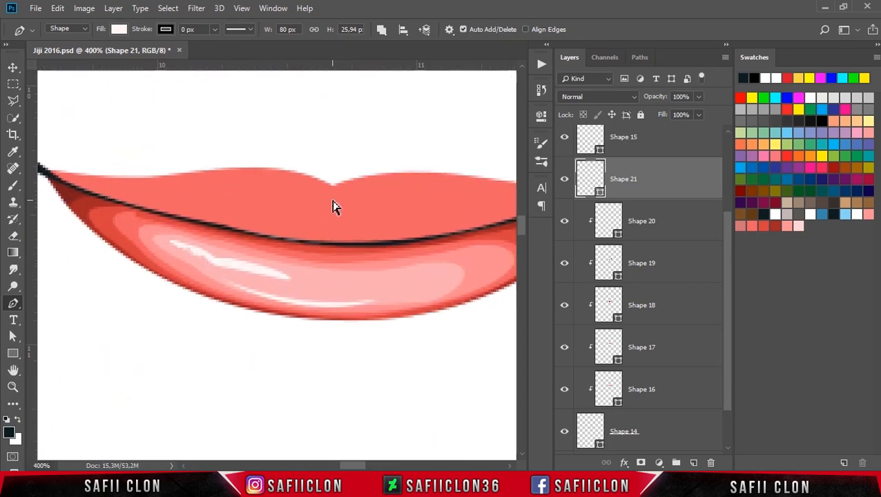
- Using Combine Shapes on Shape 21, draw another thin, downward-bowed gloss streak across the lower lip's centre, right of the jagged spot
left_click(381, 29)
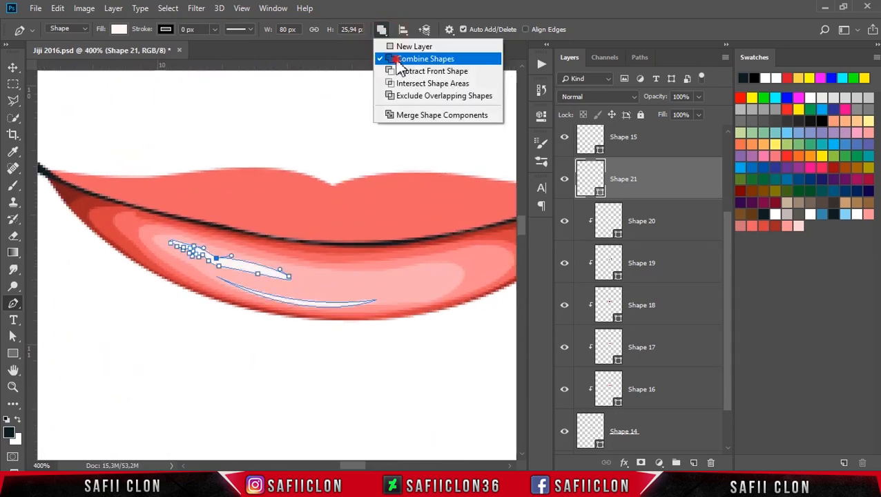
left_click(400, 59)
left_click(307, 274)
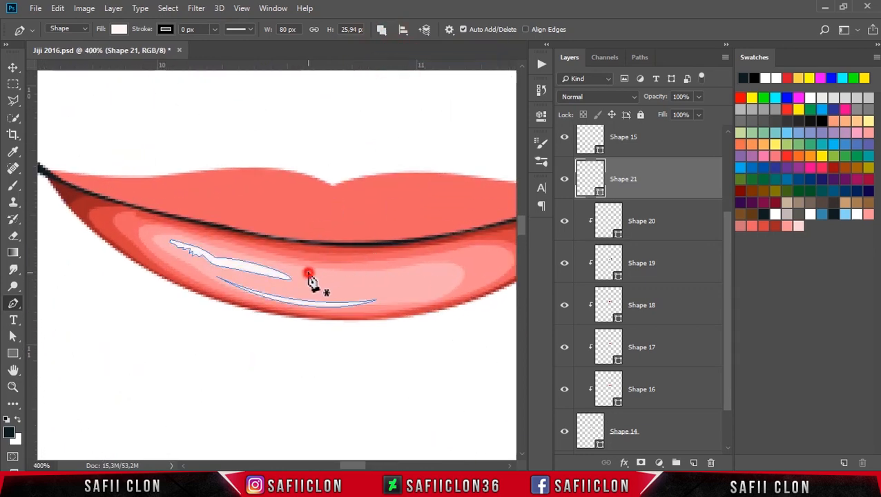
left_click(410, 271)
left_click_drag(308, 274, 243, 258)
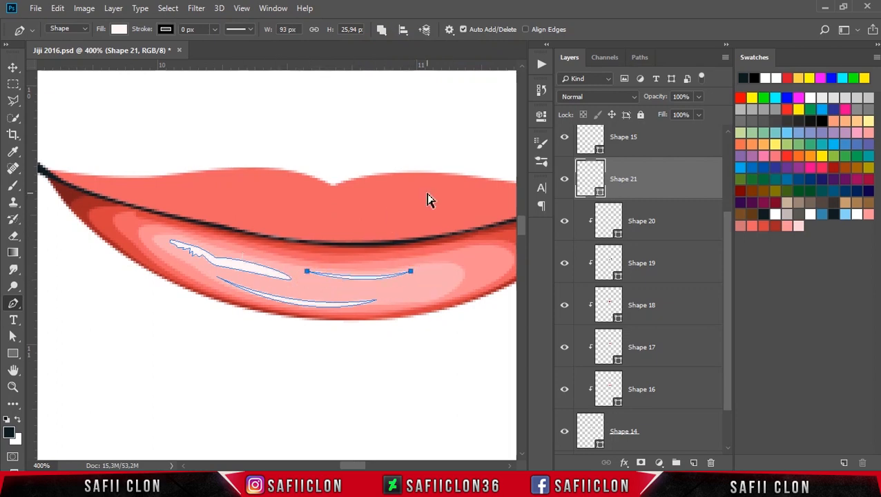
- Examine the finished lip gloss against the whole portrait and in close-up
key("ctrl+minus")
key("ctrl+minus")
key("ctrl+minus")
key("ctrl+minus")
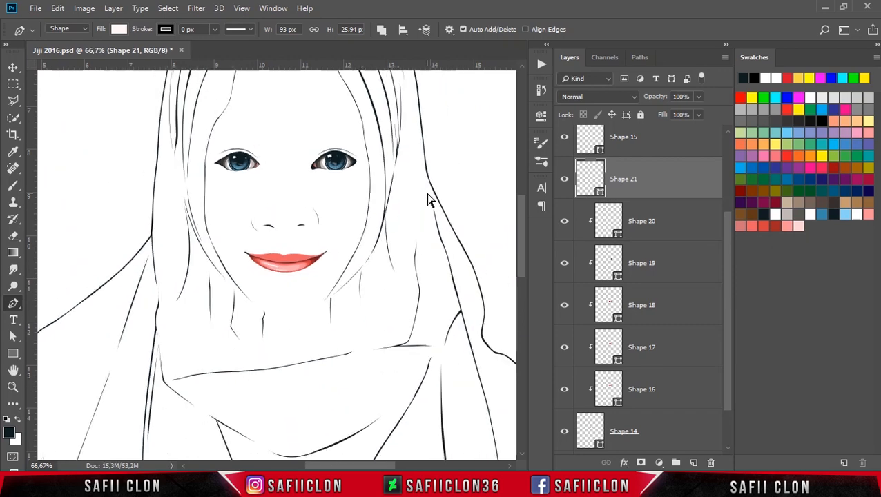
key("ctrl+minus")
key("ctrl+minus")
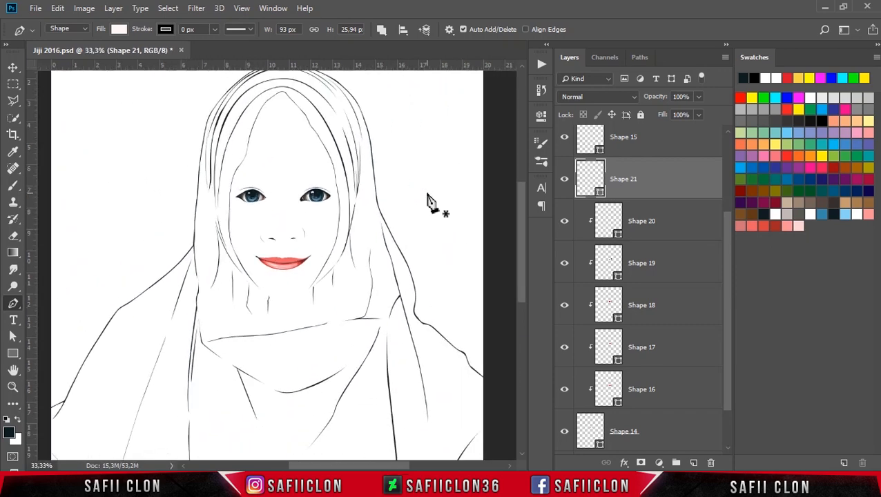
key("ctrl+plus")
key("ctrl+plus")
key("ctrl+plus")
key("ctrl+plus")
key("ctrl+plus")
key("ctrl+plus")
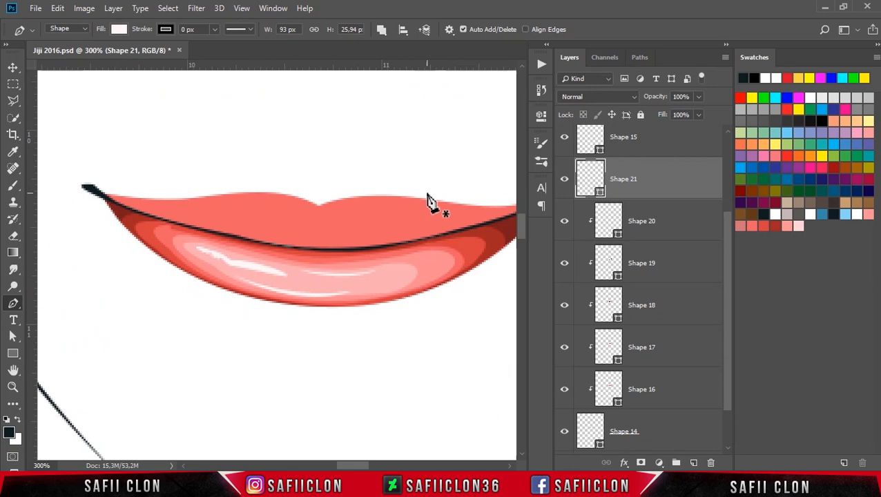
- Clip the Shape 21 gloss layer to the lower lip's base shape and compare the lip with and without it
right_click(672, 193)
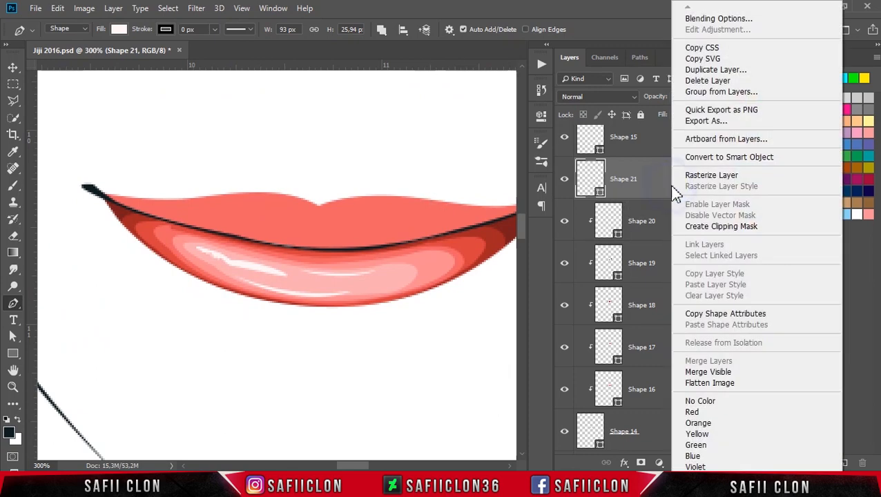
left_click(718, 227)
left_click(564, 181)
left_click(563, 181)
- Rename the upper lip's base layer Shape 15 as UP and the lower lip's base layer Shape 14 as DOWN
scroll(628, 196, "up", 2)
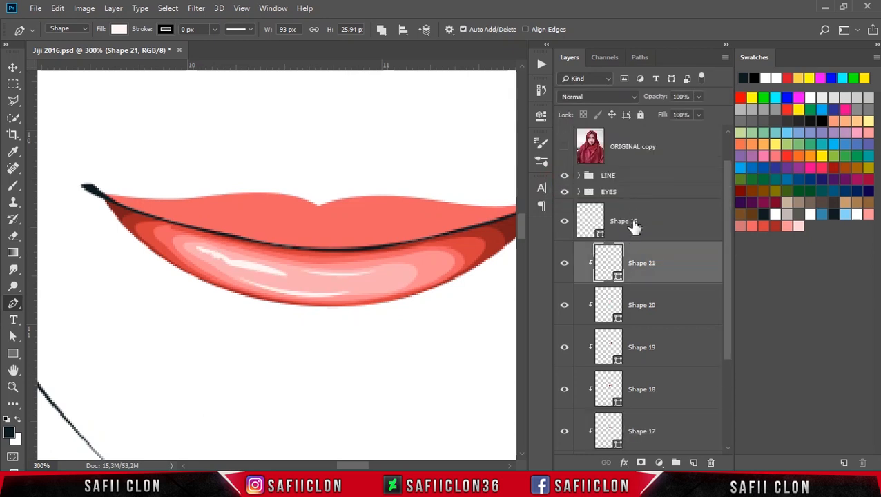
left_click(666, 221)
double_click(626, 221)
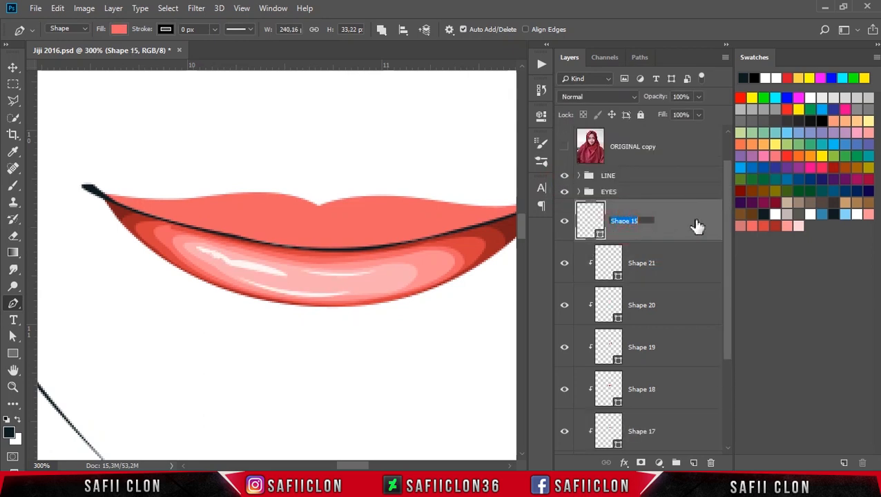
left_click(695, 221)
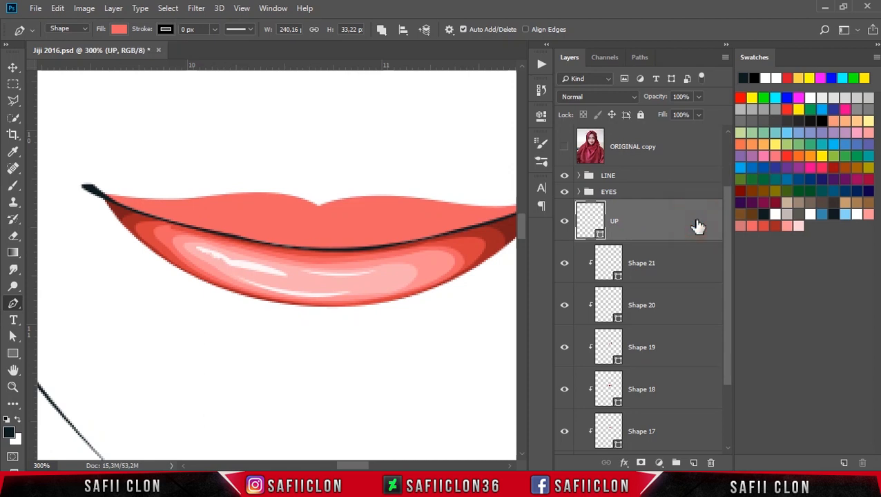
scroll(695, 232, "down", 3)
left_click(661, 376)
double_click(624, 375)
left_click(667, 375)
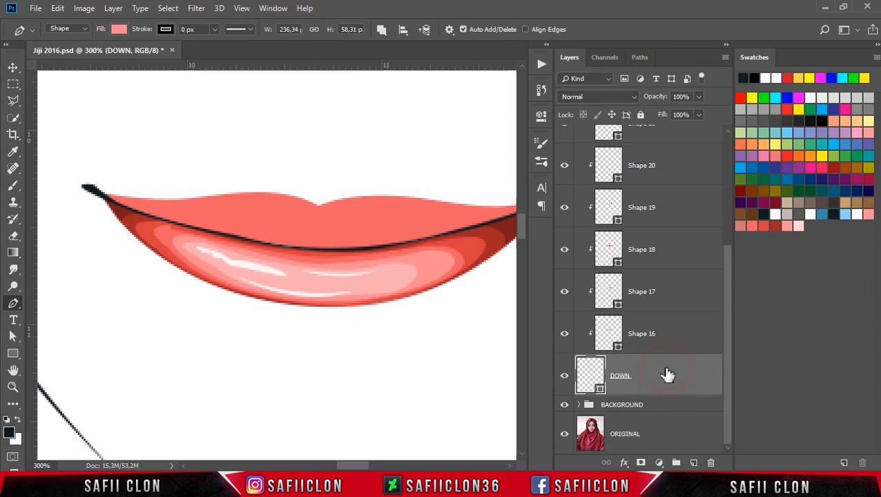
- Group the lower lip's base layer and its clipped shapes, Shape 16 to Shape 21, under the name DOWN
scroll(667, 359, "up", 3)
left_click(672, 208, "shift")
right_click(669, 206)
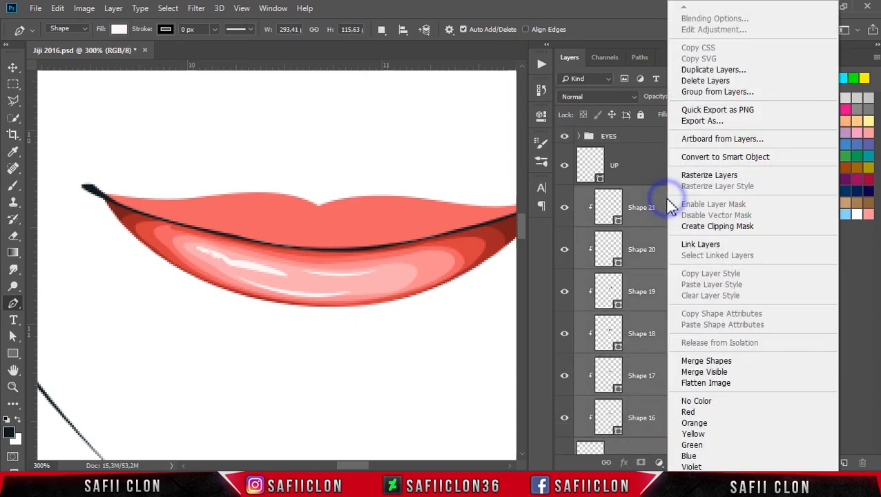
left_click(694, 91)
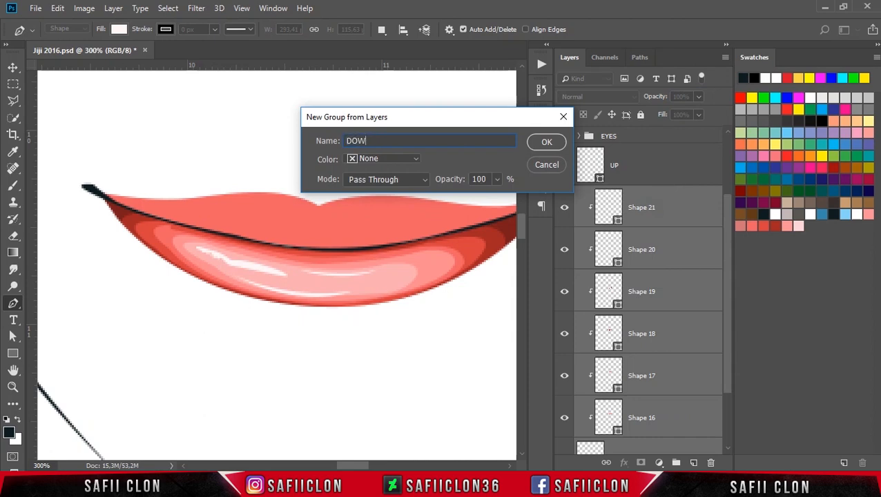
left_click(546, 142)
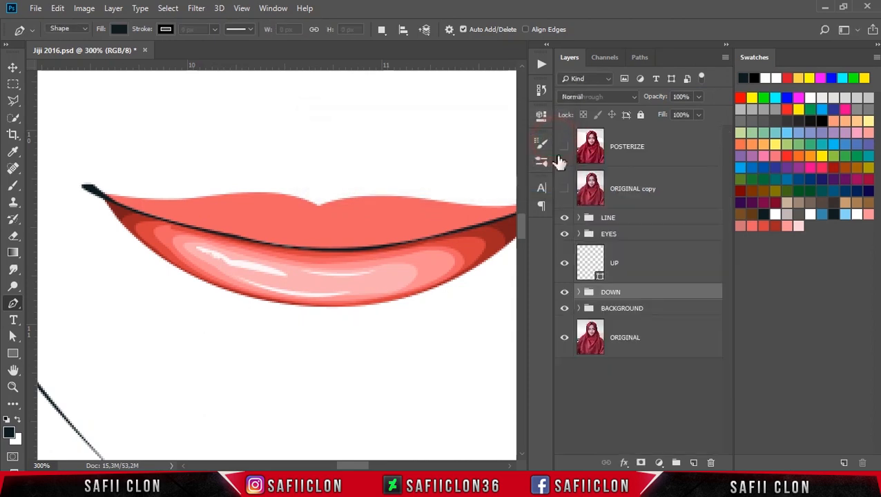
left_click(565, 293)
left_click(565, 293)
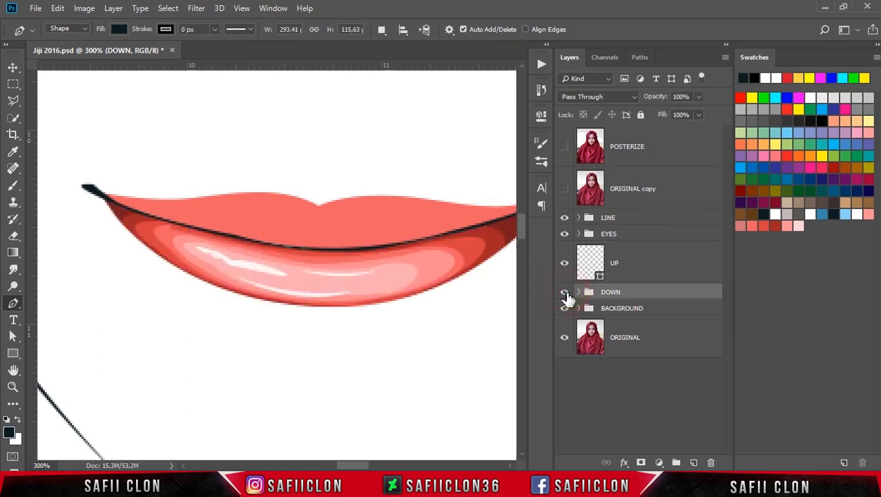
- Select the UP layer and examine the upper lip's shading on the POSTERIZE reference at different magnifications
left_click(634, 274)
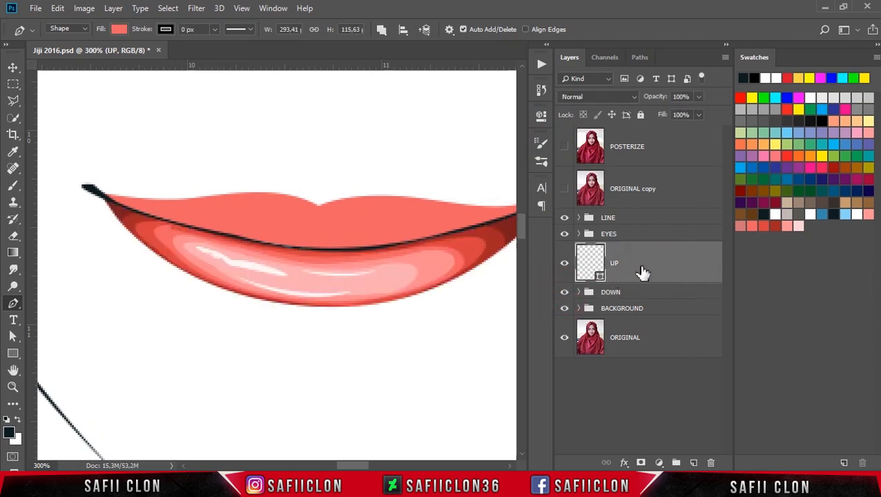
left_click_drag(352, 466, 357, 467)
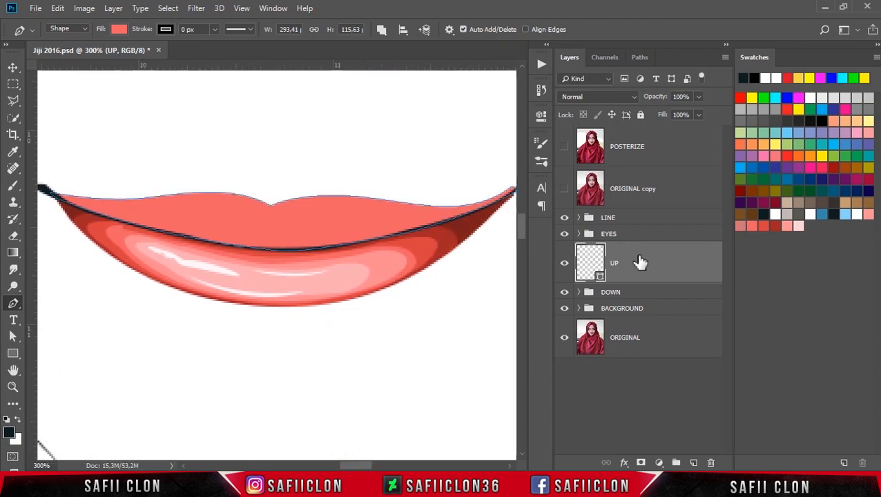
left_click(564, 147)
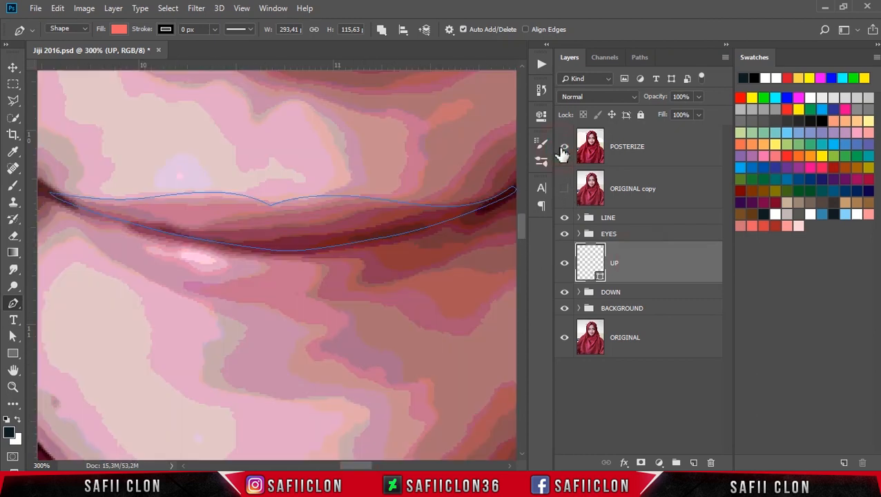
key("ctrl+minus")
key("ctrl+minus")
key("ctrl+minus")
key("ctrl+minus")
key("ctrl+minus")
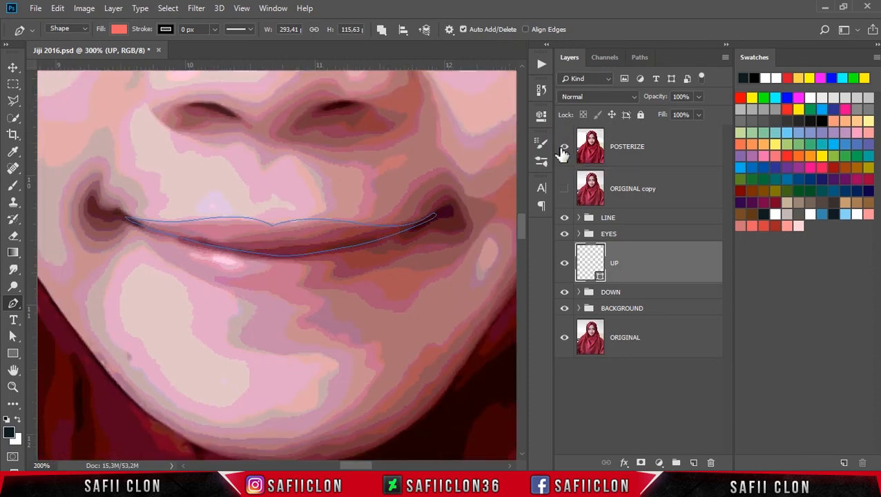
key("ctrl+plus")
key("ctrl+plus")
key("ctrl+plus")
left_click(563, 148)
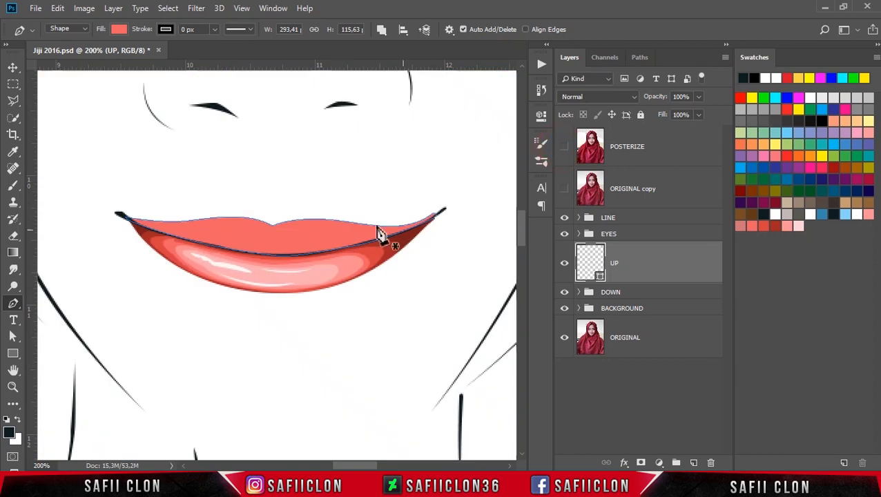
- With the path operation on New Layer, trace a curve just inside the upper lip's top edge, dipping in a narrow notch below the cupid's bow
key("ctrl+plus")
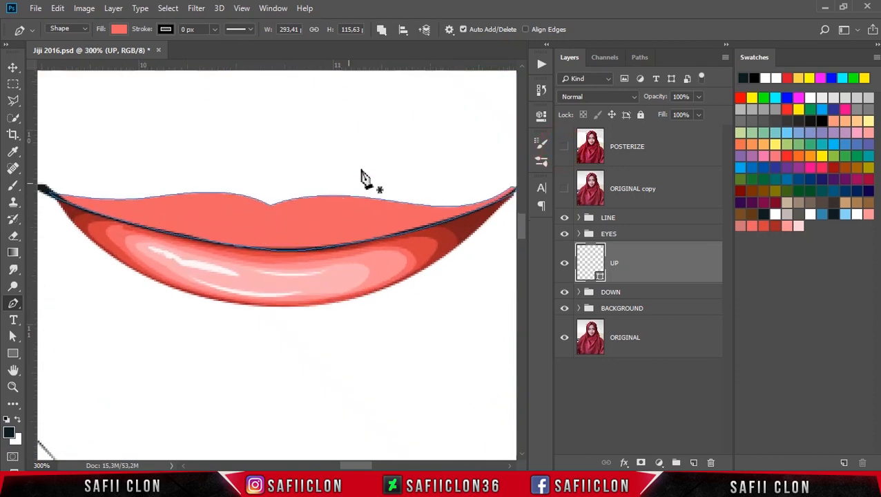
left_click(381, 29)
left_click(389, 46)
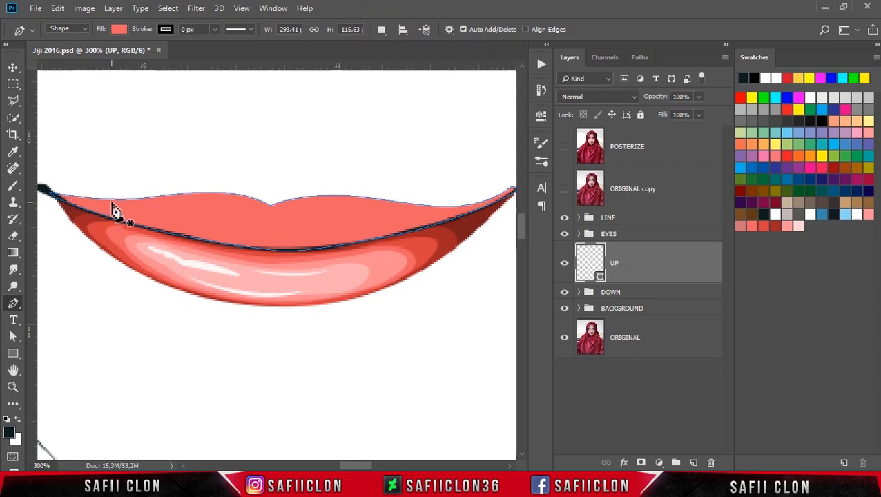
left_click(70, 192)
left_click_drag(161, 202, 142, 205)
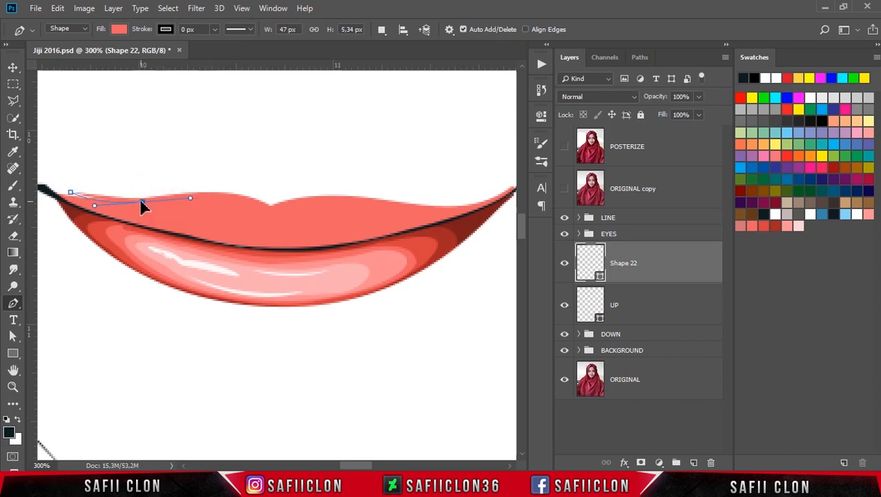
left_click(265, 210)
left_click_drag(269, 236, 318, 201)
left_click_drag(391, 209, 432, 218)
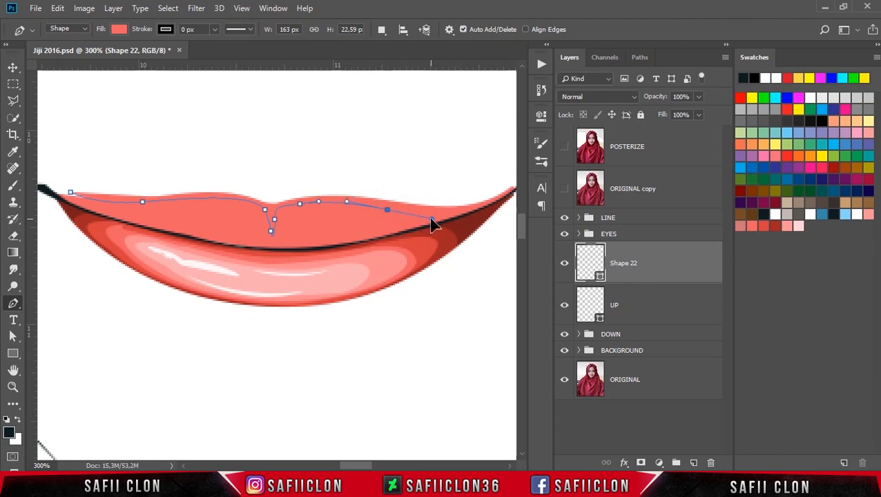
left_click_drag(367, 468, 370, 468)
left_click_drag(459, 178, 470, 152)
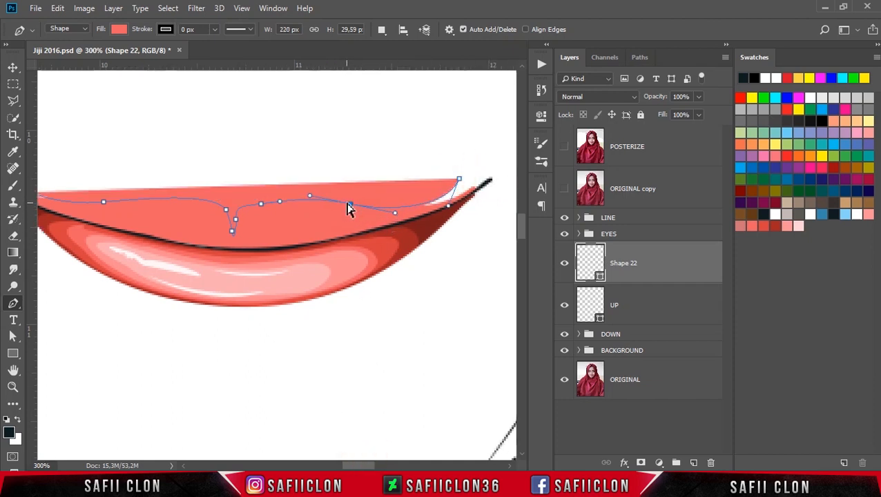
- Close the upper lip shading path loosely around the lower lip and past the left mouth corner, about 260 by 83 px overall
left_click_drag(472, 209, 422, 262)
left_click_drag(268, 316, 240, 316)
left_click(145, 313)
left_click(105, 287)
left_click(63, 259)
left_click_drag(370, 468, 363, 468)
left_click_drag(128, 268, 85, 206)
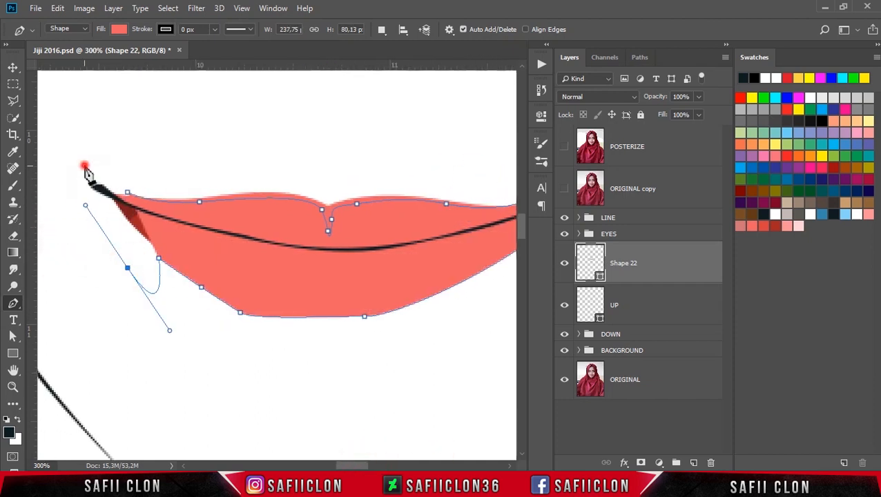
left_click_drag(85, 165, 89, 164)
left_click(130, 195)
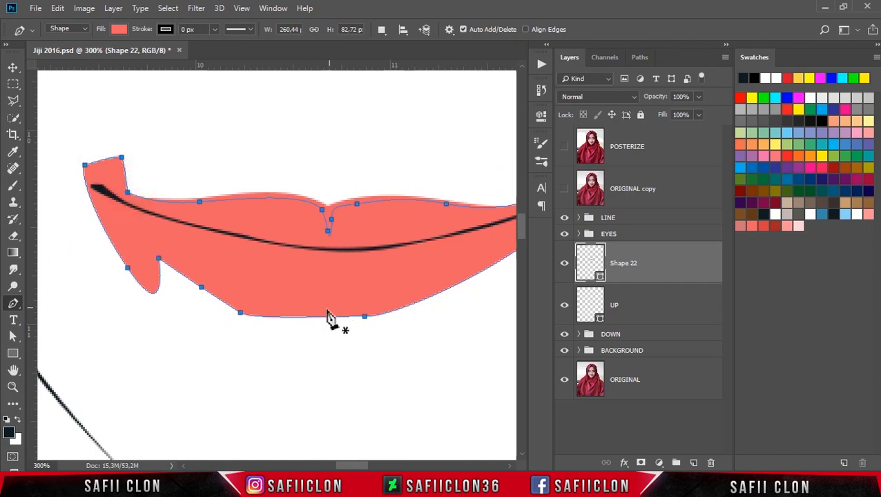
- Recolour the new upper lip shape to red d73f3e and clip it to the UP layer
double_click(600, 276)
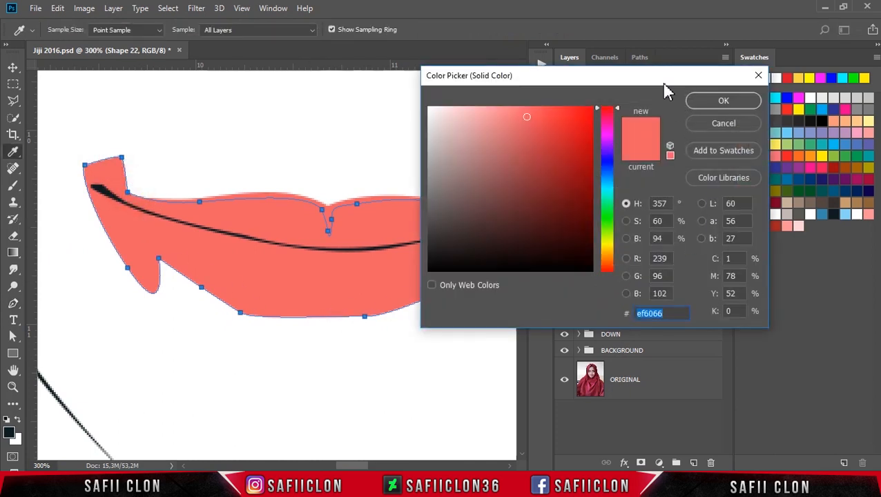
left_click_drag(664, 92, 591, 95)
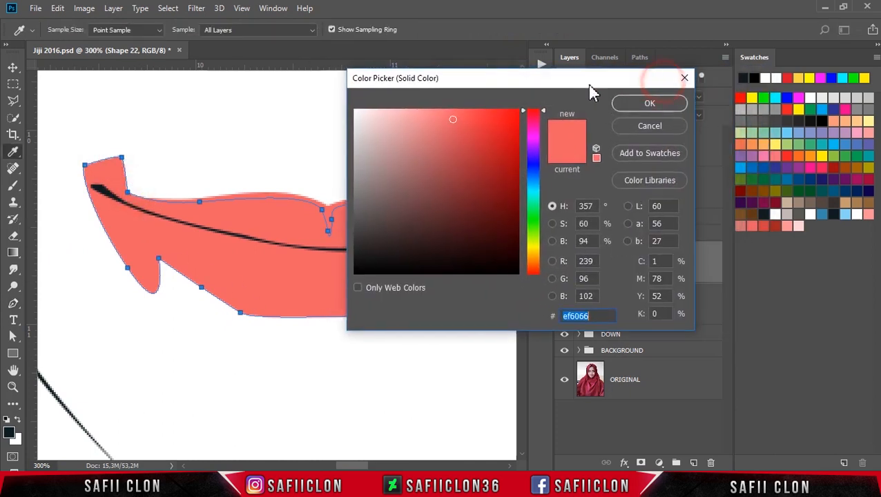
left_click(762, 225)
left_click(644, 103)
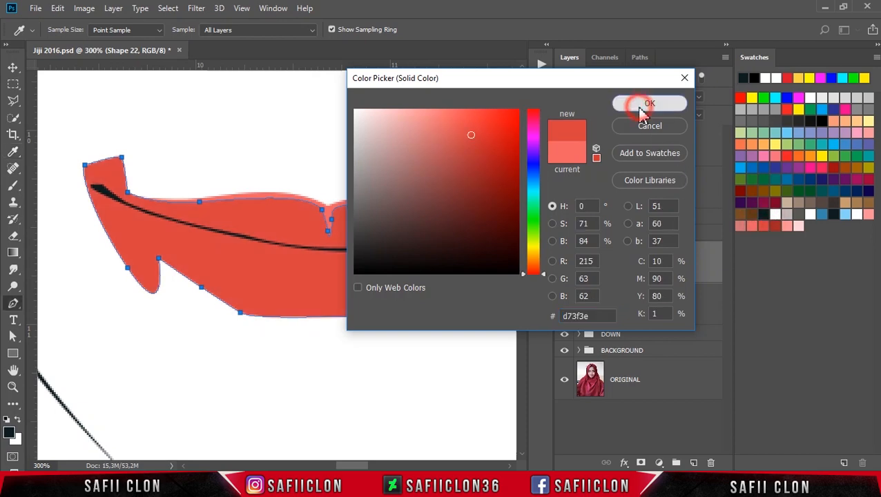
right_click(657, 267)
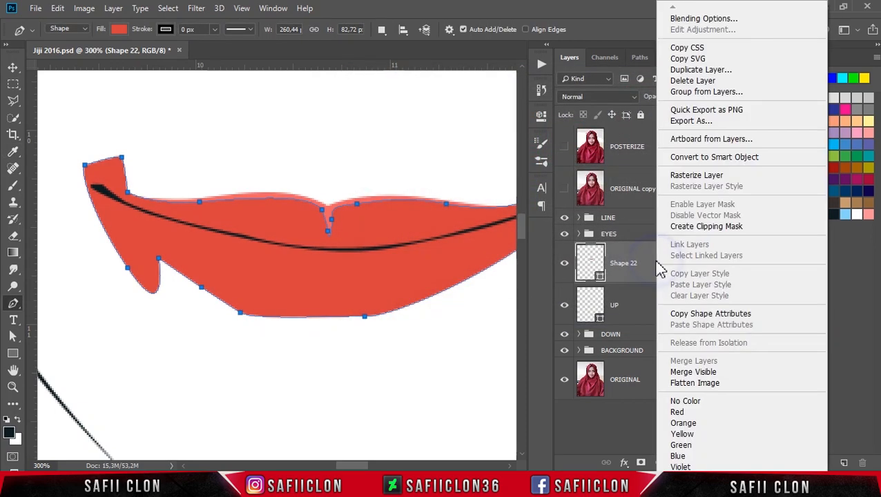
left_click(690, 225)
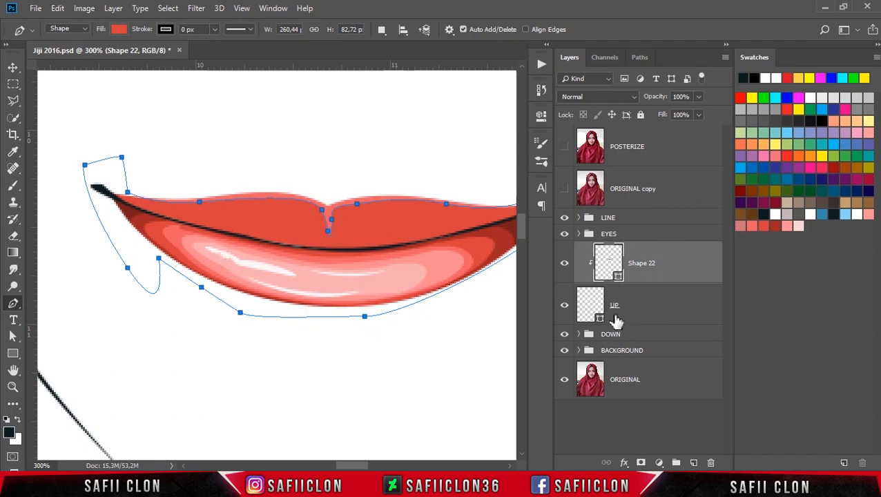
- Set the UP layer's fill to pink f88b90, sampled from the lower lip
left_click(614, 311)
double_click(599, 314)
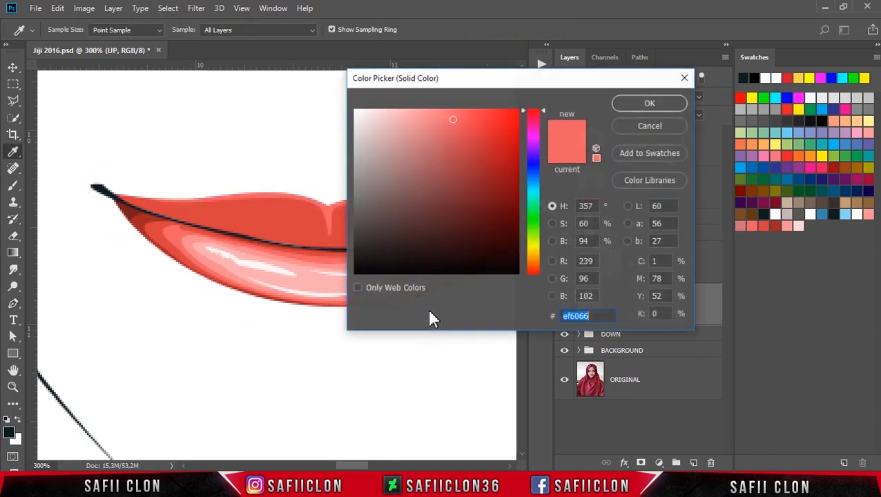
left_click(200, 245)
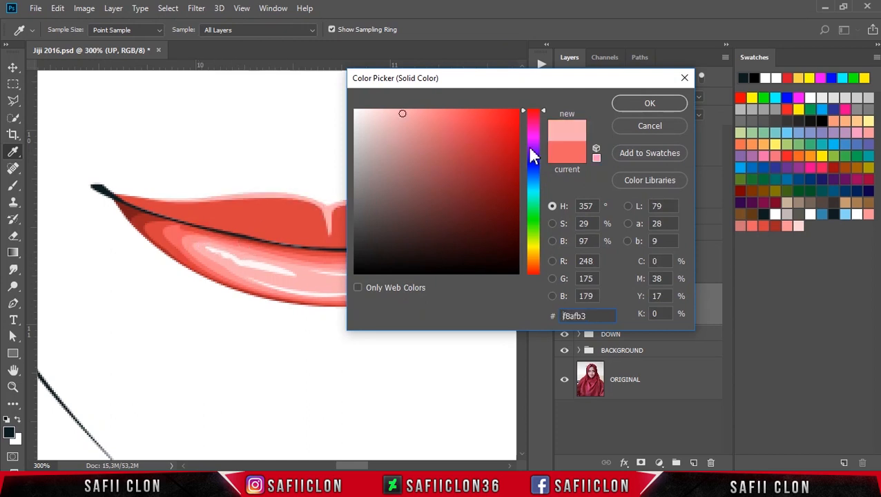
left_click(195, 242)
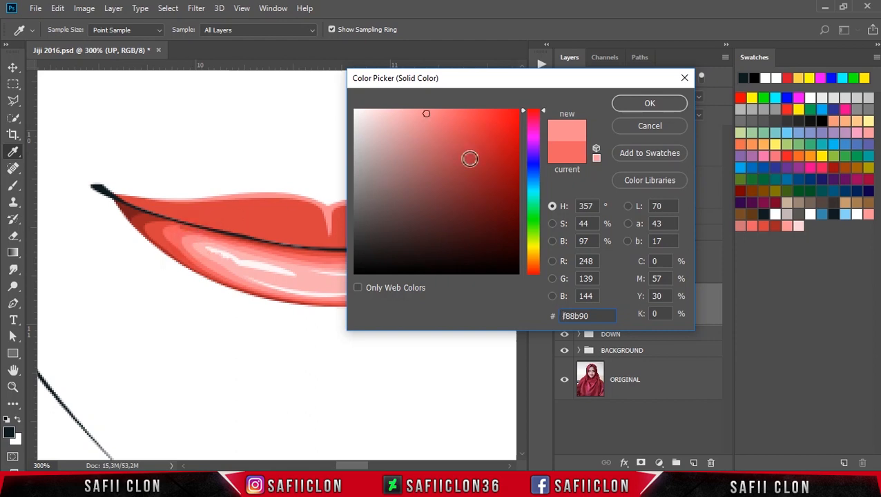
left_click(647, 103)
- Set the clipped upper lip shape's fill to coral ef6066, sampled from the lower lip, and check the lips without the path outline
left_click(652, 263)
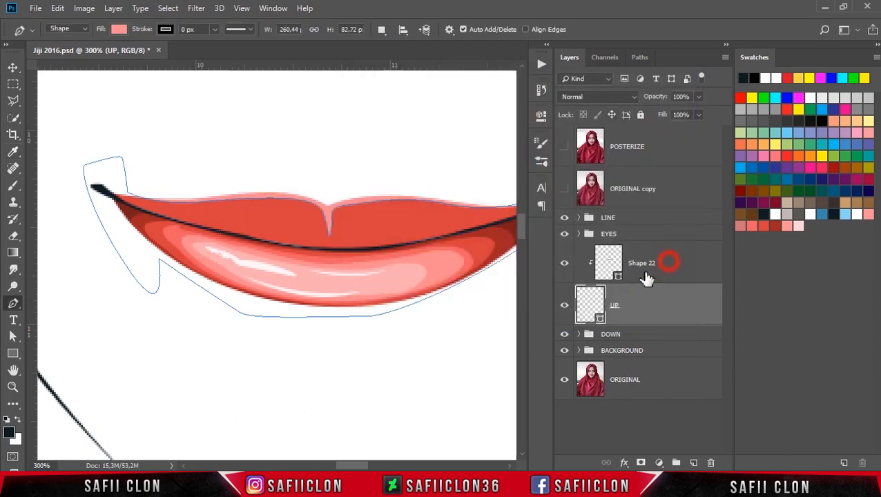
left_click(619, 283, "alt")
double_click(616, 277)
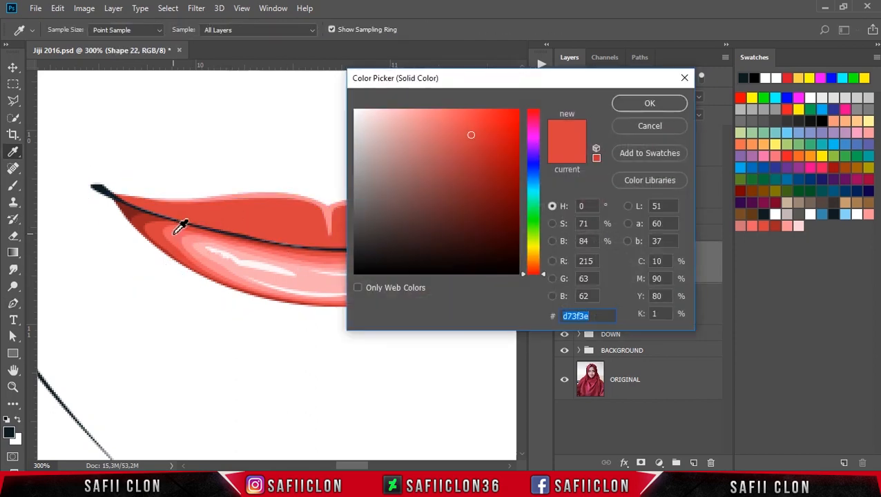
left_click(174, 230)
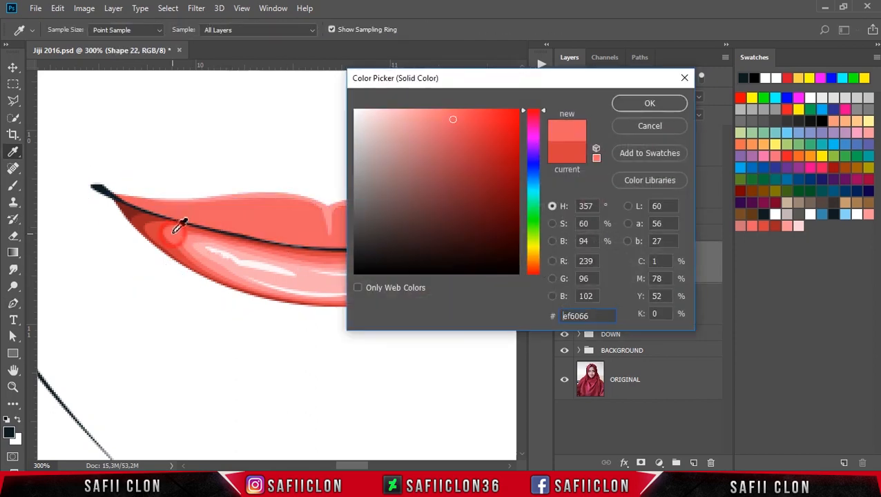
left_click(668, 104)
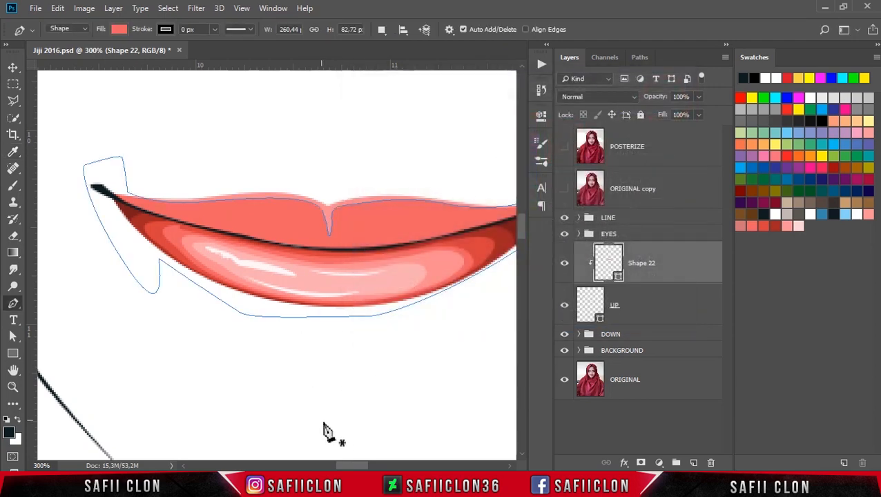
left_click_drag(357, 466, 357, 467)
key("Return")
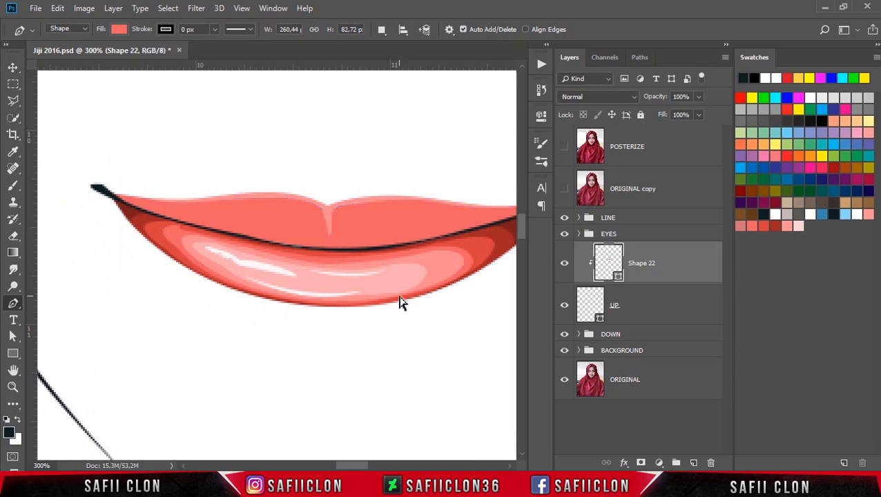
key("ctrl+h")
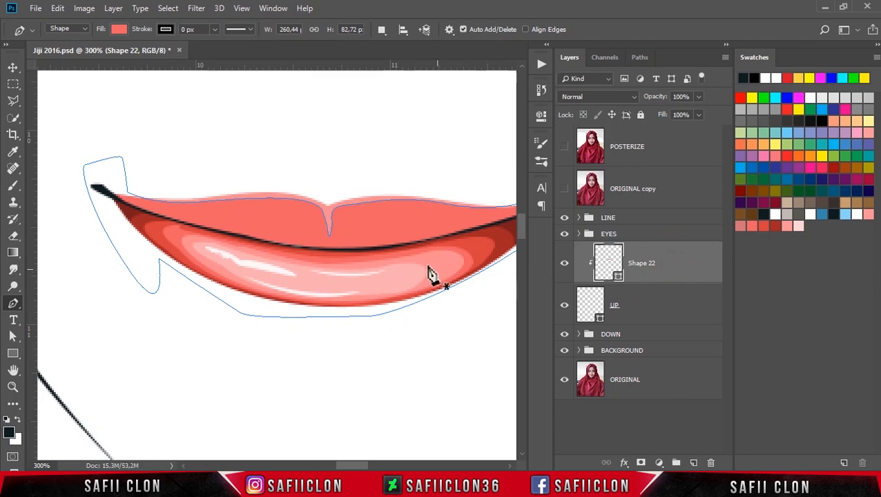
- Start a new shape layer and draw its upper edge inside the upper lip, curving under the centre dip to the right mouth corner
left_click(381, 31)
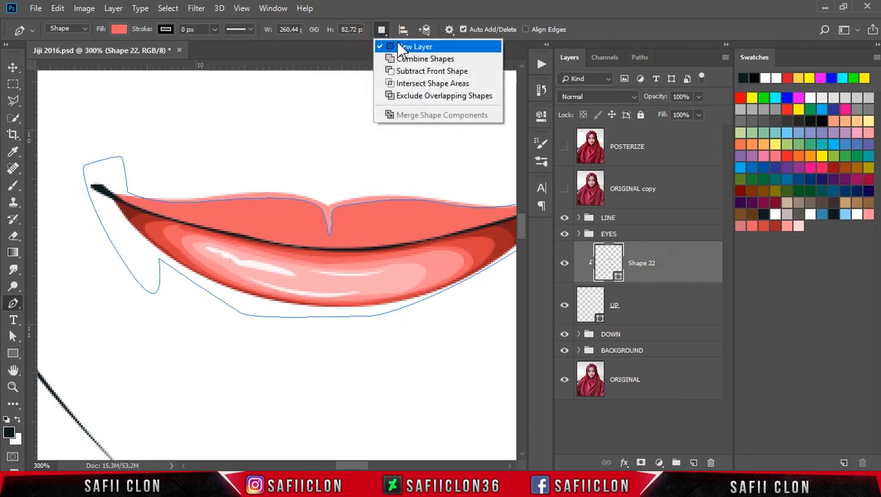
left_click(415, 47)
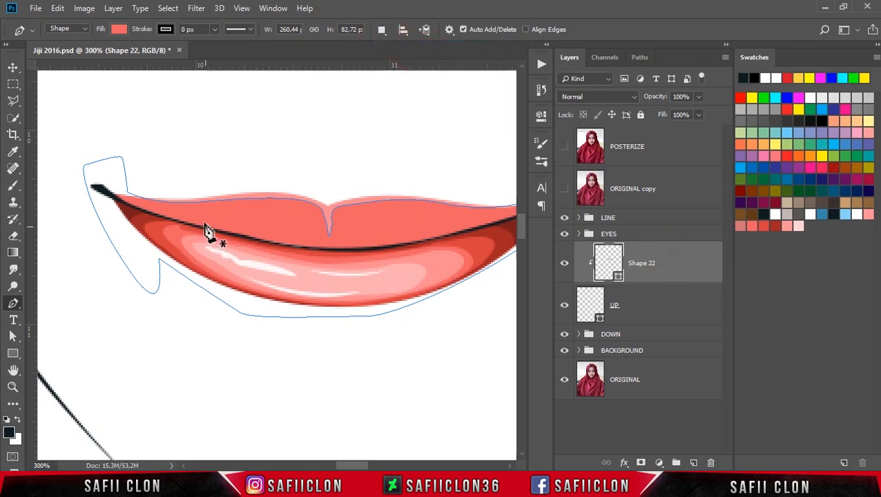
left_click(121, 193)
left_click_drag(250, 202, 339, 189)
left_click(323, 237)
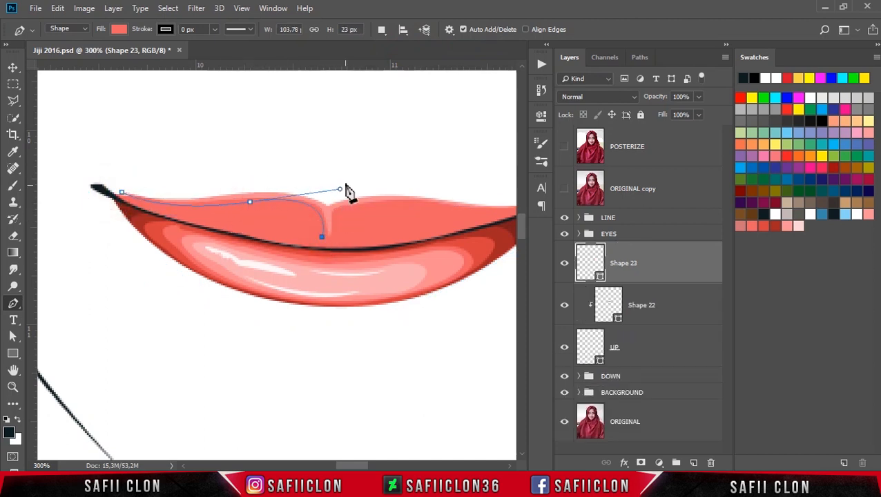
left_click_drag(250, 202, 246, 202)
mouse_move(333, 231)
left_mouse_down()
mouse_move(334, 214)
mouse_move(335, 231)
left_mouse_up()
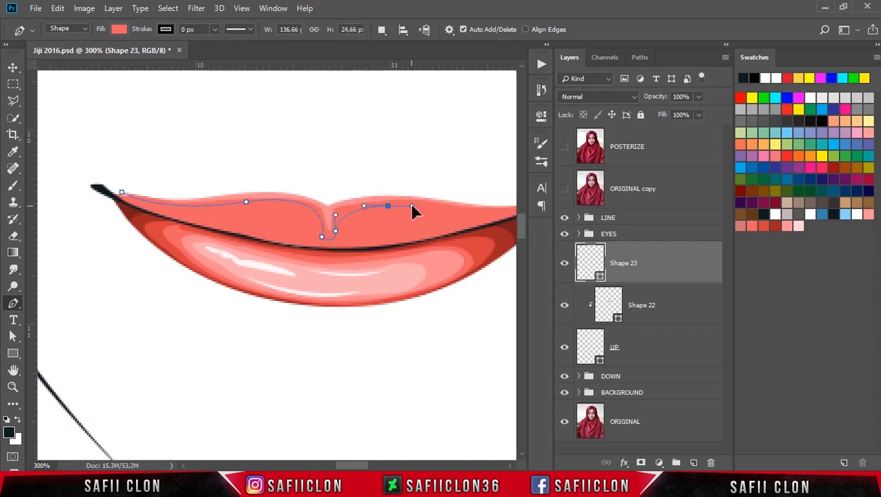
scroll(432, 220, "right", 3)
left_click_drag(459, 188, 478, 146)
key("ctrl+z")
left_click_drag(468, 183, 452, 252)
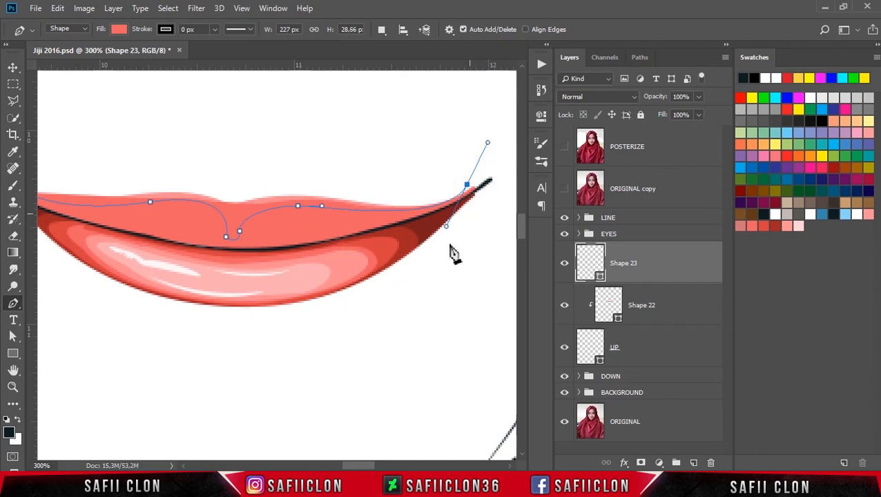
- Close the path loosely below the lower lip and around the left mouth corner, about 263 by 101 px overall
left_click(422, 279)
left_click(212, 348)
left_click(133, 349)
left_click(101, 319)
left_click(89, 307)
left_click_drag(361, 466, 352, 466)
left_click_drag(78, 236, 61, 193)
left_click(67, 169)
left_click(103, 192)
- Clip the new upper lip shape to the UP layer and set its fill to red d73f3e, sampled from the lower lip
right_click(645, 262)
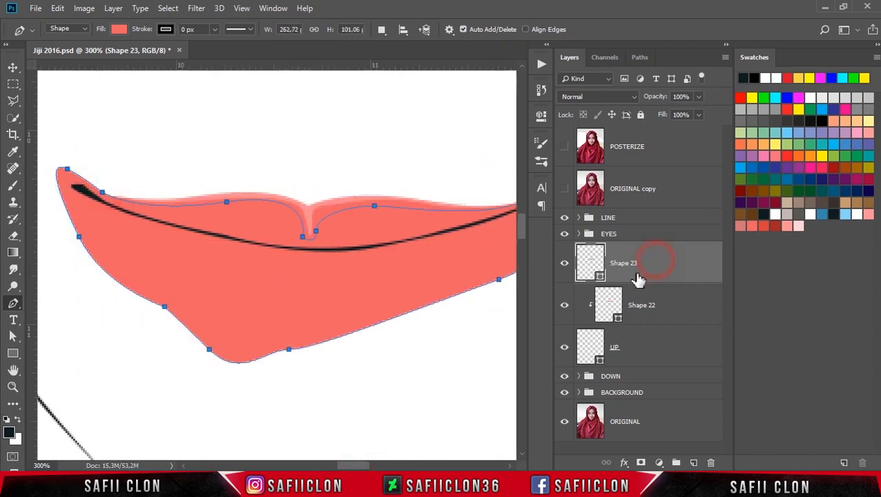
left_click(641, 227)
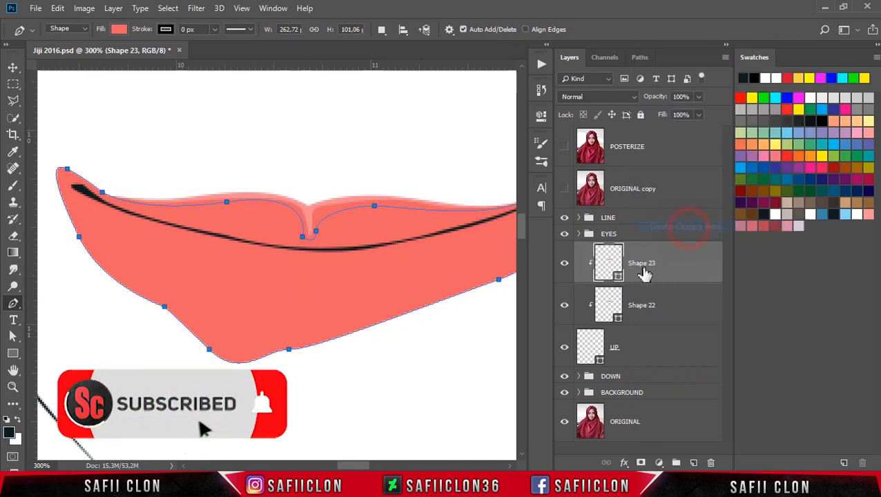
double_click(609, 280)
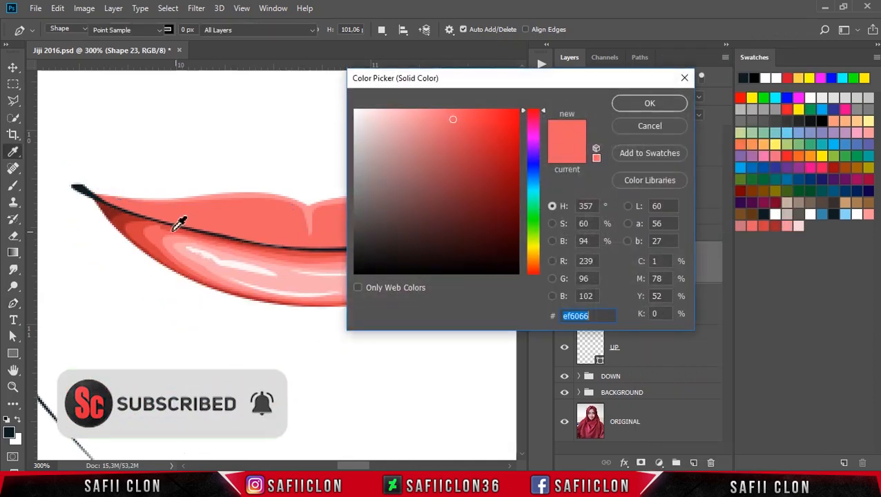
left_click(141, 221)
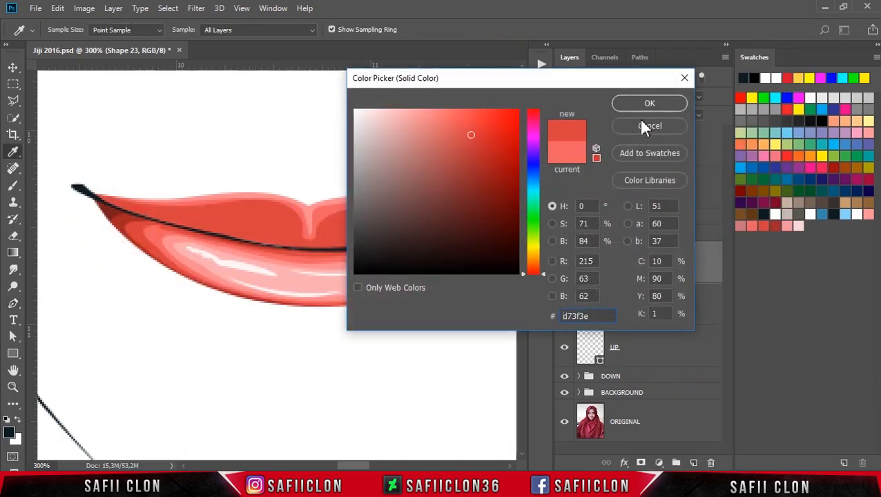
left_click(648, 102)
key("Return")
- Examine the red upper lip shading against the whole portrait and return to a close view of the mouth
key("ctrl+minus")
key("ctrl+minus")
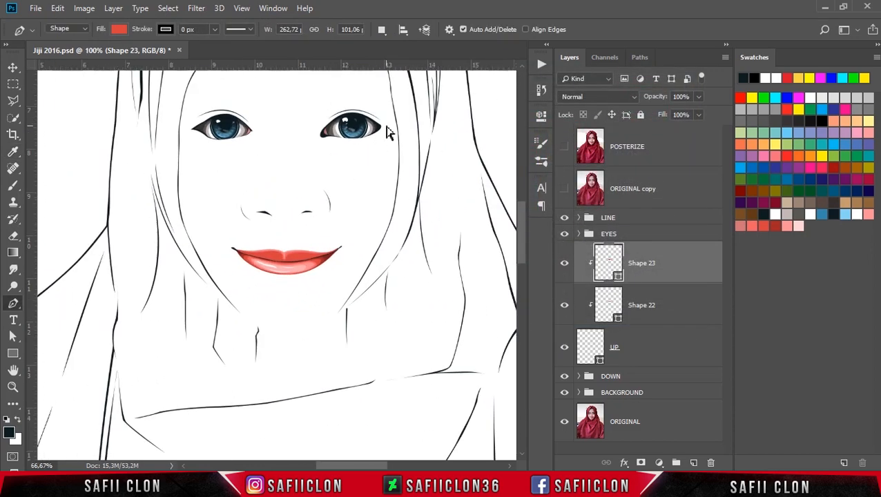
key("ctrl+minus")
key("ctrl+minus")
key("ctrl+minus")
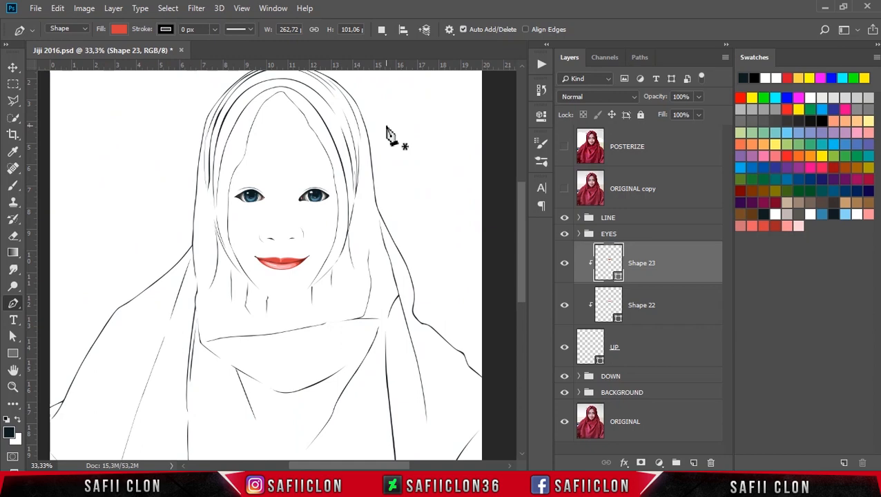
key("ctrl+plus")
key("ctrl+plus")
key("ctrl+plus")
key("ctrl+plus")
key("ctrl+plus")
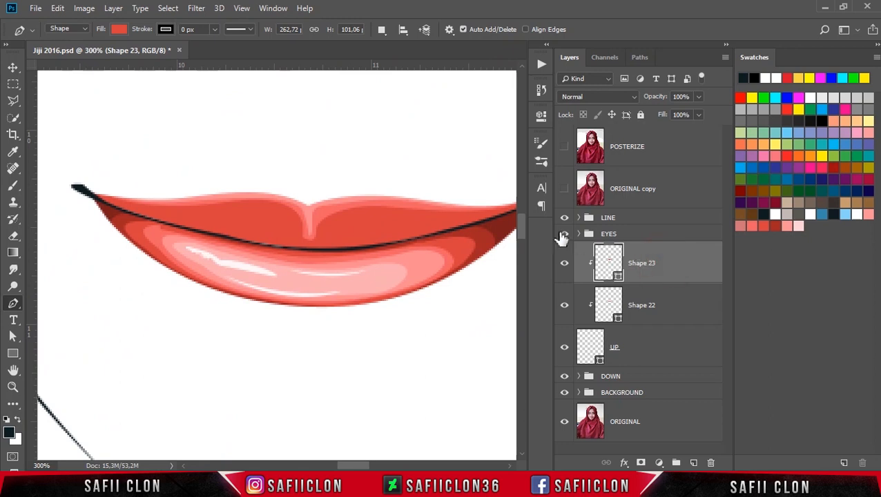
- Start a new shape layer and draw a deeper shadow edge across the upper lip, dipping at the centre and folding back on the right
left_click(381, 29)
left_click(407, 47)
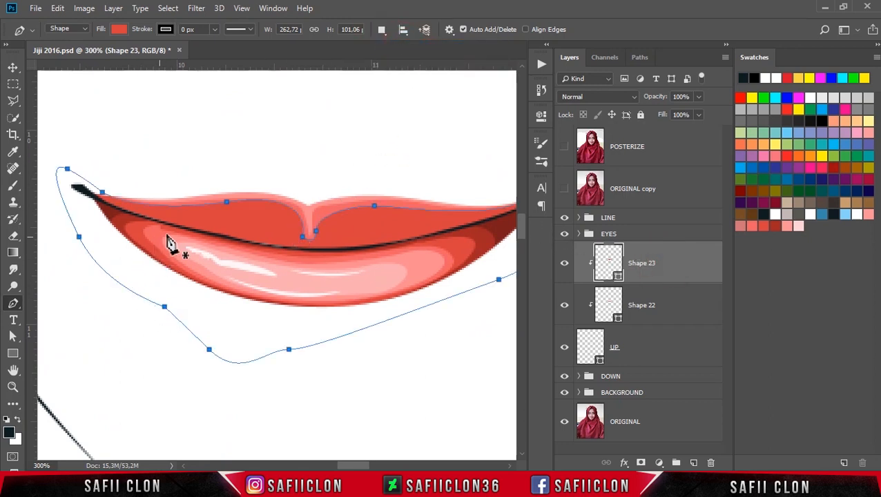
left_click(170, 213)
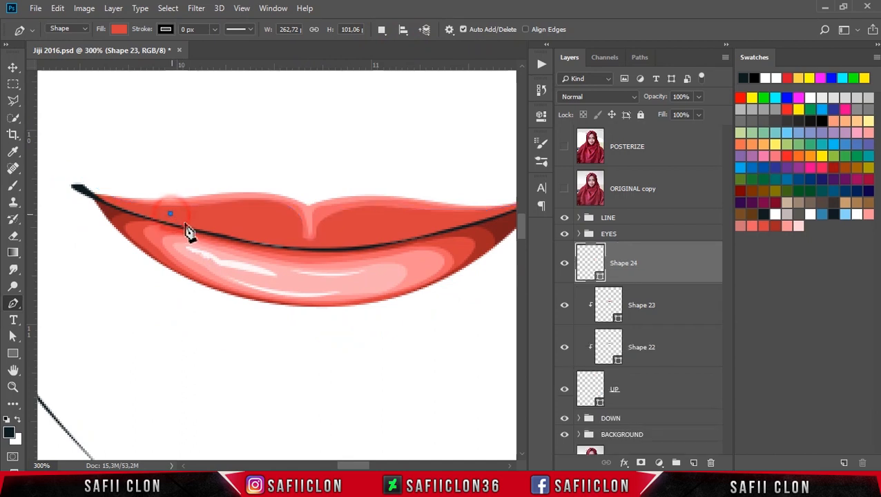
left_click_drag(230, 226, 259, 226)
left_click_drag(295, 234, 346, 223)
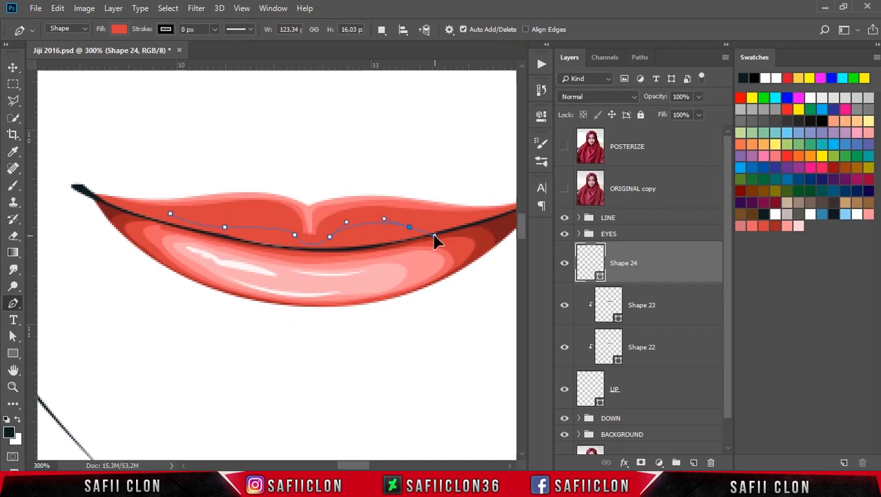
left_click_drag(434, 225, 466, 217)
left_click_drag(428, 239, 386, 238)
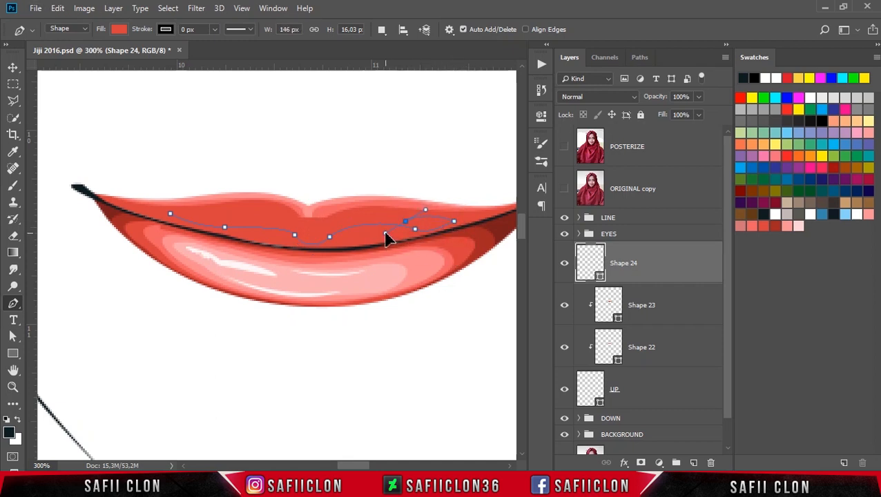
- Continue the shadow path past the right mouth corner and loosely back beneath the lower lip towards the left
left_click_drag(357, 469, 364, 469)
left_click_drag(456, 184, 470, 255)
left_click_drag(350, 338, 307, 348)
left_click_drag(159, 360, 114, 349)
left_click(72, 335)
left_click(52, 285)
left_click_drag(357, 466, 344, 466)
- Close the shadow path around the left mouth corner with a pointed fold in the upper lip, about 249 by 101 px overall
left_click(204, 223)
left_click(197, 160)
key("ctrl+z")
left_click(213, 183)
left_click_drag(350, 208, 439, 196)
left_click(350, 208, "alt")
left_click_drag(296, 213, 264, 207)
left_click_drag(353, 465, 363, 465)
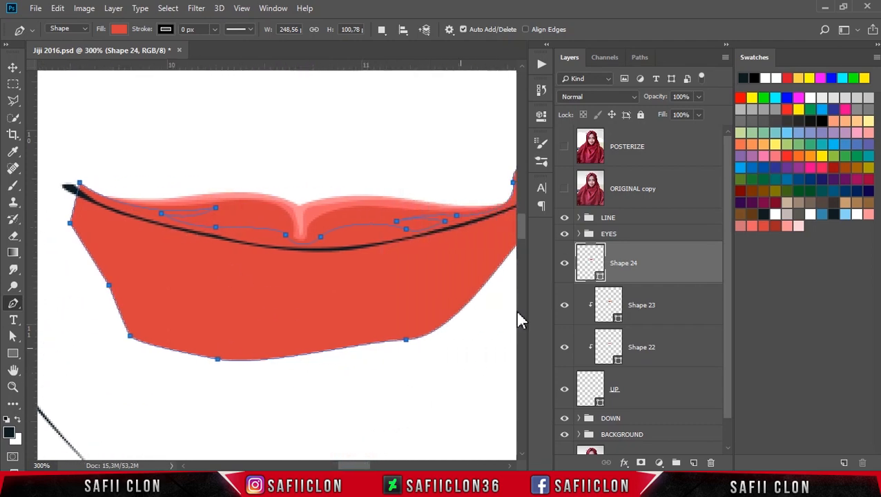
- Clip the shadow shape to the UP layer and set its fill to dark red a32524, sampled from the lower lip
right_click(656, 268)
left_click(704, 227)
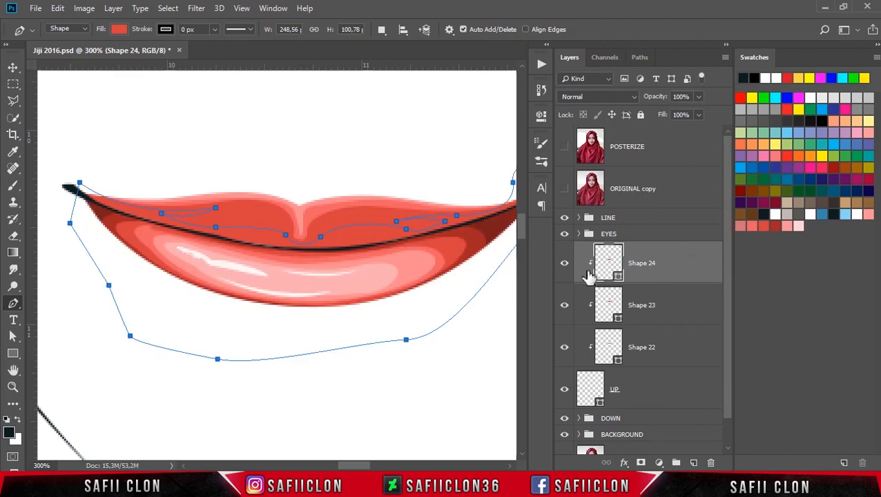
double_click(616, 277)
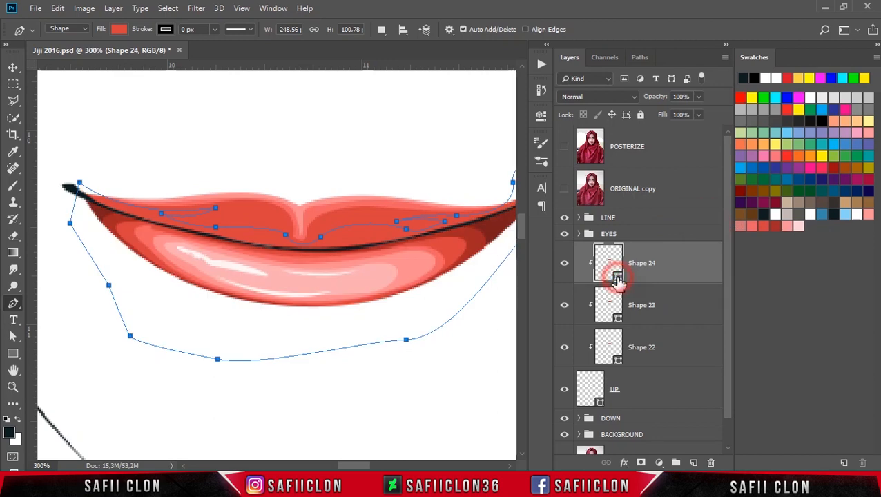
left_click(119, 211)
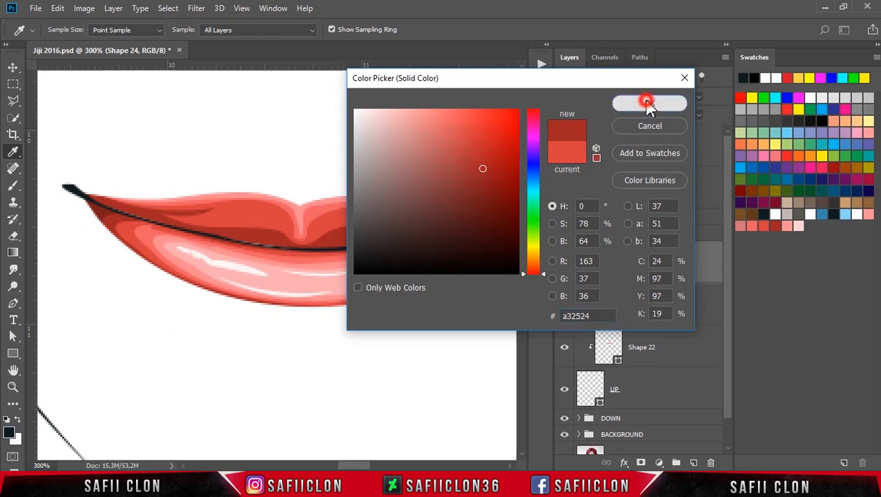
left_click(647, 102)
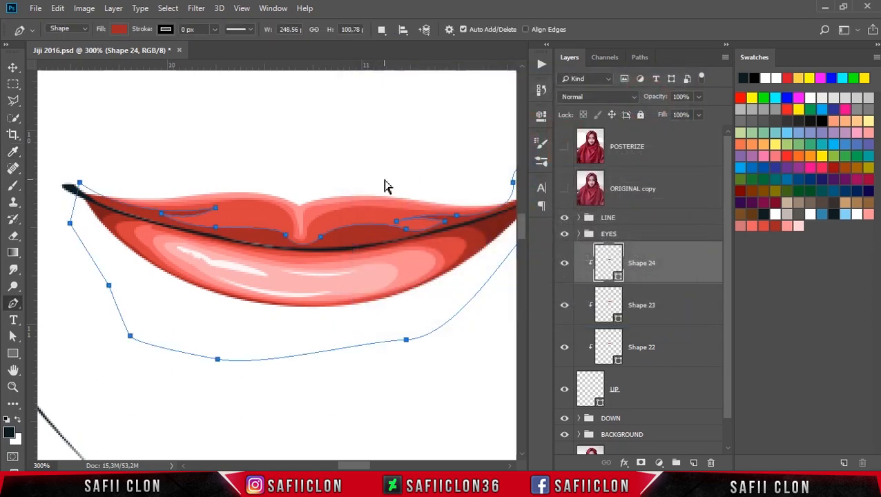
key("Return")
- Examine the dark red folds of the upper lip at full-portrait scale and close up again
key("ctrl+minus")
key("ctrl+minus")
key("ctrl+minus")
key("ctrl+minus")
key("ctrl+minus")
key("ctrl+minus")
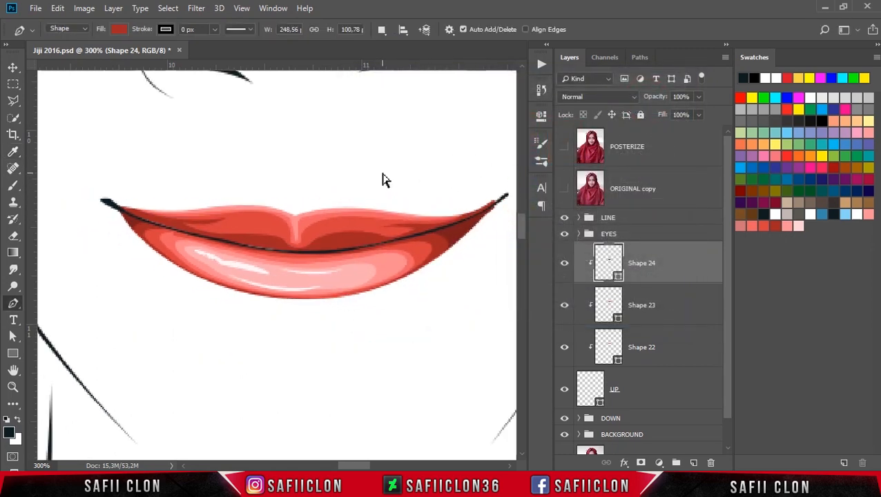
key("ctrl+minus")
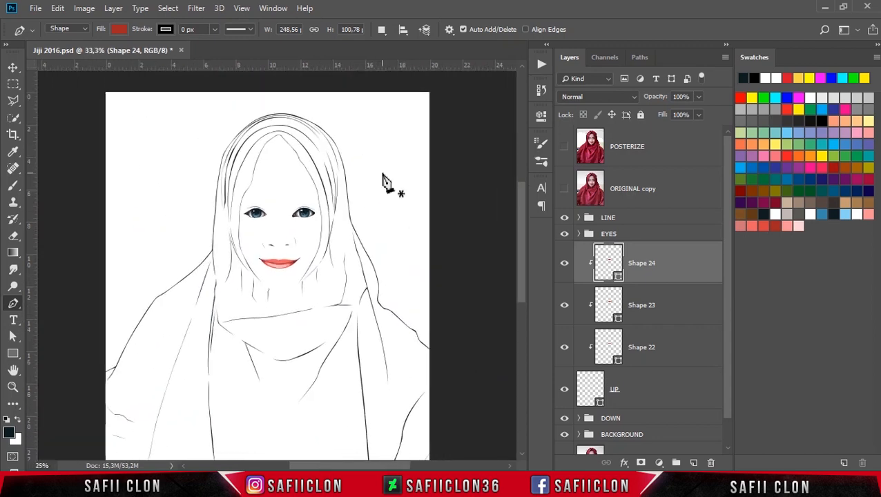
key("ctrl+plus")
key("ctrl+plus")
key("ctrl+plus")
key("ctrl+plus")
key("ctrl+plus")
key("ctrl+plus")
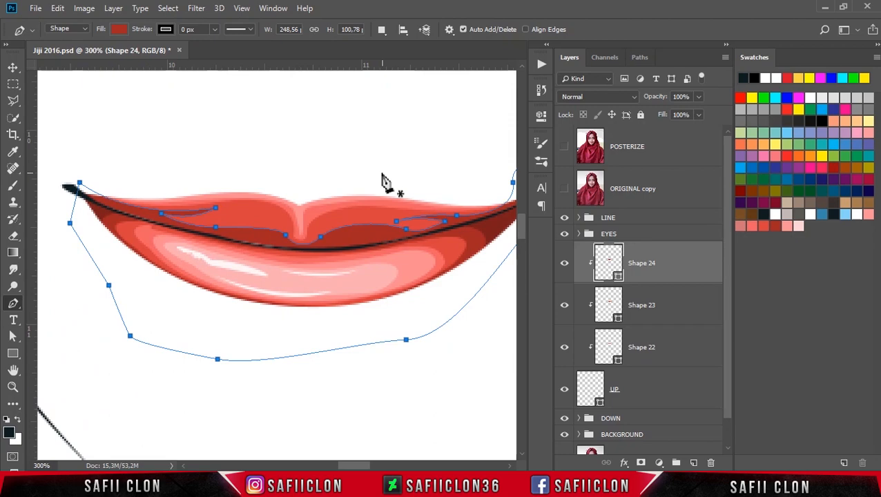
- Start a new shape layer and draw its upper edge just above the mouth line, from the left corner across to the right side
left_click(382, 29)
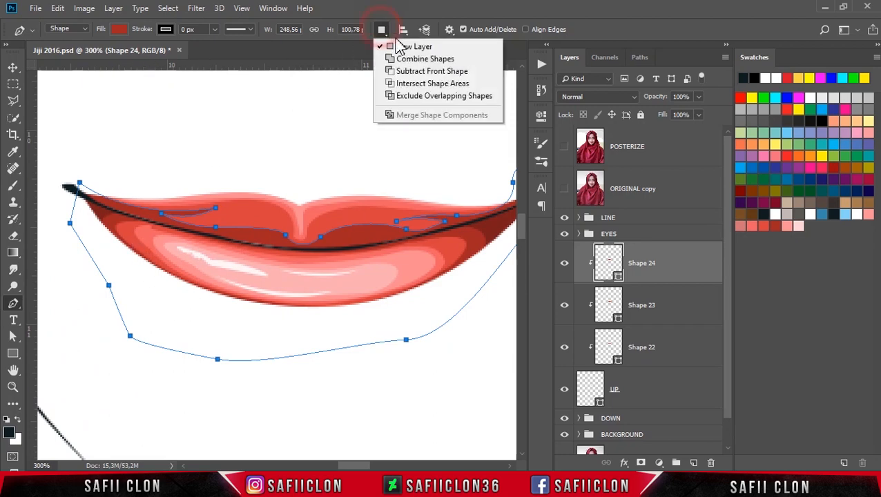
left_click(403, 44)
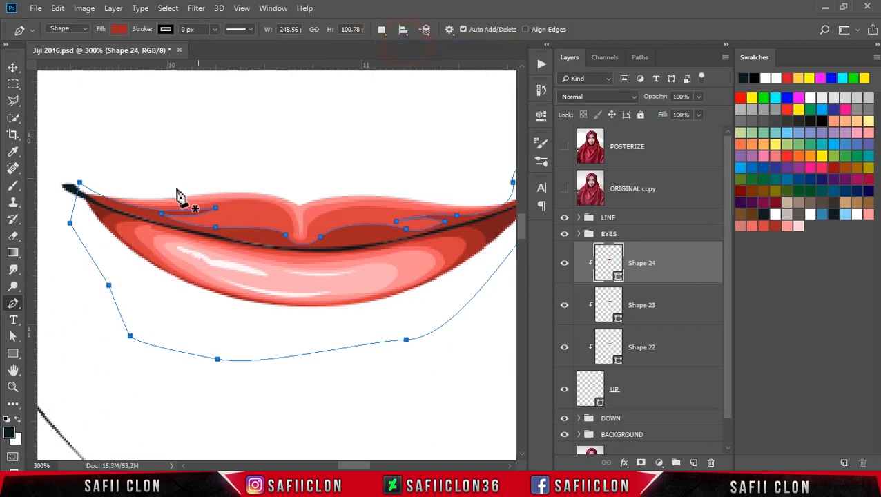
left_click(115, 209)
left_click_drag(136, 209, 149, 215)
left_click_drag(244, 237, 319, 247)
left_click_drag(393, 235, 408, 243)
key("ctrl+z")
left_click_drag(344, 239, 398, 235)
key("ctrl+z")
key("ctrl+z")
left_click_drag(451, 221, 460, 224)
- Close the mouth-line shadow path around the right corner, below the lower lip and past the left corner, about 269 by 103 px overall
left_click_drag(359, 465, 369, 465)
left_click_drag(382, 186, 389, 162)
left_click_drag(410, 246, 164, 341)
left_click_drag(260, 346, 164, 341)
left_click(118, 340)
left_click(89, 337)
left_click_drag(363, 465, 347, 465)
left_click_drag(168, 221, 160, 189)
left_click(166, 146)
left_click(186, 151)
left_click(219, 210)
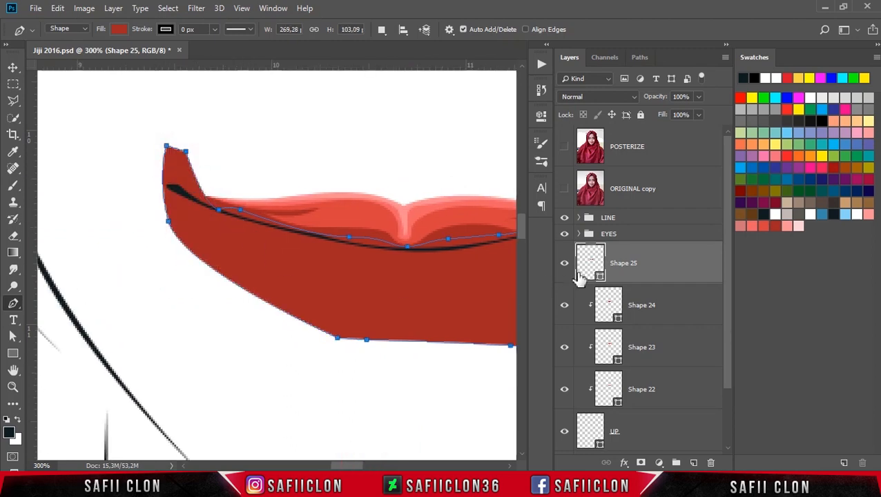
- Clip the mouth-line shadow to the UP layer and set its fill to maroon 7a1c1b, sampled from the lower lip's corner
right_click(665, 269)
left_click(675, 225)
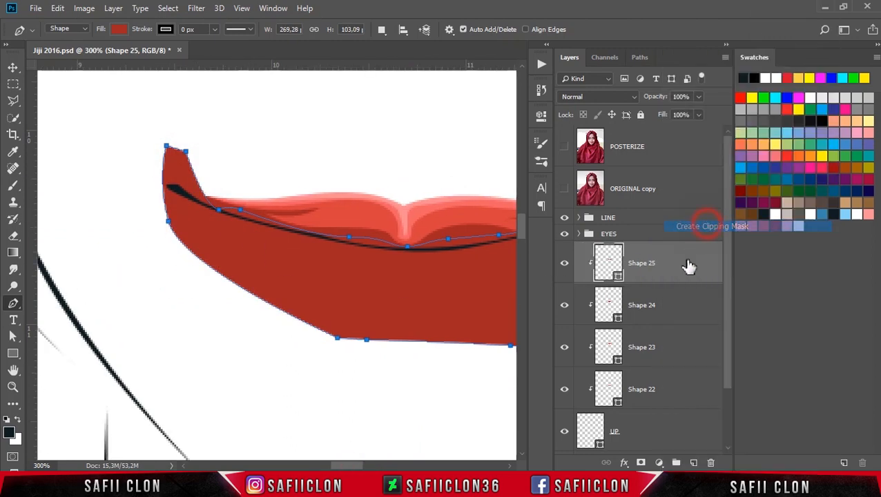
double_click(616, 281)
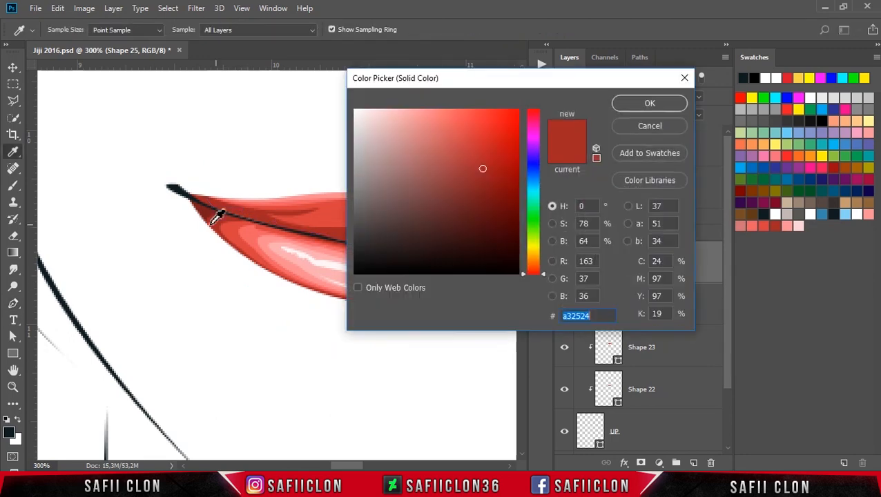
left_click(208, 205)
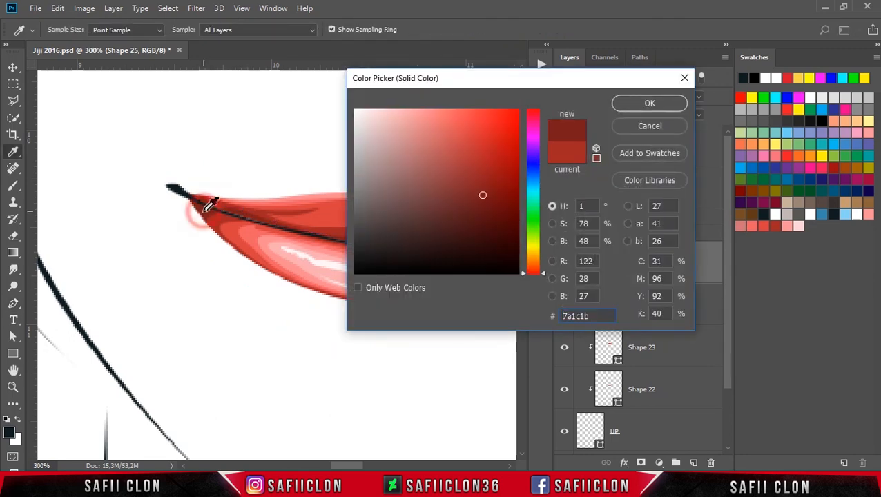
left_click(677, 103)
key("Return")
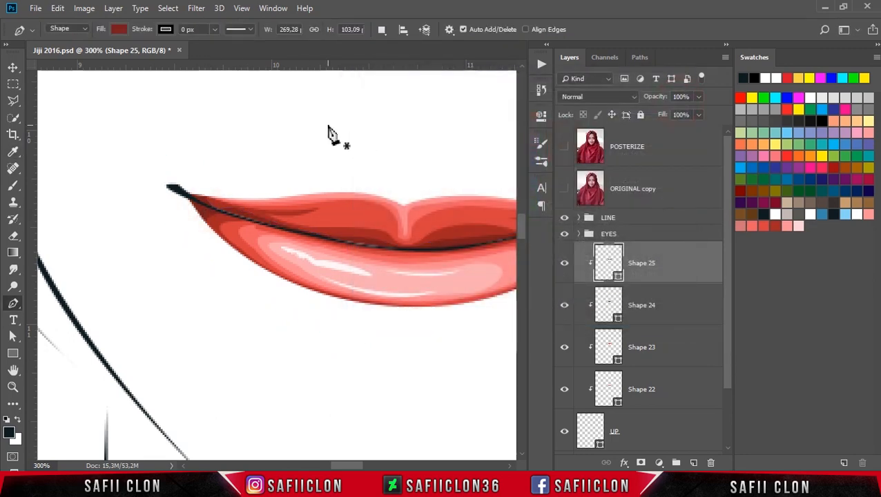
- Examine the upper lip with its maroon mouth-line shadow across the whole portrait and in close-up
key("ctrl+minus")
key("ctrl+minus")
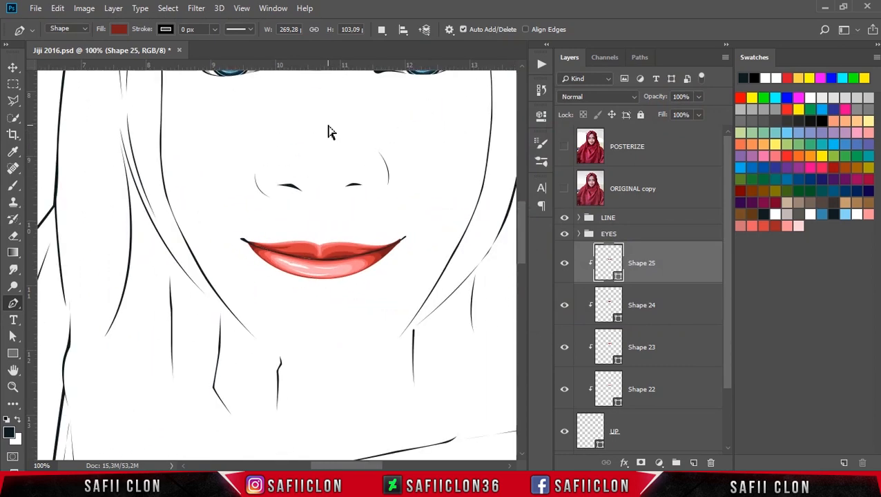
key("ctrl+minus")
key("ctrl+minus")
key("ctrl+minus")
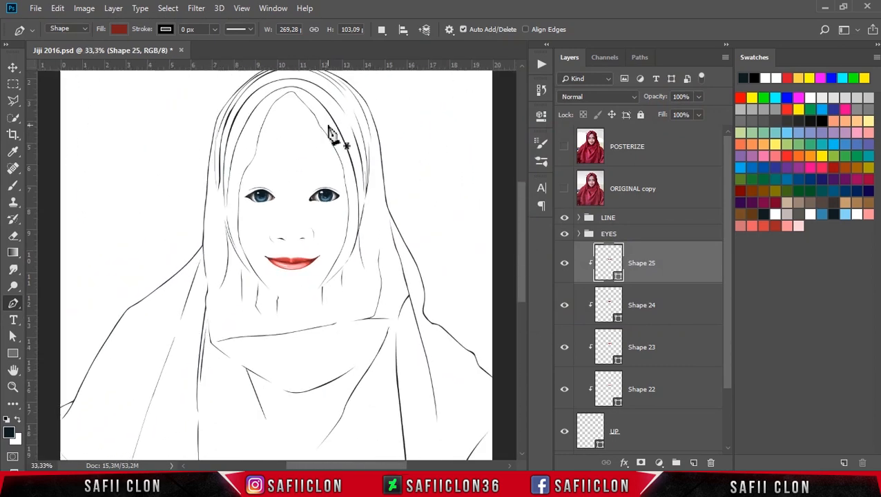
key("ctrl+minus")
key("ctrl+plus")
key("ctrl+plus")
key("ctrl+plus")
key("ctrl+plus")
key("ctrl+plus")
key("ctrl+plus")
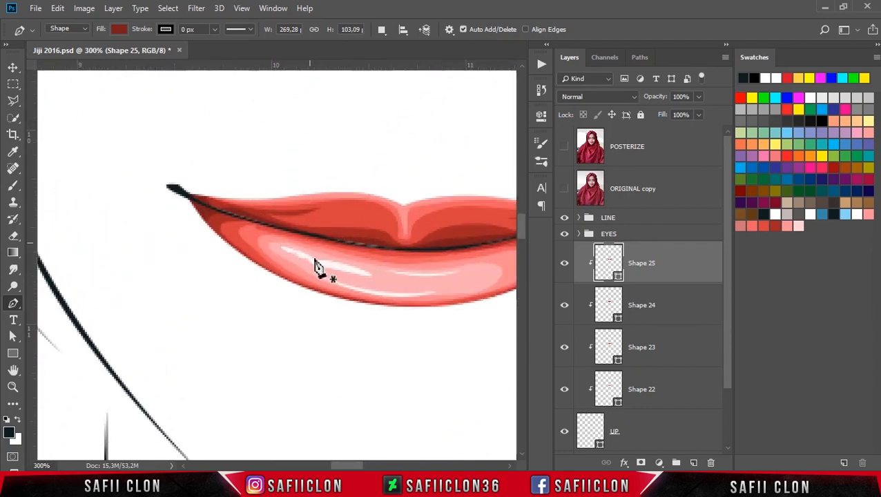
left_click_drag(352, 467, 359, 465)
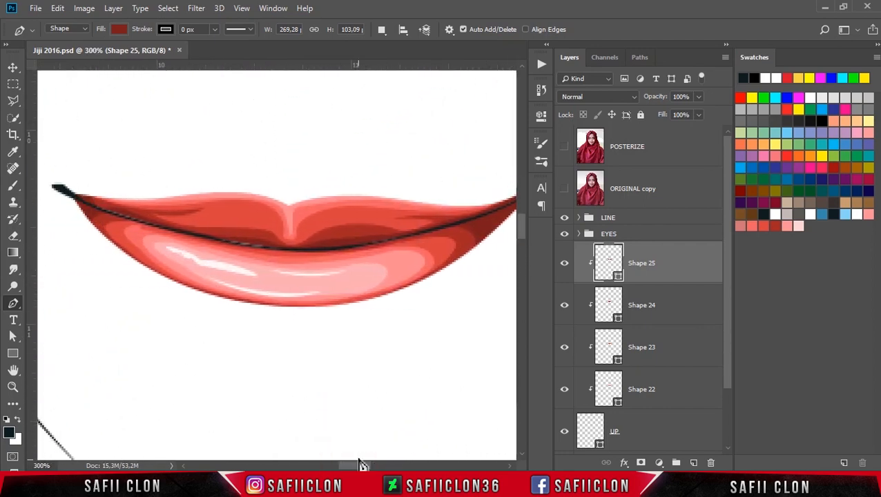
- Refine the upper edge of the red Shape 23 by adjusting its anchor points and handles around the upper lip's centre dip
left_click(350, 299, "ctrl")
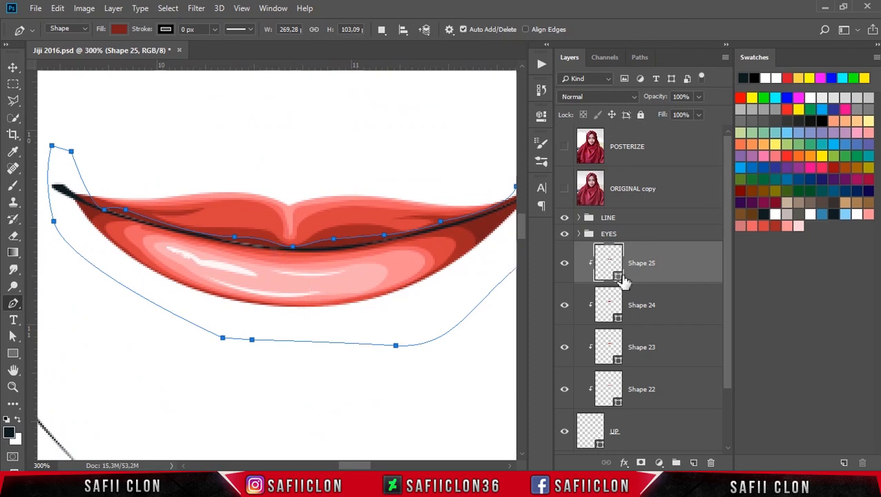
left_click(664, 312)
left_click(681, 360)
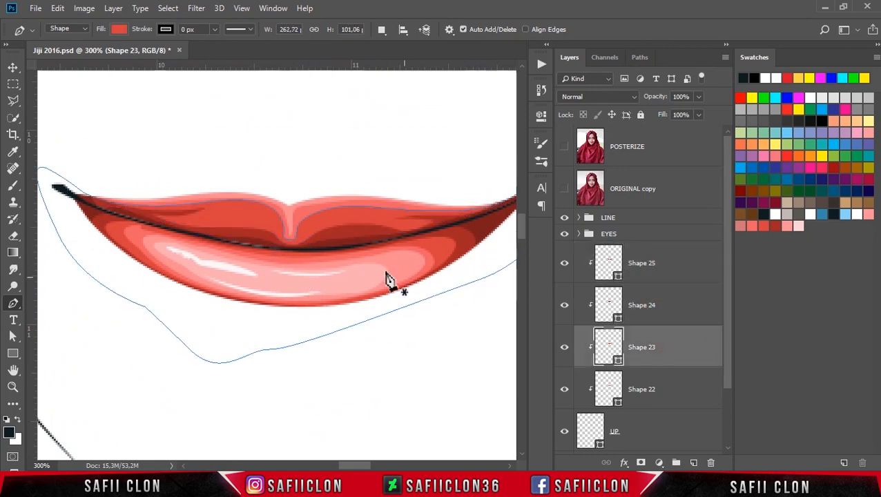
left_click(297, 214)
left_click_drag(354, 206, 342, 208)
key("ctrl+z")
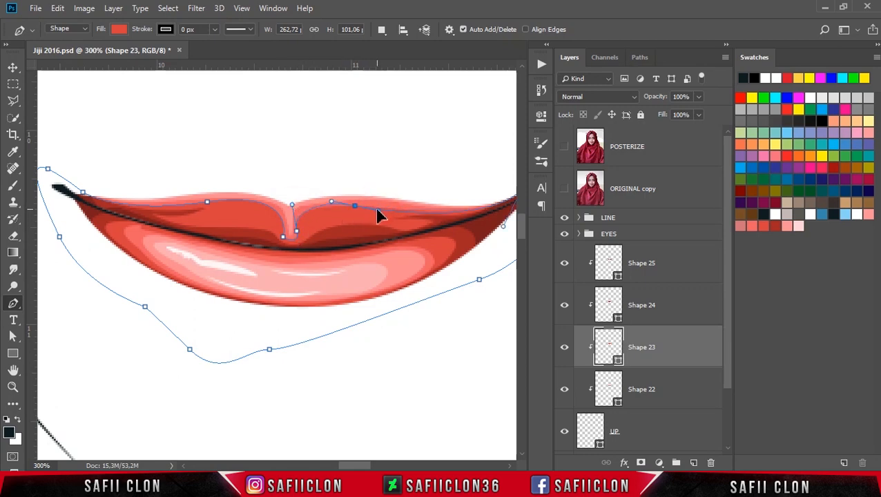
left_click(355, 207)
left_click_drag(345, 216, 313, 218)
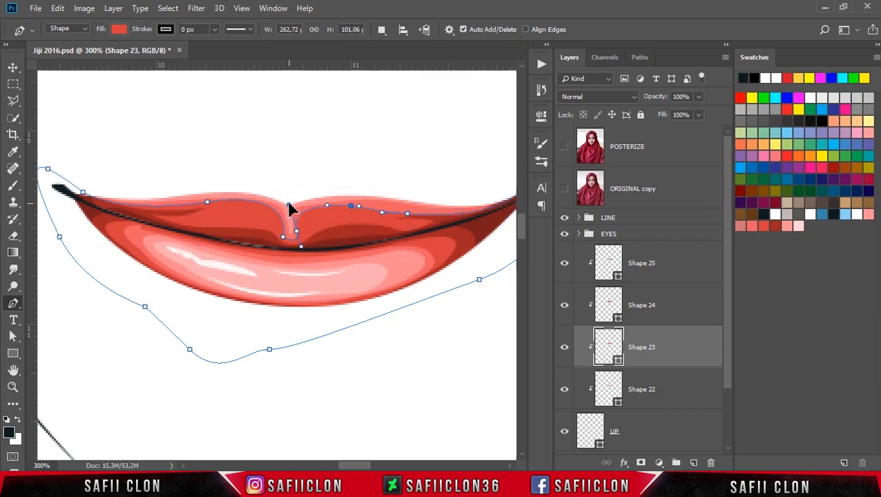
left_click(284, 238)
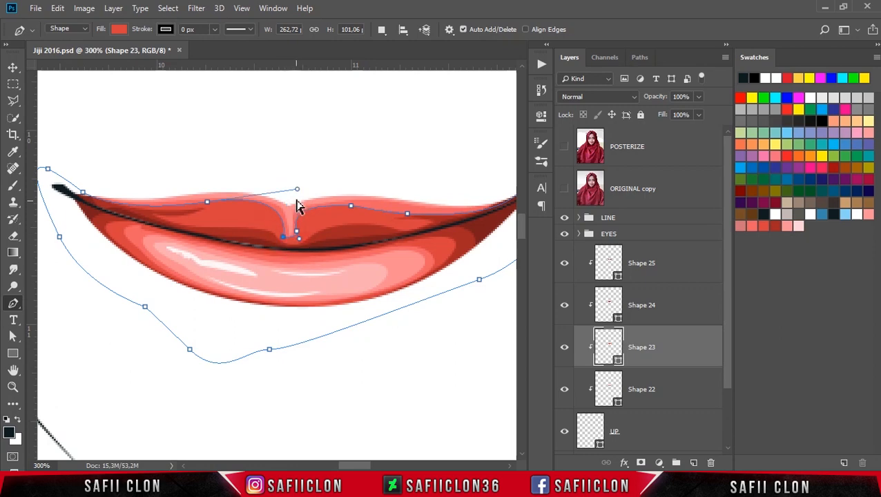
left_click_drag(297, 189, 286, 188)
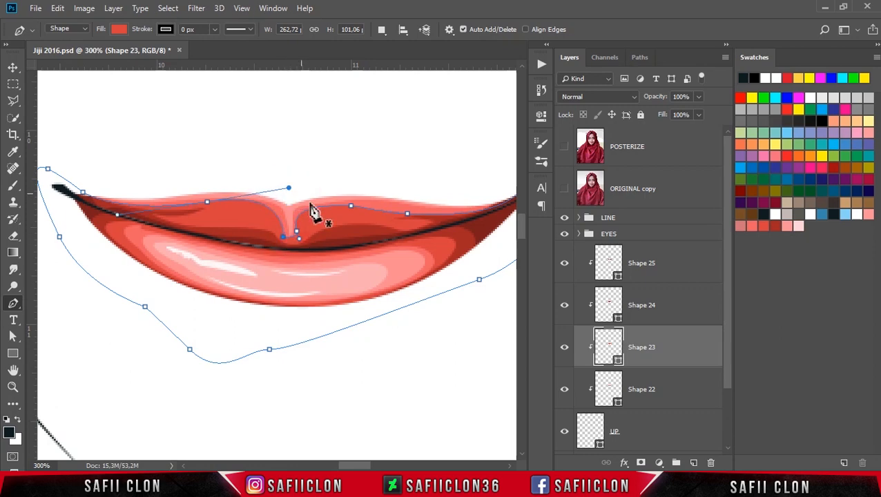
- Smooth the outline of the light red Shape 22 just right of the upper lip's centre dip
left_click(673, 392)
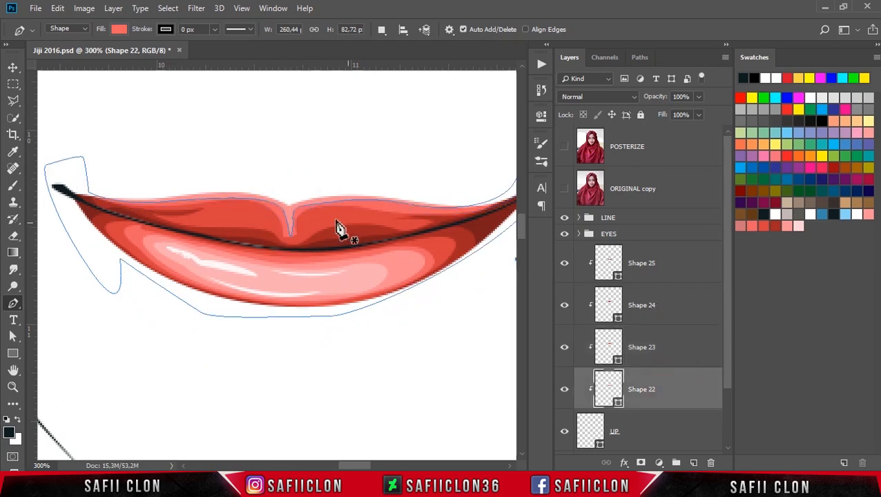
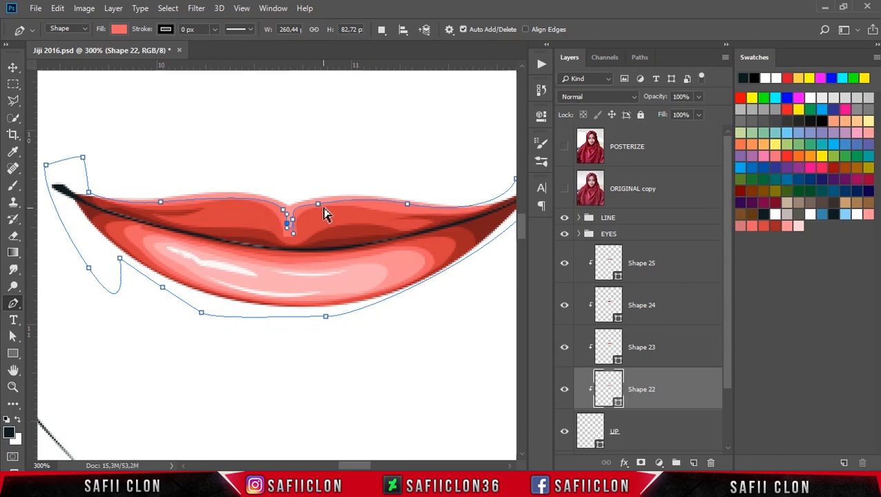
left_click(314, 202)
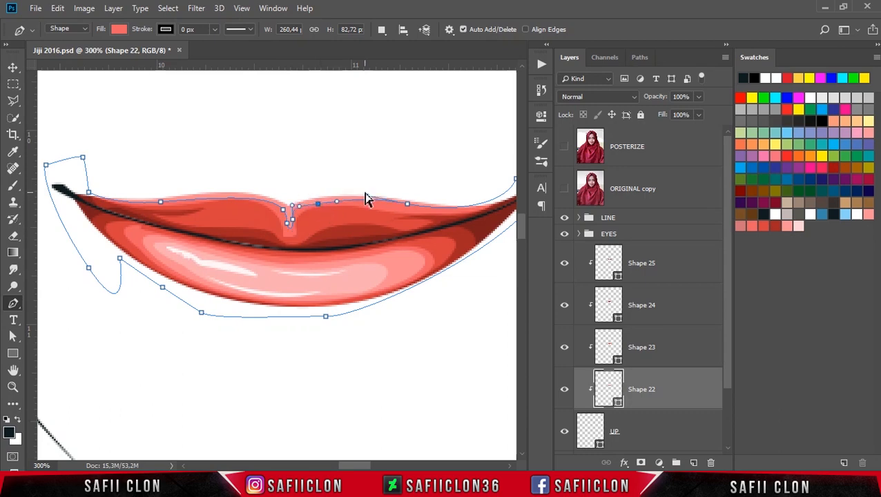
key("Return")
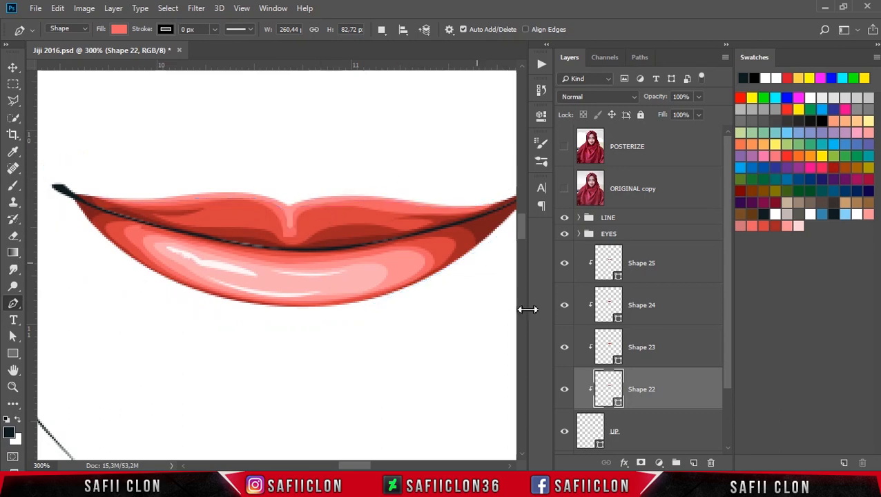
- Reshape the upper edge of the dark red Shape 24 by moving its anchor points on both sides of the centre dip
left_click(672, 304)
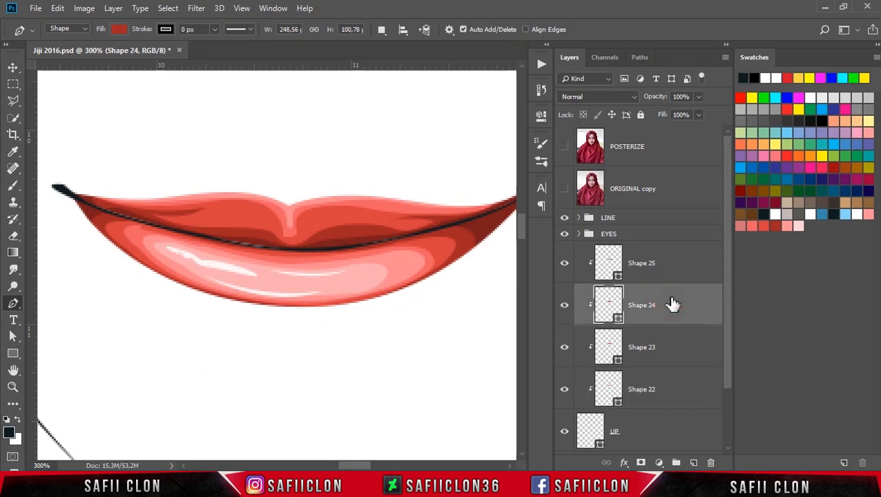
left_click(325, 236, "ctrl")
left_click_drag(371, 221, 414, 233)
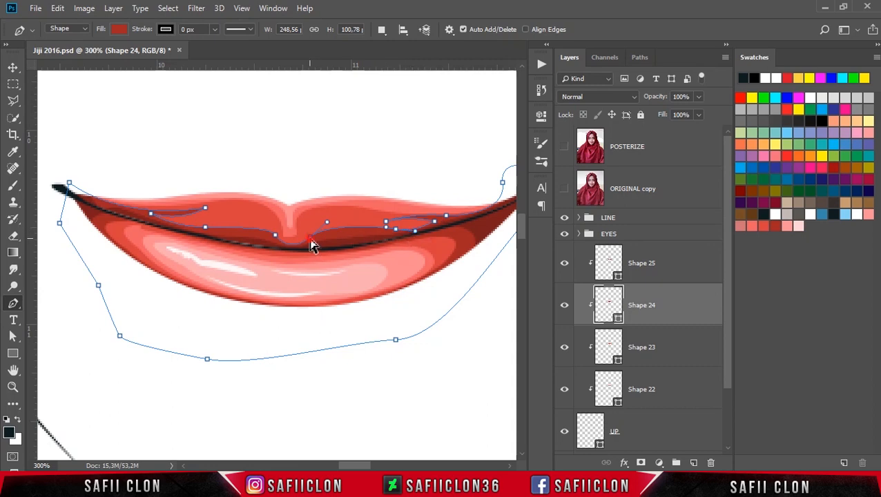
left_click_drag(322, 226, 319, 232)
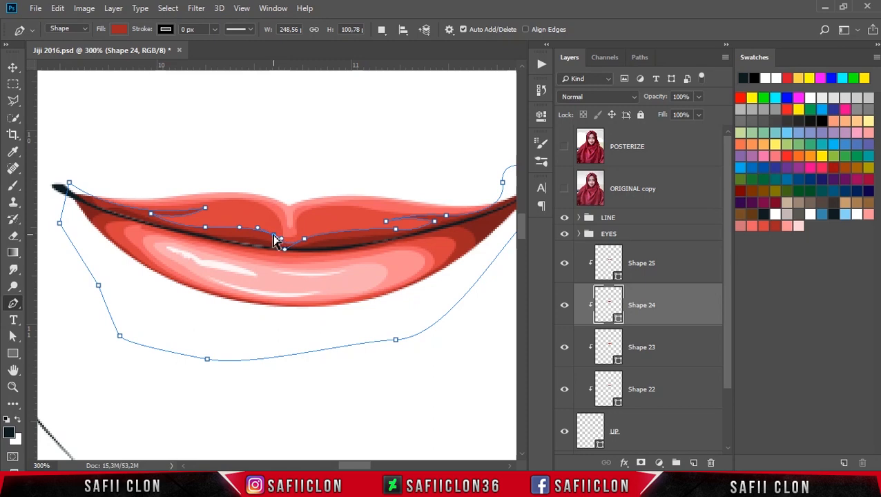
left_click(206, 228)
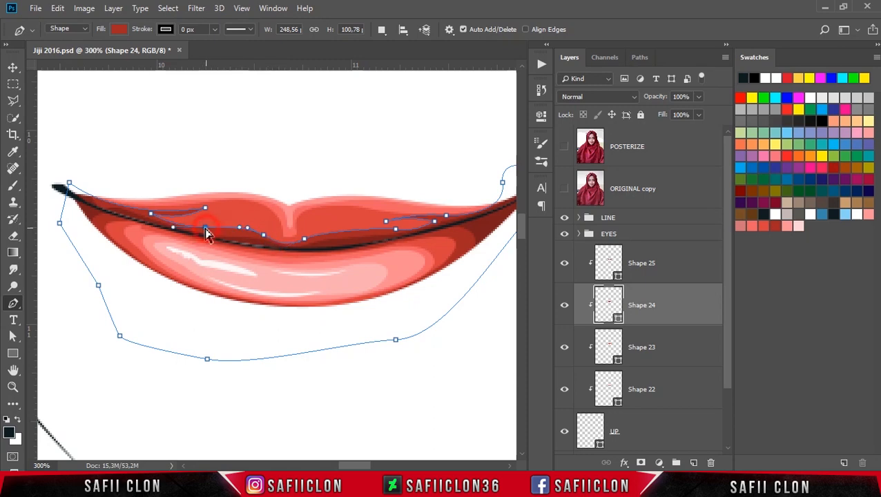
left_click_drag(202, 229, 230, 228)
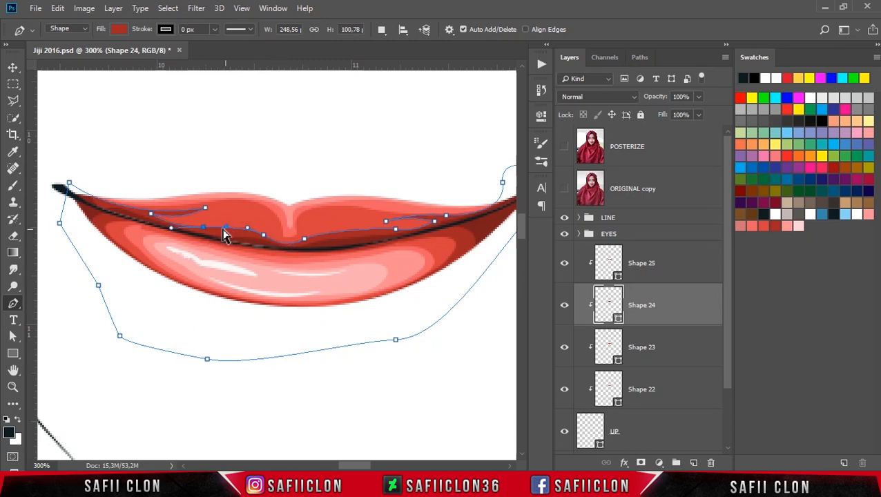
left_click(446, 216)
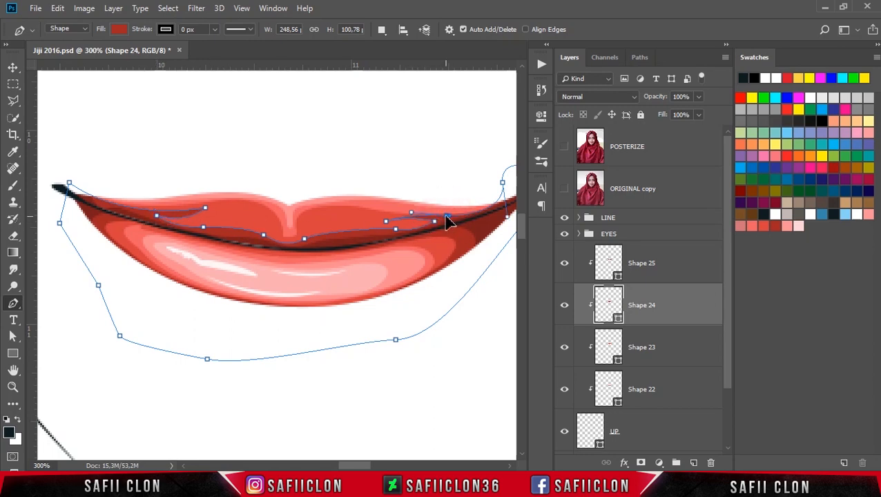
left_click(443, 149, "ctrl")
- Examine the reshaped upper lip shading from a distance and in close-up
key("ctrl+minus")
key("ctrl+minus")
key("ctrl+minus")
key("ctrl+minus")
key("ctrl+minus")
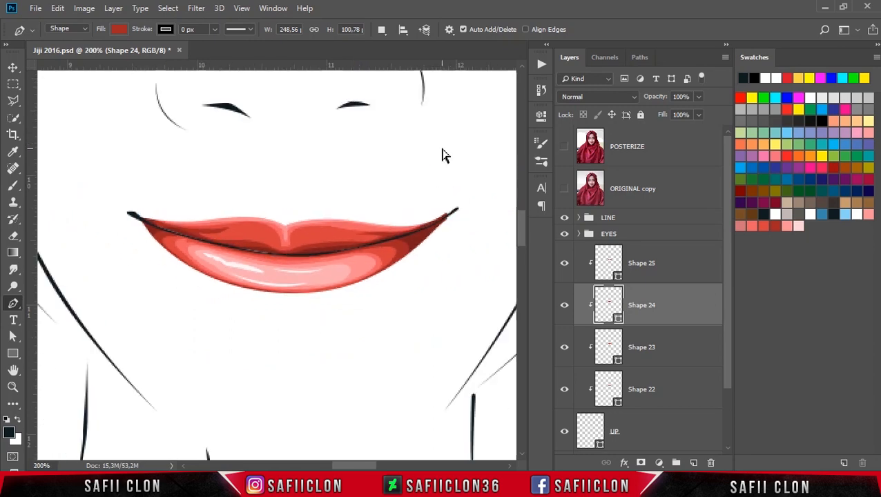
key("ctrl+plus")
key("ctrl+plus")
key("ctrl+plus")
key("ctrl+plus")
key("ctrl+plus")
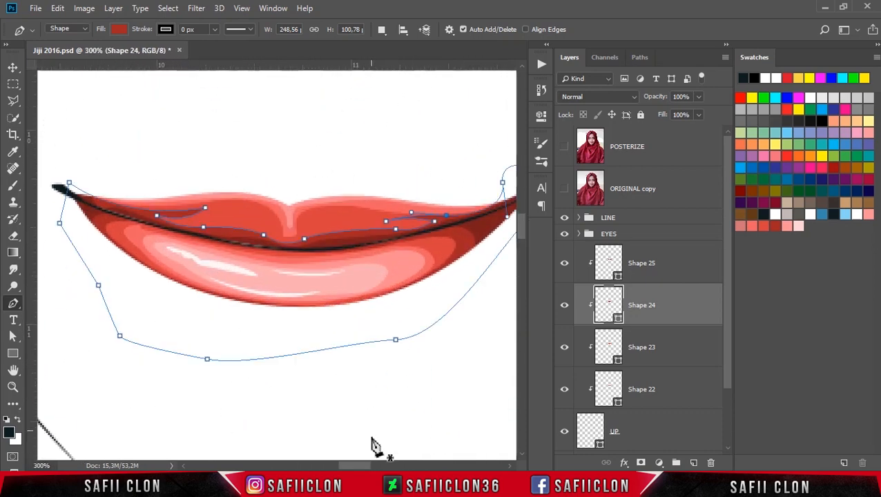
- Above Shape 25, draw a small highlight about 7 by 11 px on a new shape layer, just left of the upper lip's centre dip
mouse_move(362, 465)
left_mouse_down()
mouse_move(353, 465)
mouse_move(359, 468)
left_mouse_up()
scroll(389, 255, "up", 1)
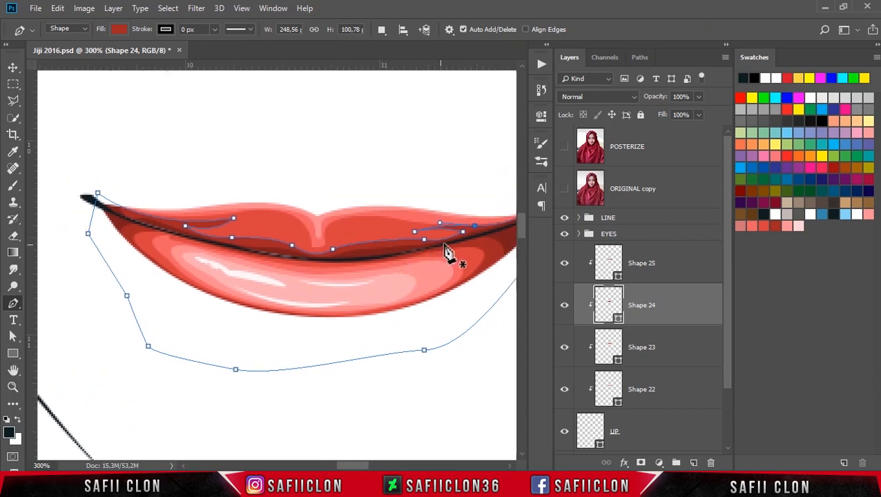
left_click(673, 276)
left_click(382, 29)
left_click(407, 47)
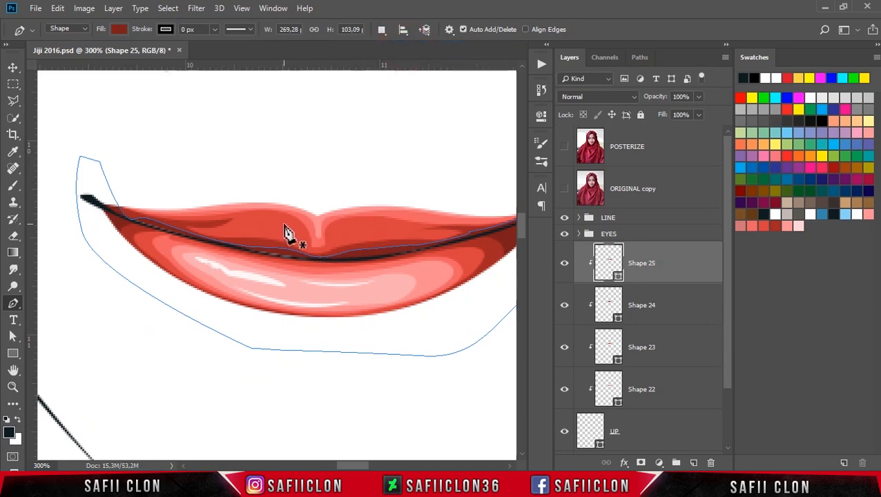
left_click(563, 148)
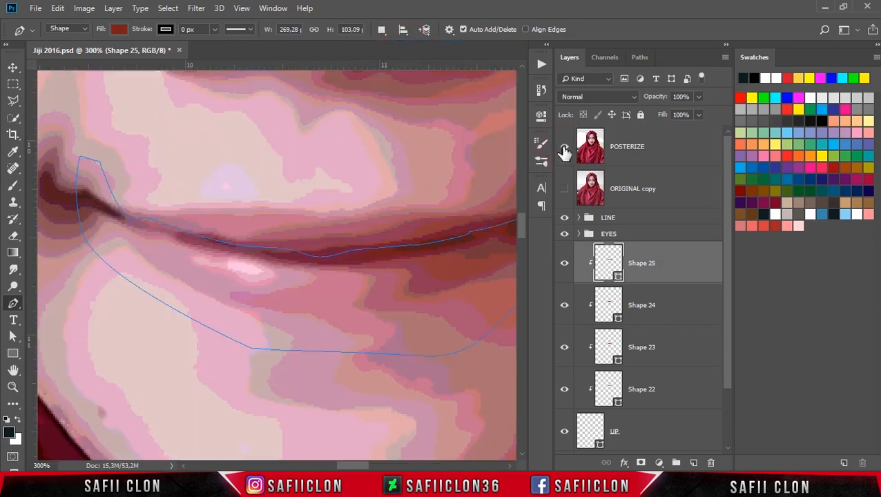
left_click(564, 149)
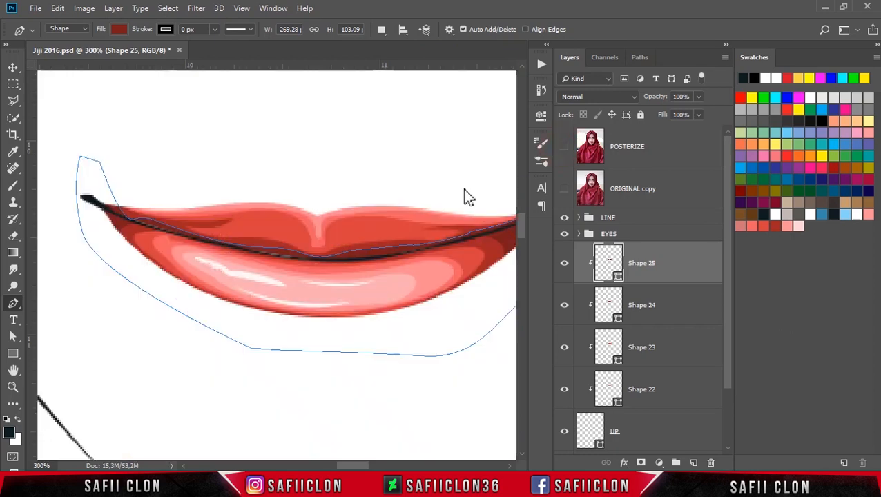
left_click(290, 222)
left_click(304, 246)
left_click(304, 243, "alt")
left_click(290, 232)
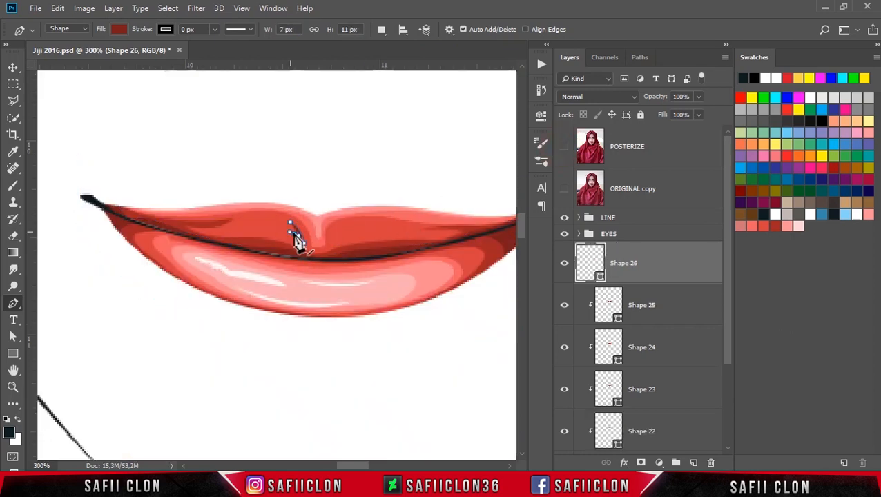
left_click(295, 239)
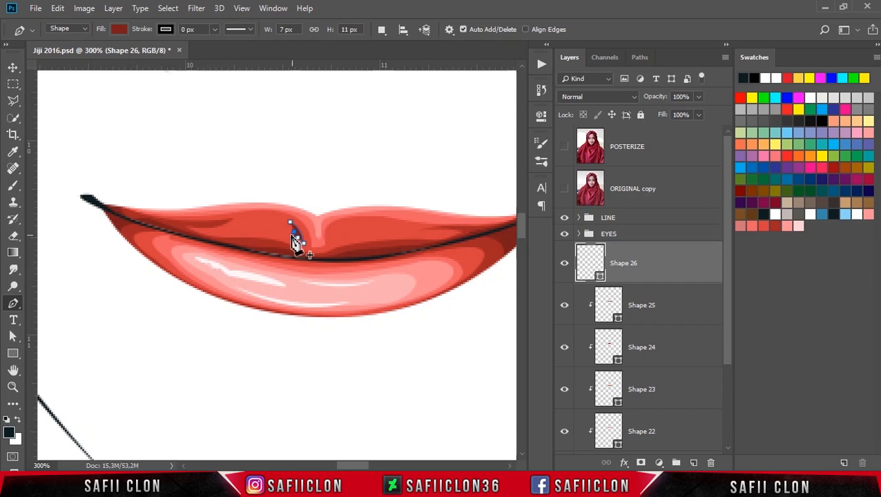
left_click(290, 235)
left_click_drag(290, 222, 287, 215)
- Set the small upper lip highlight's fill to near-white fff0f2, sampled from the lower lip's highlight
left_click(381, 29)
left_click(392, 45)
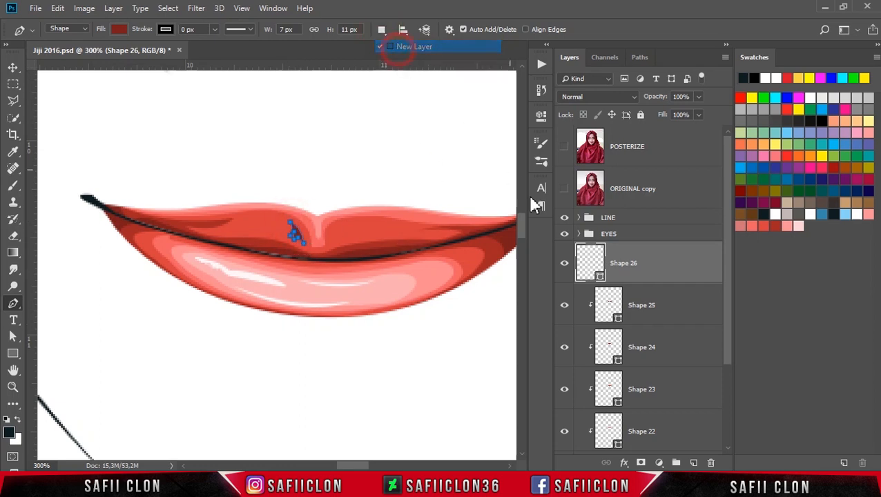
double_click(601, 277)
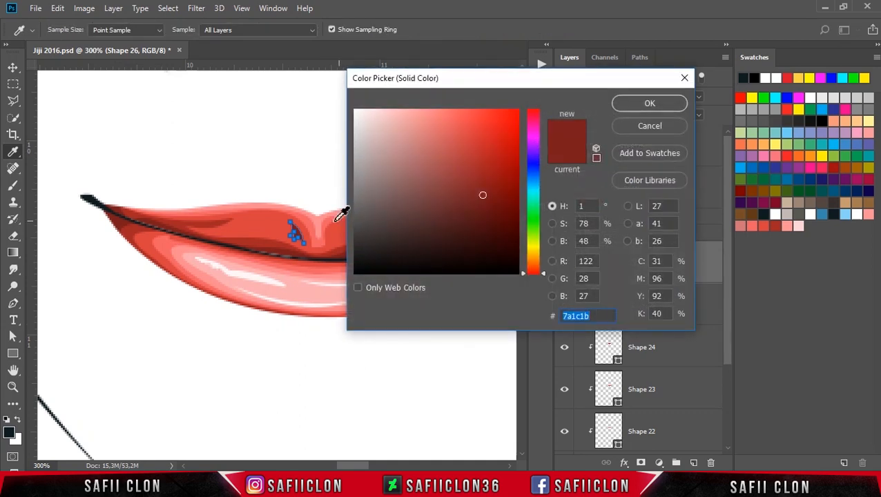
left_click(320, 218)
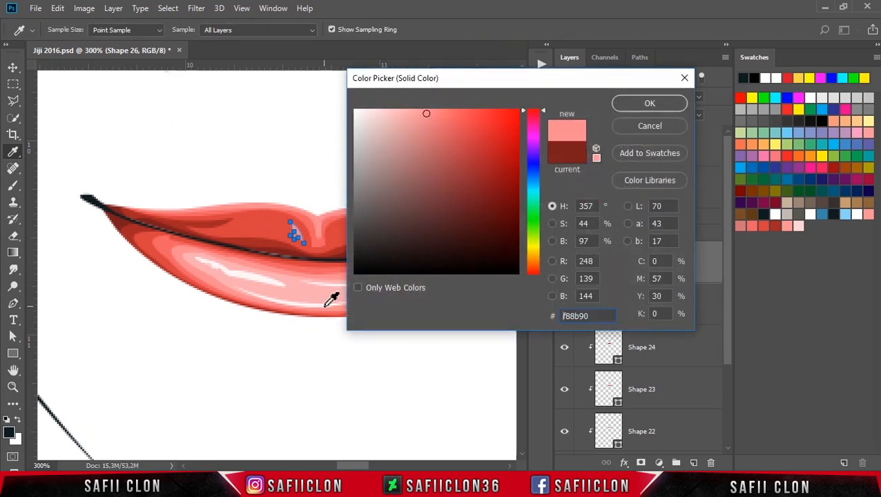
left_click(314, 283)
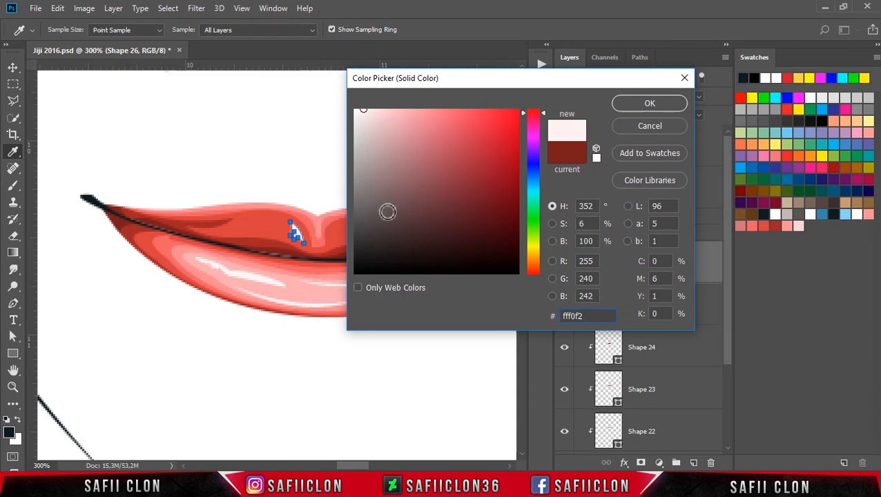
left_click(650, 104)
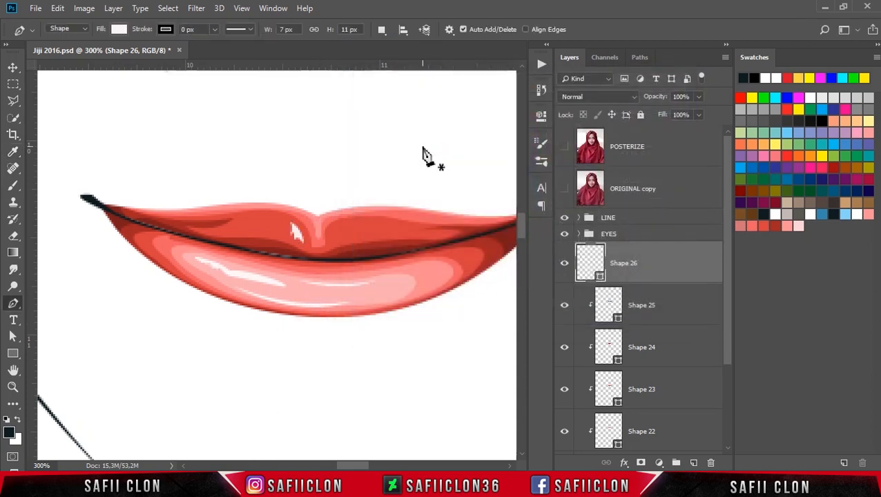
- Examine the upper lip highlight's colour against the whole portrait and in close-up
key("ctrl+minus")
key("ctrl+minus")
key("ctrl+minus")
key("ctrl+minus")
key("ctrl+minus")
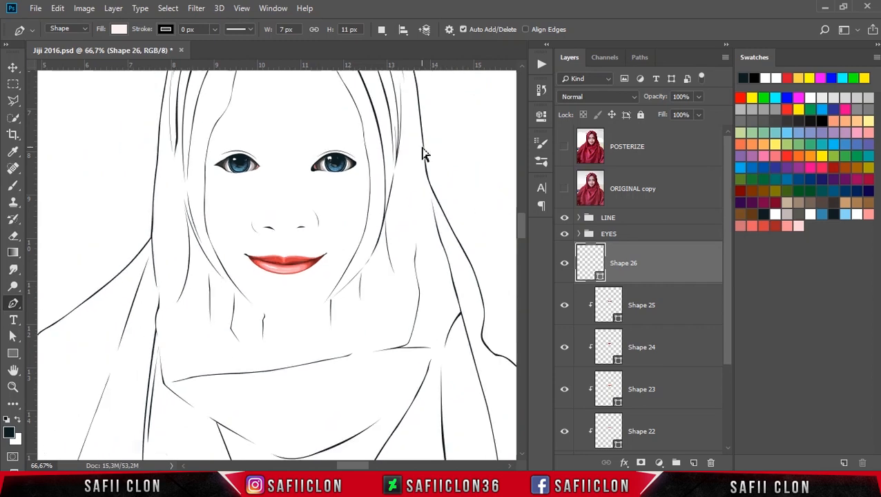
key("ctrl+plus")
key("ctrl+plus")
key("ctrl+plus")
key("ctrl+plus")
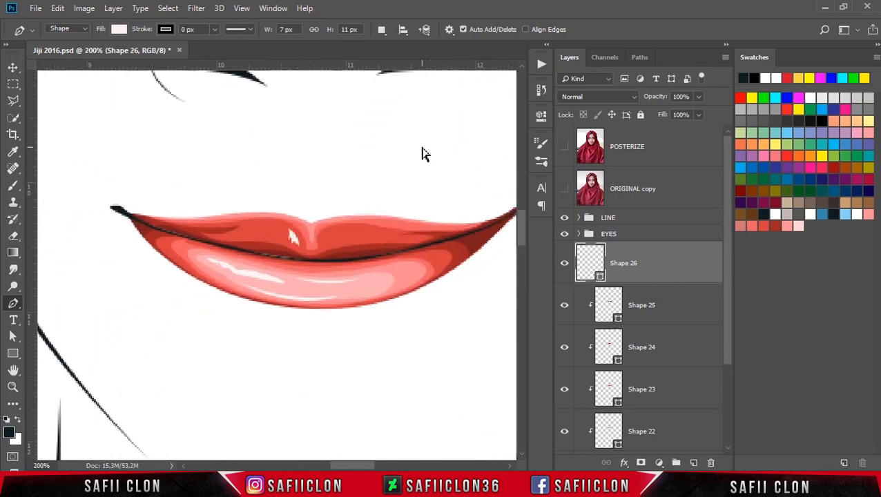
- Set the upper lip highlight's fill to pink f88b90, sampled from the upper lip's light rim at the centre dip
double_click(588, 271)
left_click(323, 220)
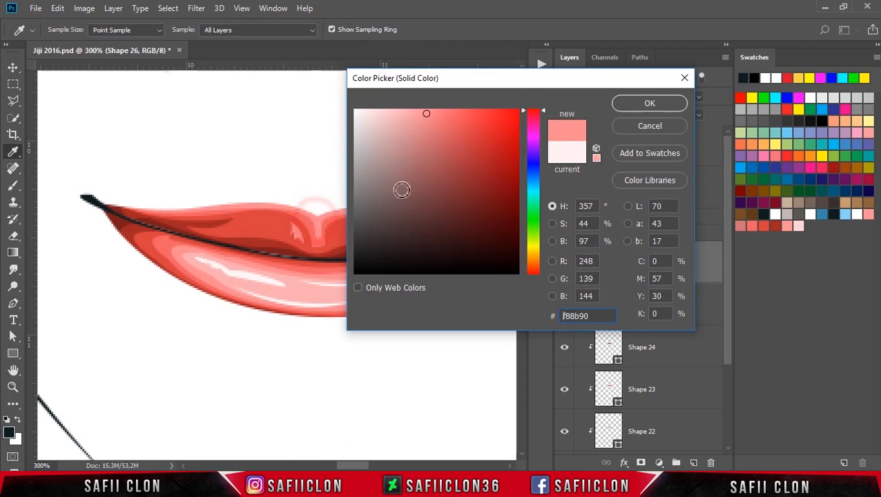
left_click(644, 105)
- Combined with the existing small highlight, draw a thin curved streak along the upper lip left of its centre dip, about 28 by 16 px together
left_click(382, 31)
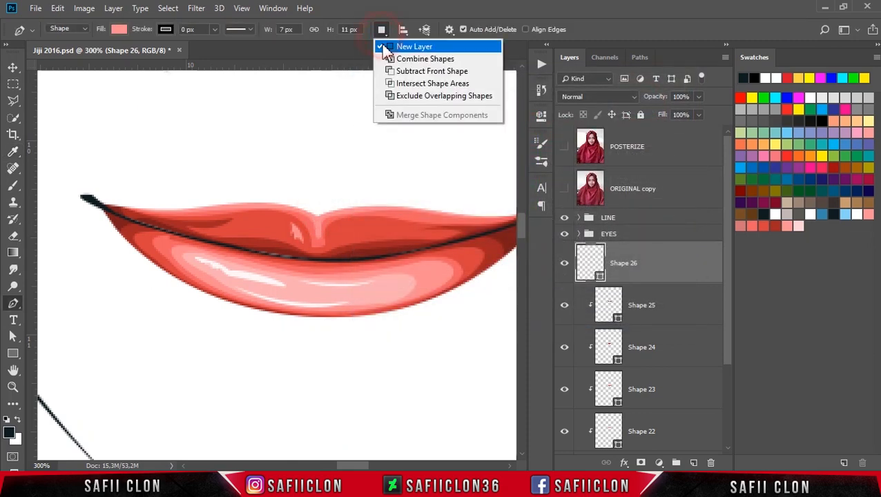
left_click(420, 59)
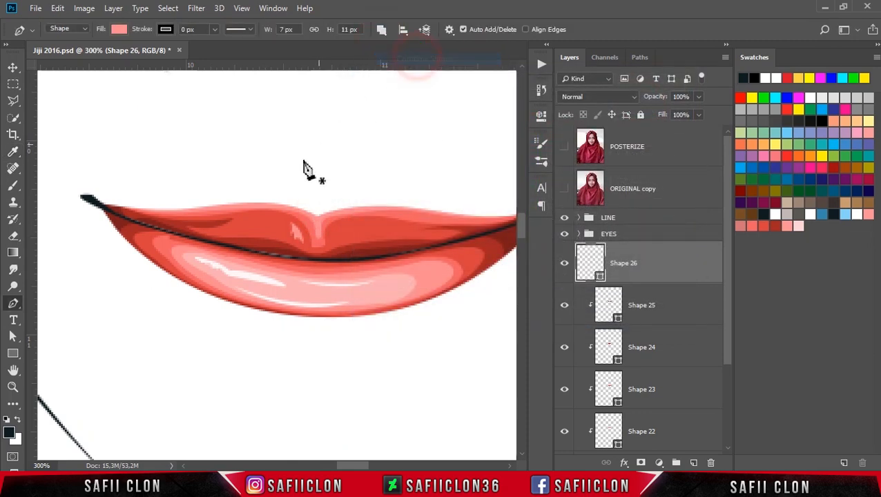
left_click(250, 214)
left_click_drag(301, 229, 304, 236)
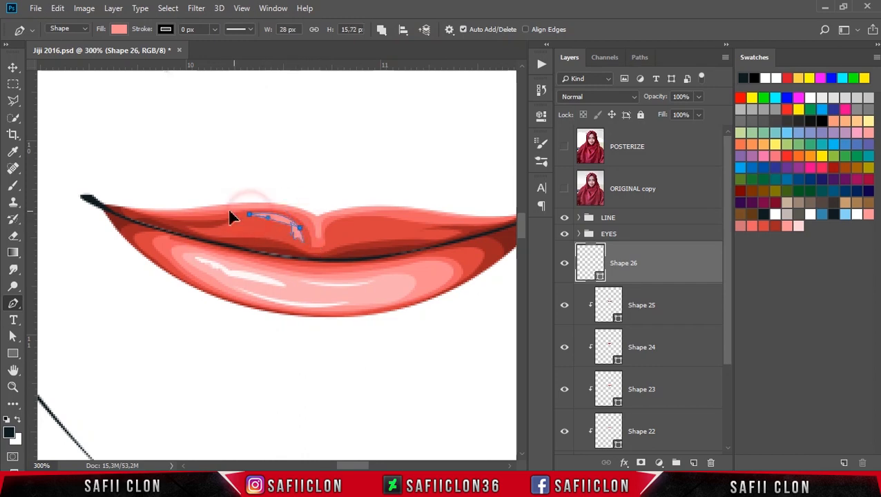
key("Return")
left_click_drag(374, 148, 376, 150)
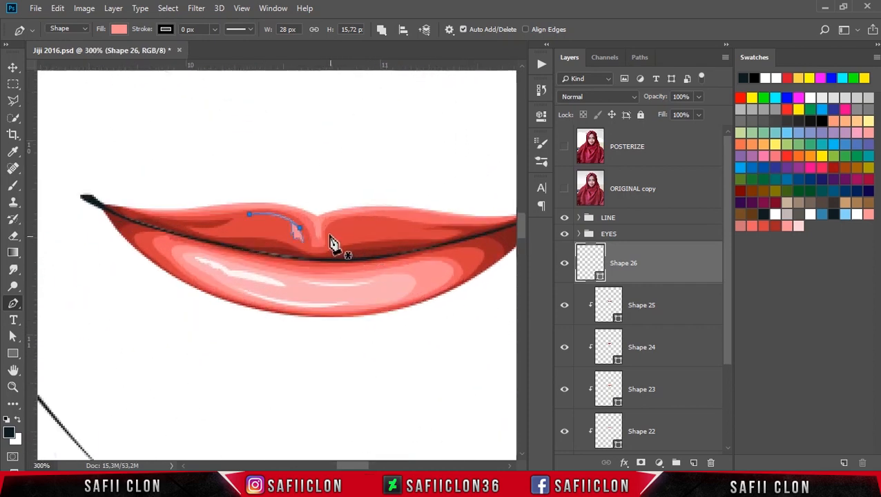
- Draw a matching curved highlight right of the upper lip's centre dip in Shape 26, widening the combined shape to about 58 px
left_click(328, 232)
left_click_drag(362, 222, 391, 224)
left_click(361, 221, "alt")
left_click_drag(329, 233, 323, 247)
left_click_drag(329, 238, 328, 256)
scroll(389, 147, "down", 5)
scroll(390, 147, "up", 1)
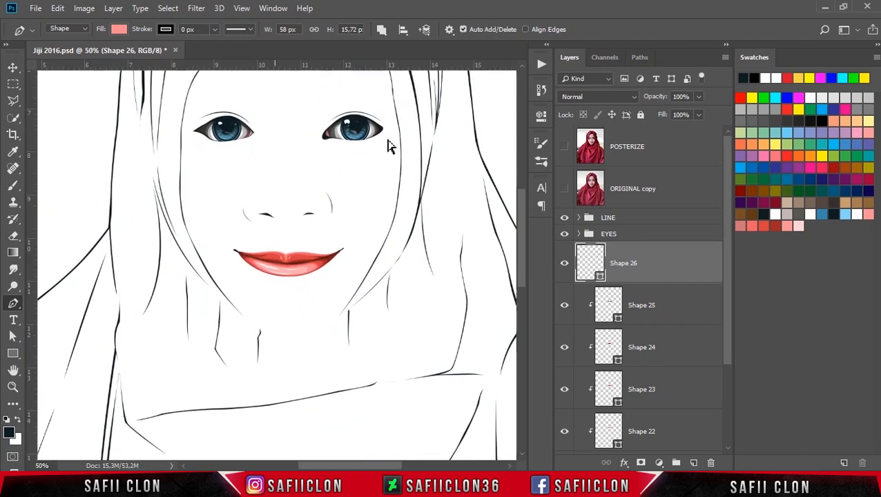
- Extend and reshape the highlight right of the centre dip along the upper lip, so both highlights span about 64 px
key("ctrl+plus")
key("ctrl+plus")
key("ctrl+plus")
key("ctrl+plus")
key("ctrl+plus")
left_click(391, 207)
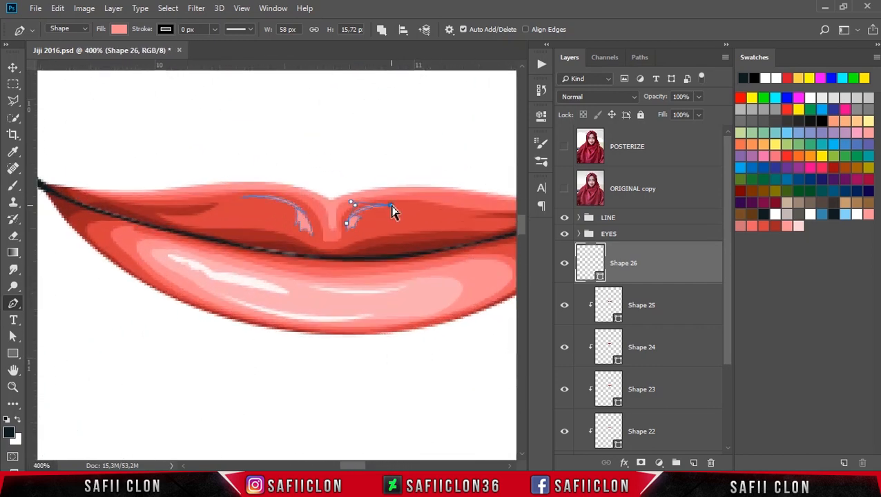
left_click_drag(405, 205, 360, 207)
left_click_drag(357, 220, 361, 212)
- Adjust the lower end of the highlight right of the centre dip and compare it with the whole face
key("ctrl+h")
key("ctrl+minus")
key("ctrl+minus")
key("ctrl+plus")
key("ctrl+plus")
key("ctrl+h")
left_click_drag(344, 233, 341, 236)
key("ctrl+h")
key("ctrl+minus")
key("ctrl+minus")
key("ctrl+minus")
key("ctrl+minus")
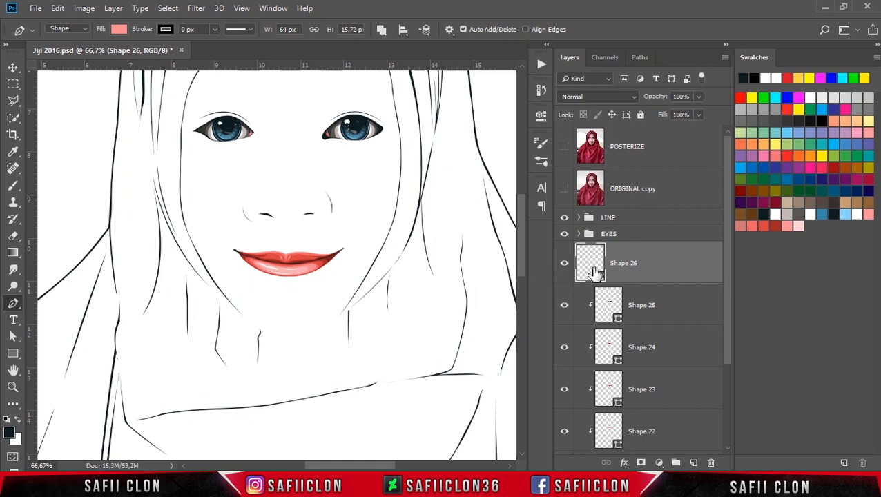
- Clip Shape 26 to the upper lip base and group Shapes 22 to 26 with the UP layer as UP
right_click(654, 266)
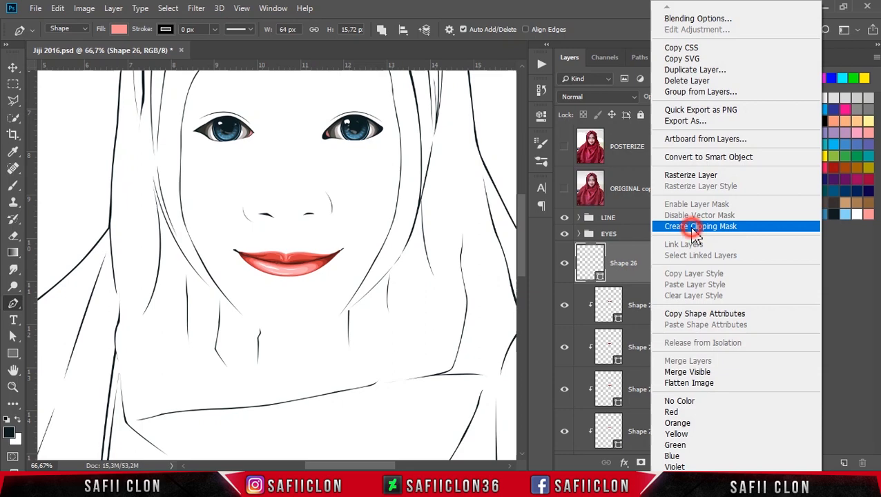
left_click(683, 225)
scroll(680, 268, "down", 3)
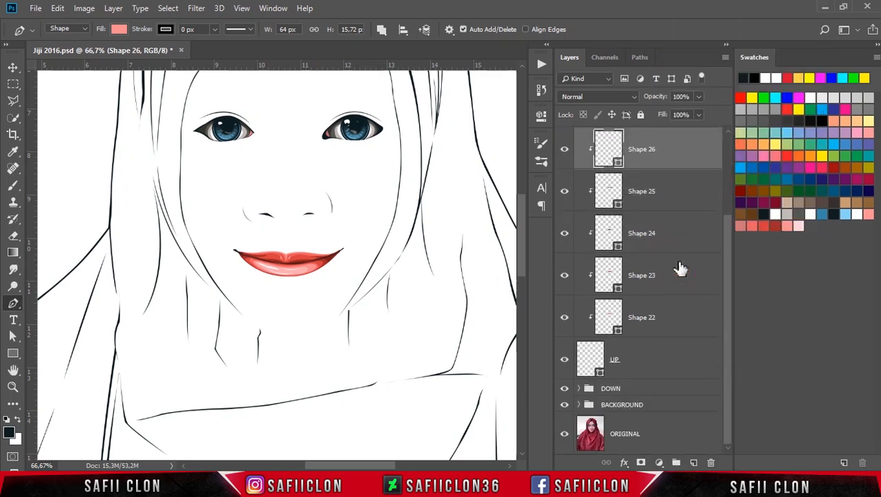
left_click(649, 357, "shift")
scroll(642, 340, "up", 1)
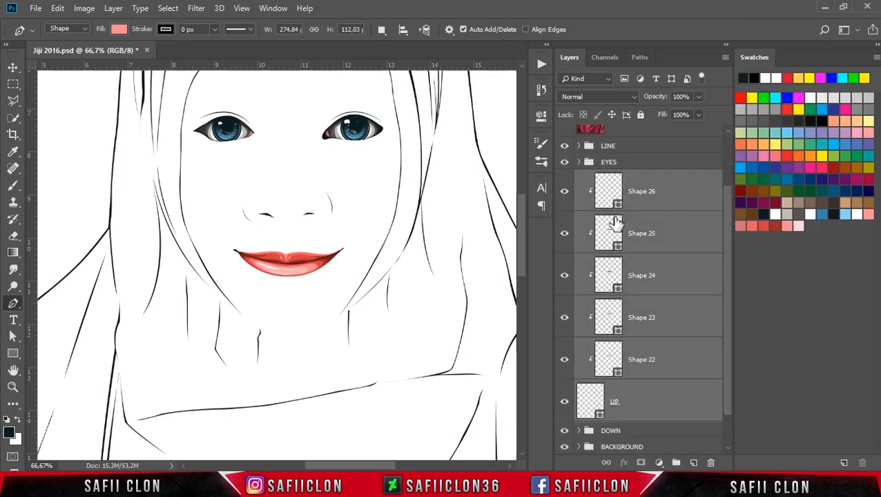
right_click(669, 191)
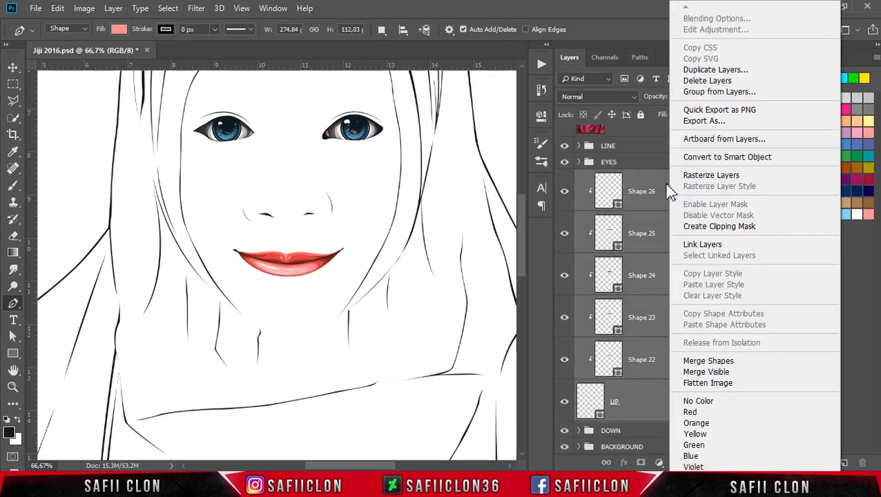
left_click(700, 96)
left_click_drag(388, 142, 333, 140)
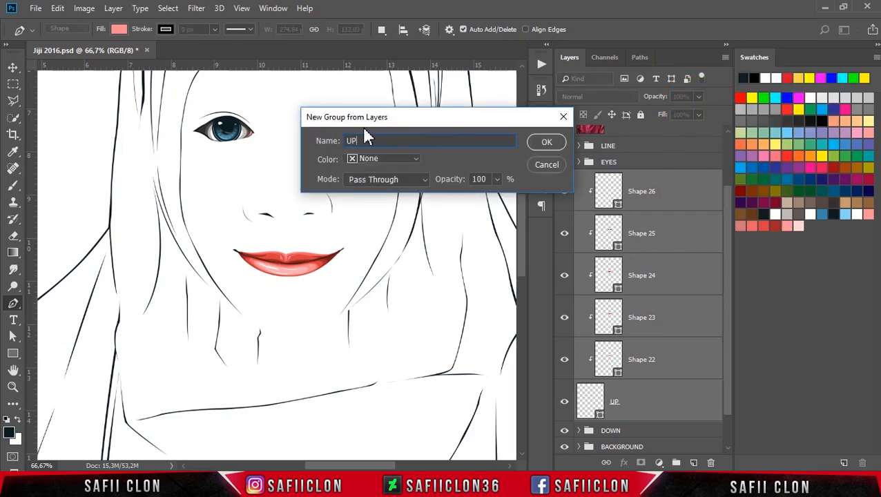
left_click(551, 142)
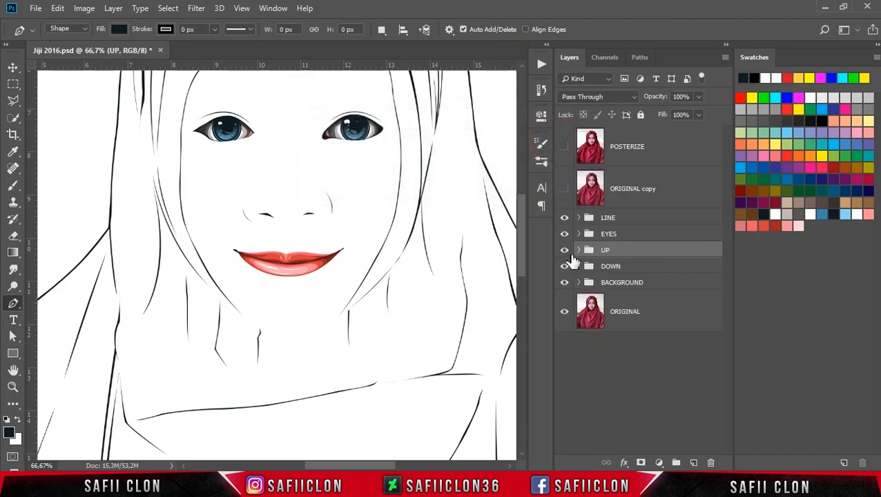
- Put the UP and DOWN groups into one group named LIP, checking their contents by switching visibility off and on
left_click(565, 252)
left_click(565, 252)
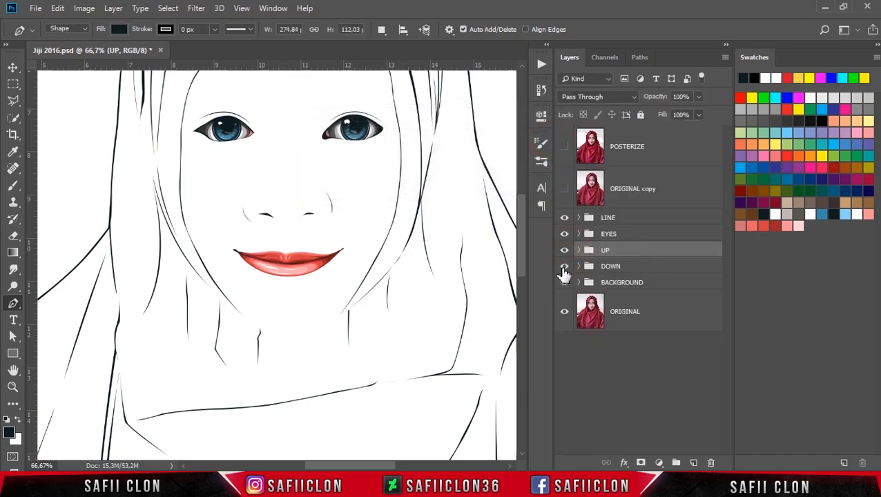
left_click(563, 268)
left_click(564, 269)
left_click(637, 265, "shift")
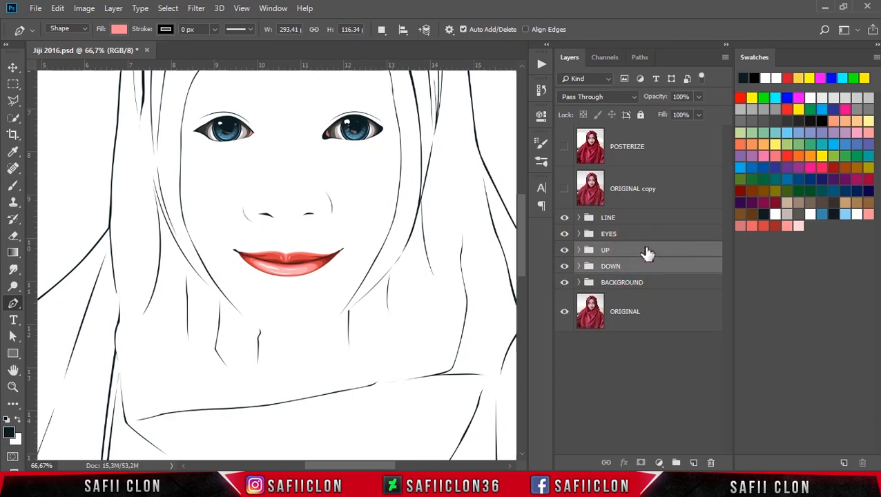
key("ctrl+g")
double_click(617, 250)
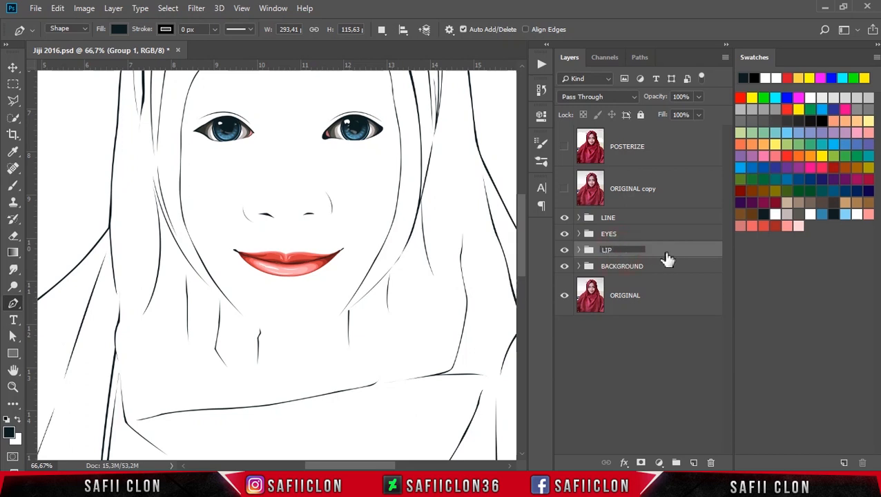
key("Return")
left_click(564, 250)
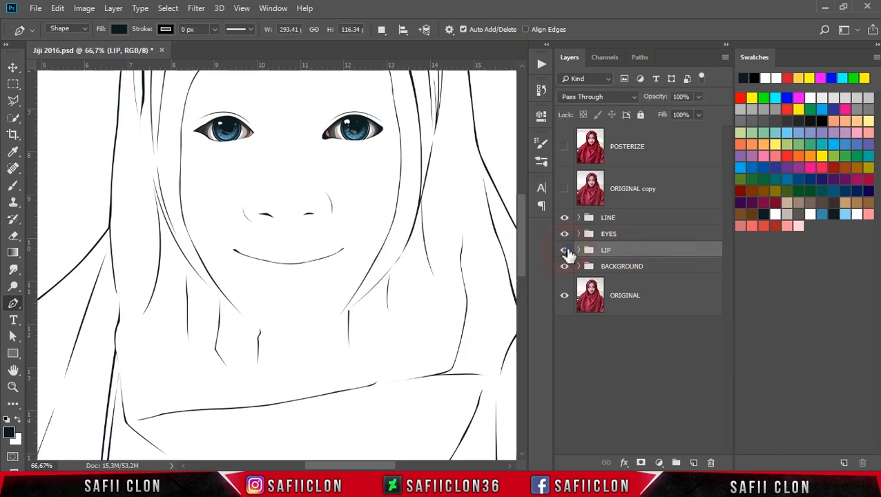
left_click(564, 250)
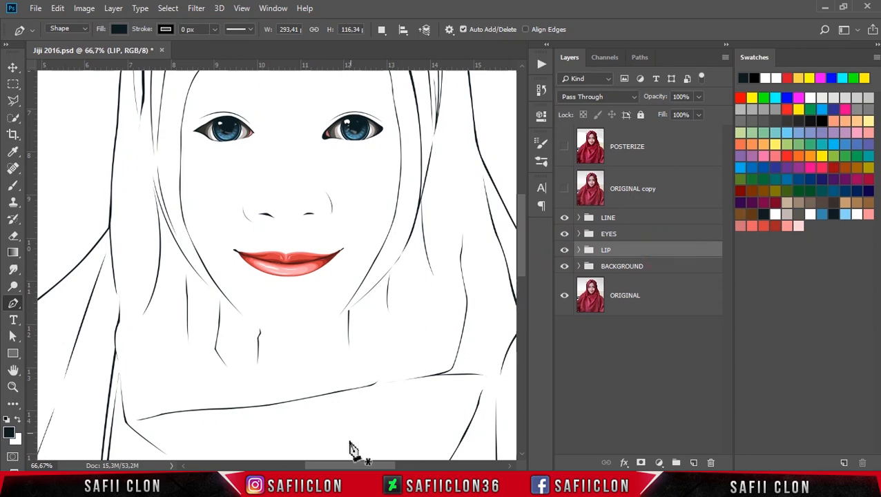
- Inside LIP's DOWN group, select the highlight layer Shape 21 and set new paths to Combine Shapes
left_click_drag(389, 464, 384, 464)
key("ctrl+plus")
key("ctrl+plus")
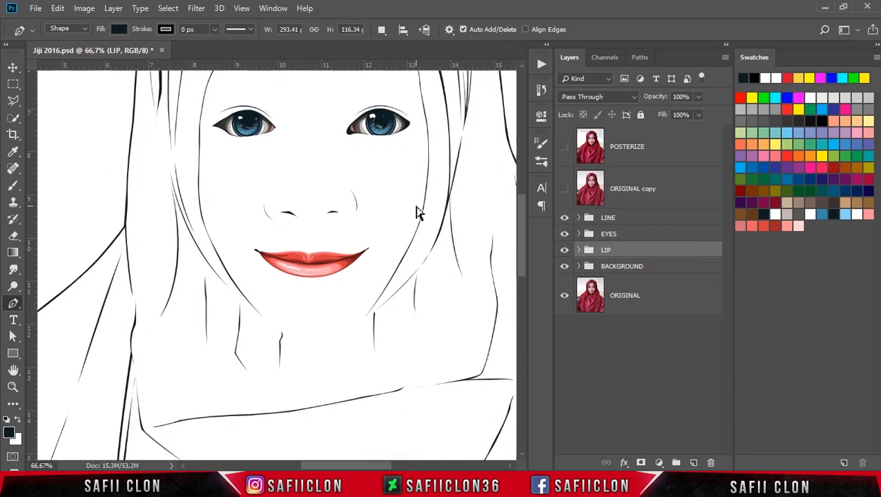
key("ctrl+plus")
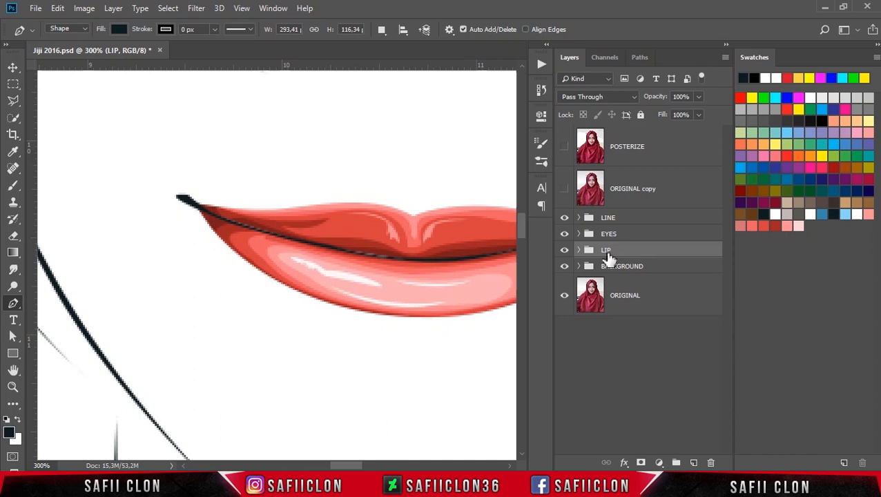
left_click(578, 250)
left_click(597, 283)
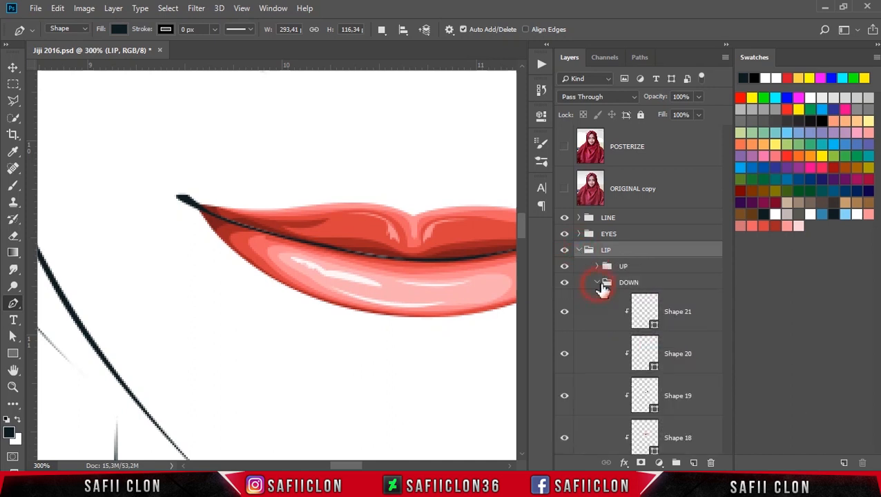
scroll(601, 290, "down", 2)
left_click(690, 234)
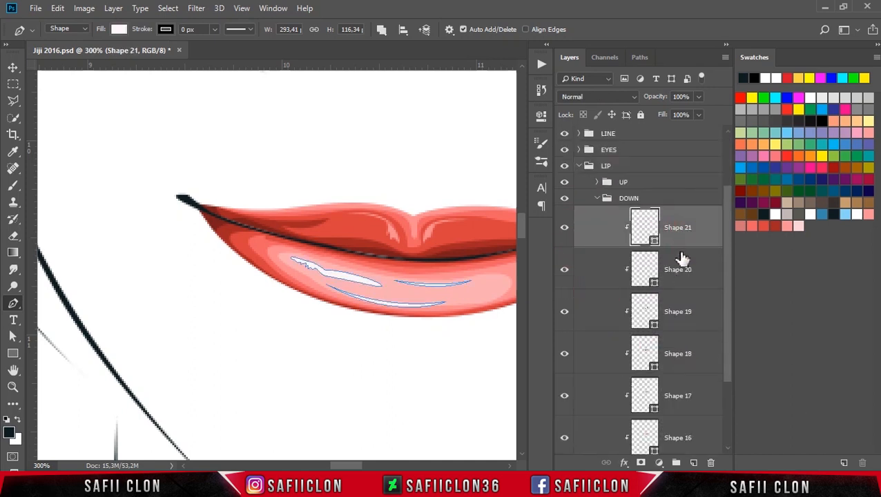
left_click(566, 228)
left_click(566, 227)
left_click(593, 229)
left_click(381, 29)
left_click(401, 59)
- Add small separate highlight flecks to Shape 21, just left of the lower lip's upper jagged highlight
key("ctrl+plus")
key("ctrl+plus")
scroll(308, 286, "down", 1)
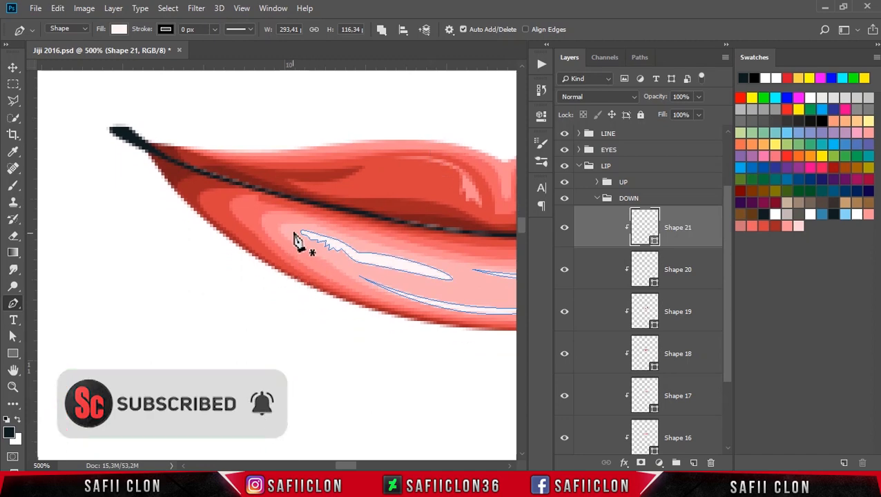
left_click(294, 228)
left_click(291, 222)
left_click(280, 224)
left_click(289, 227)
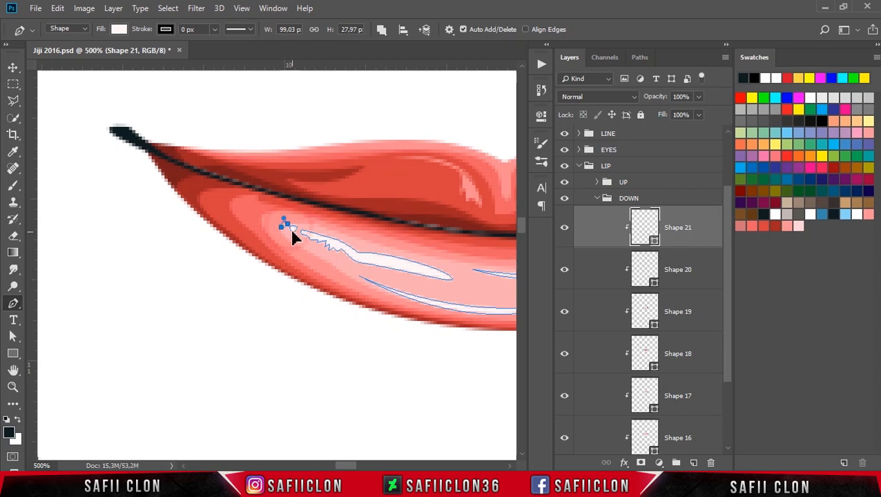
left_click_drag(277, 222, 292, 219)
left_click(271, 217)
scroll(311, 212, "down", 5)
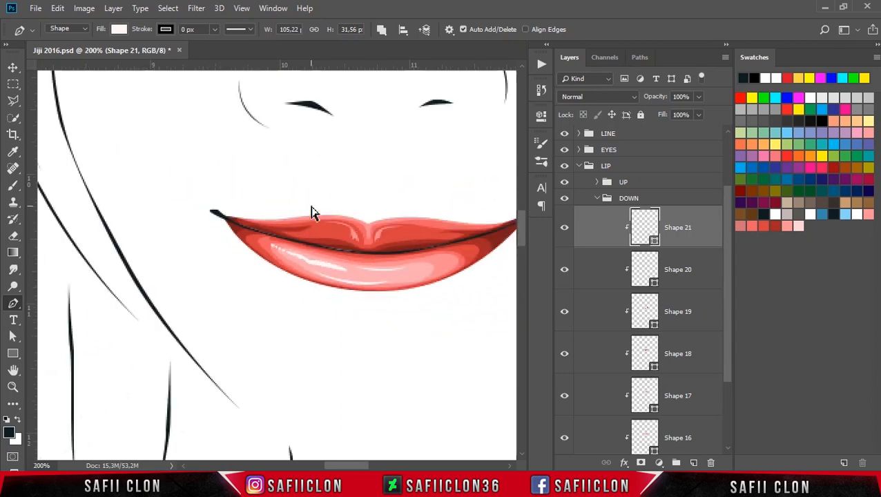
- Reshape the long thin highlight along the lower lip's bottom edge by adjusting its points and curves
scroll(311, 212, "up", 3)
left_click(412, 297, "ctrl")
left_click(412, 296, "ctrl")
left_click_drag(448, 290, 471, 287)
left_click_drag(325, 272, 318, 271)
left_click_drag(406, 299, 384, 307)
- Examine the lips without path outlines against the whole portrait
key("ctrl+h")
key("ctrl+minus")
key("ctrl+minus")
key("ctrl+minus")
key("ctrl+minus")
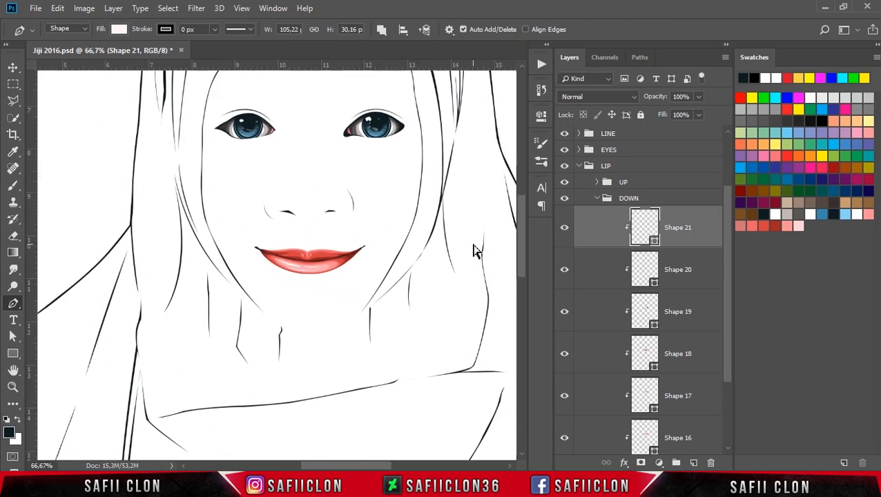
key("ctrl+minus")
key("ctrl+plus")
key("ctrl+plus")
key("ctrl+minus")
scroll(475, 252, "up", 3)
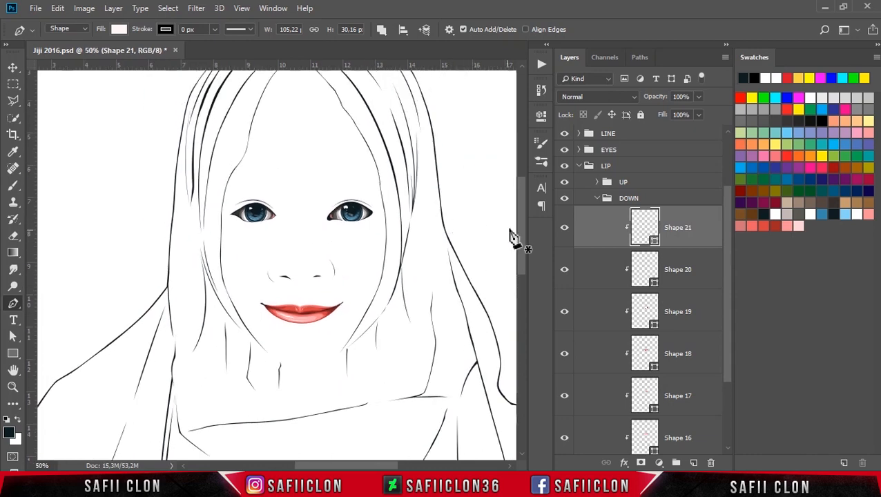
- Collapse the DOWN and LIP groups and select the BACKGROUND group
left_click(599, 198)
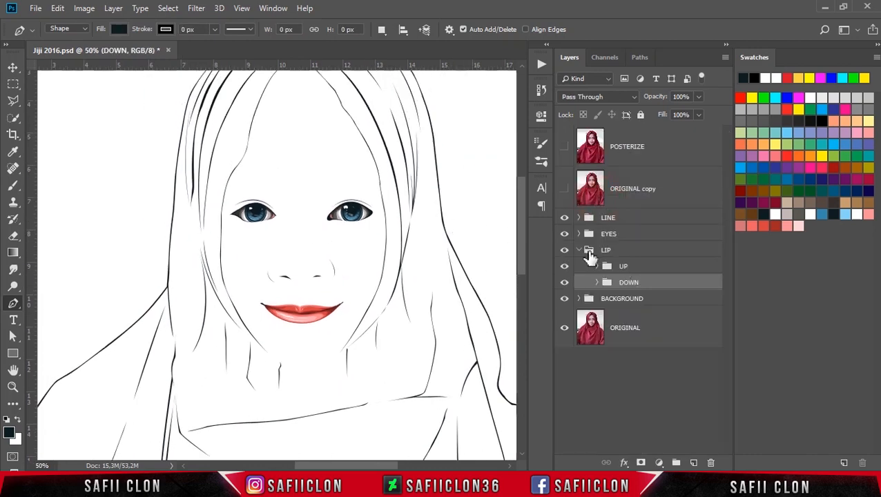
left_click(585, 252)
left_click(638, 251)
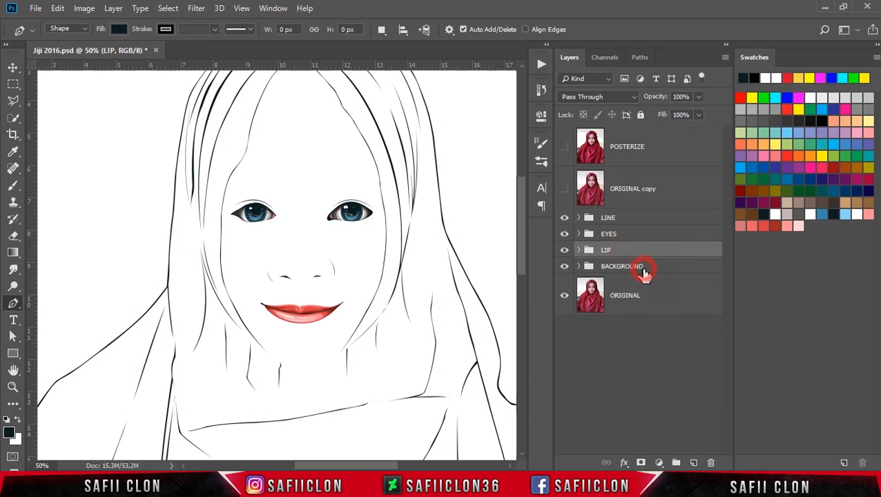
left_click(641, 269)
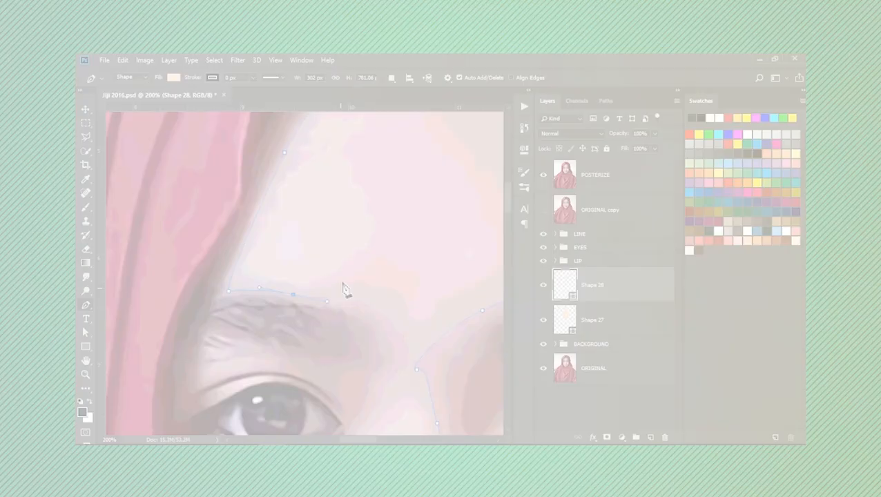